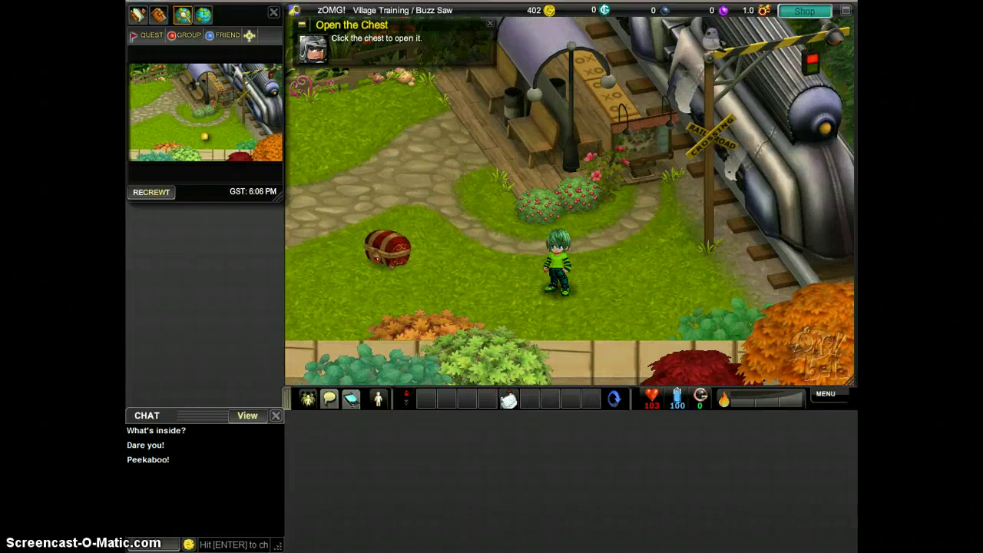
Walk to the training chest and open it to collect the Guns, Guns, Guns ring
{"action": "left_click_drag", "start_coordinate": [500, 265], "coordinate": [388, 257]}
{"action": "left_click", "coordinate": [387, 257]}
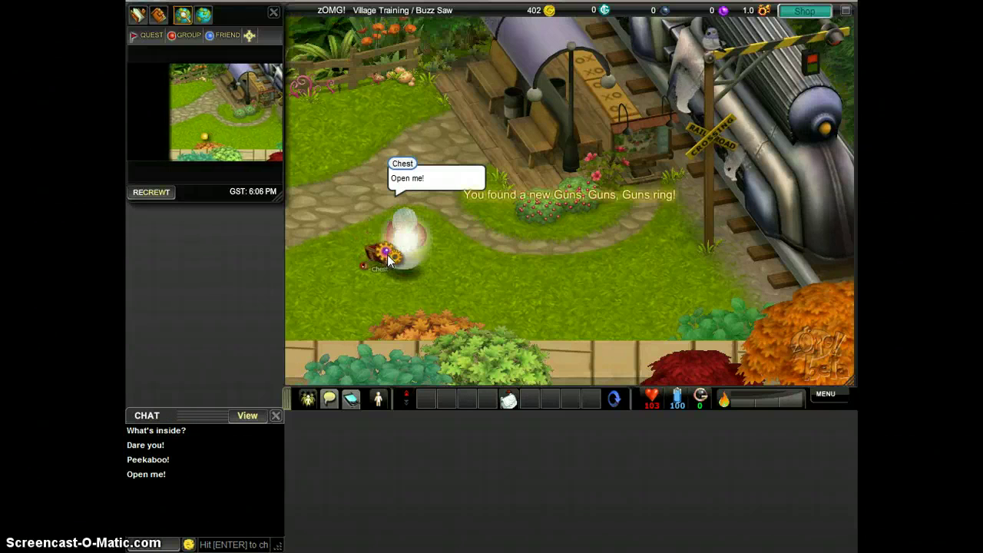
{"action": "left_click", "coordinate": [550, 280]}
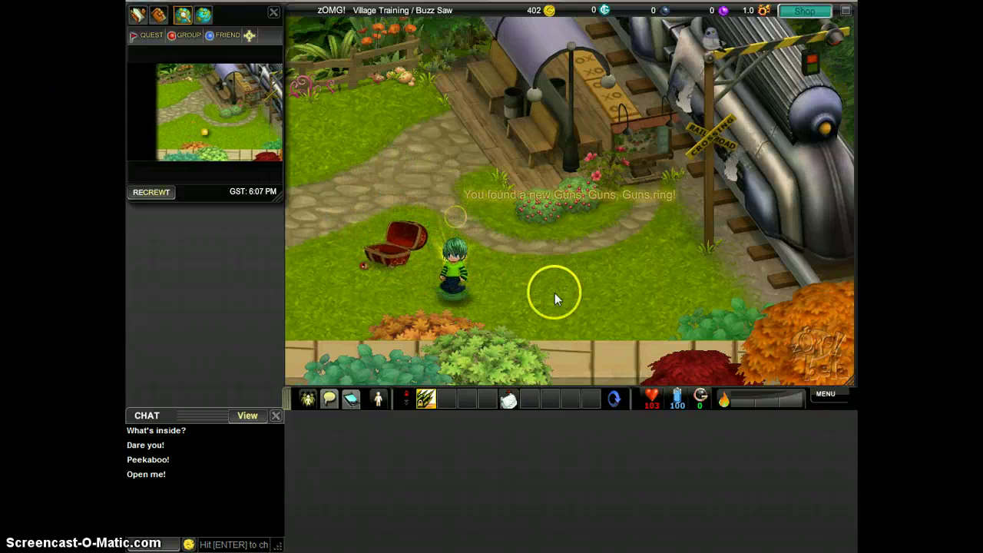
Walk the avatar left with the arrow keys toward Commander Leon
{"action": "key", "text": "Left"}
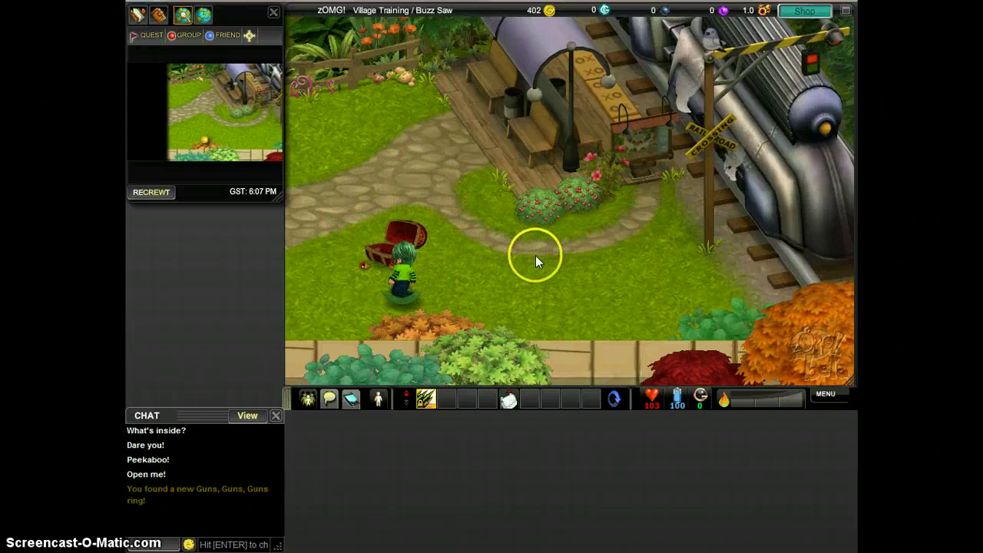
{"action": "key", "text": "Up"}
{"action": "key", "text": "Down"}
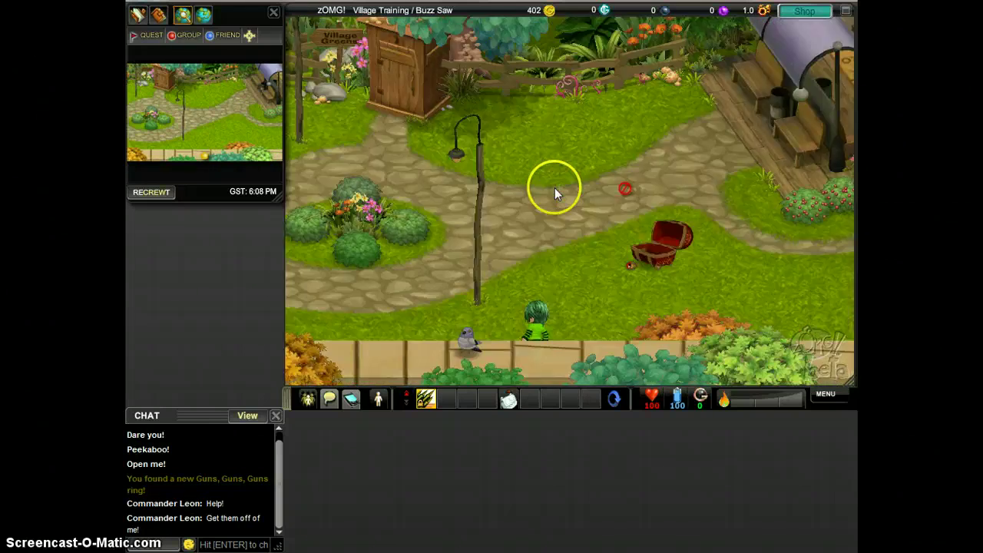
Walk left and shoot the three small OMGs attacking Commander Leon
{"action": "key", "text": "Left"}
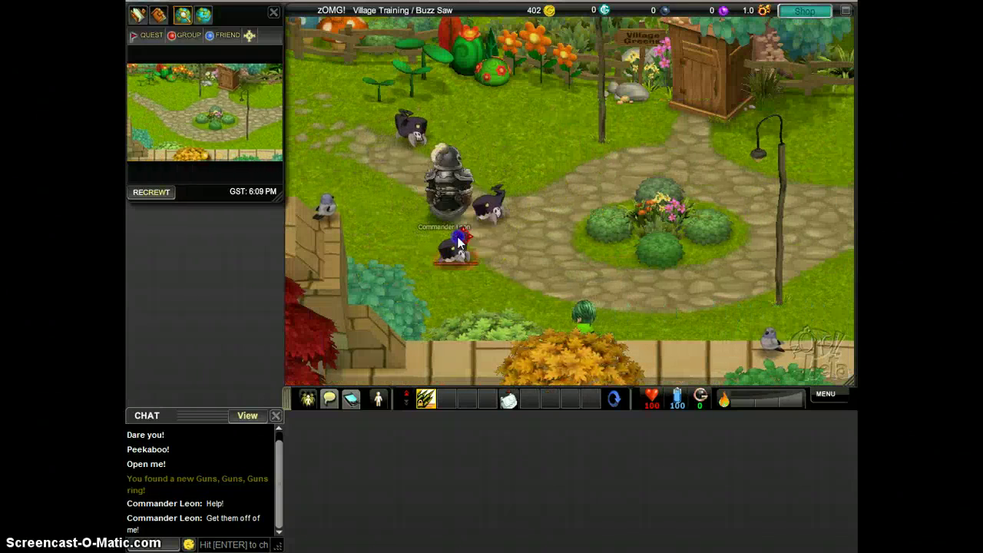
{"action": "left_click", "coordinate": [434, 256]}
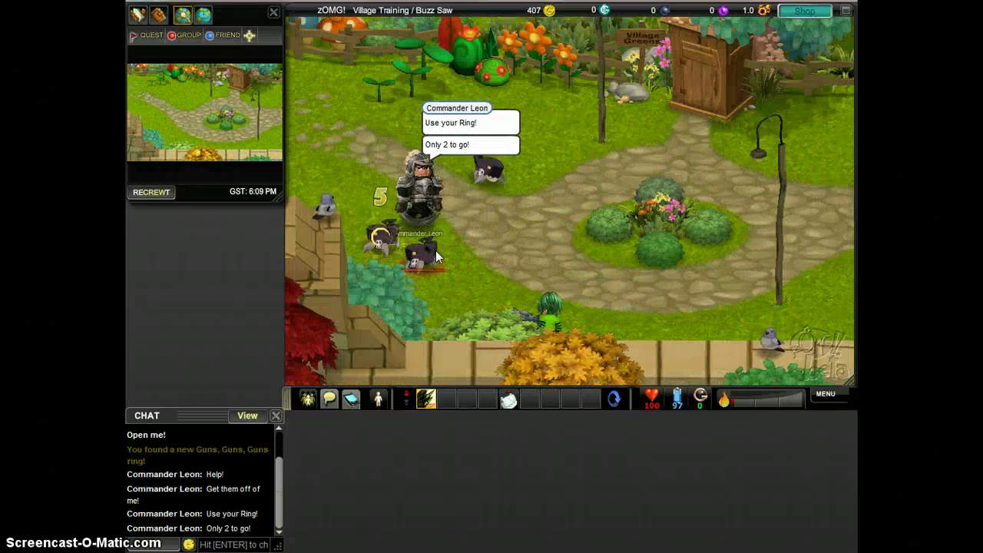
{"action": "left_click", "coordinate": [381, 247]}
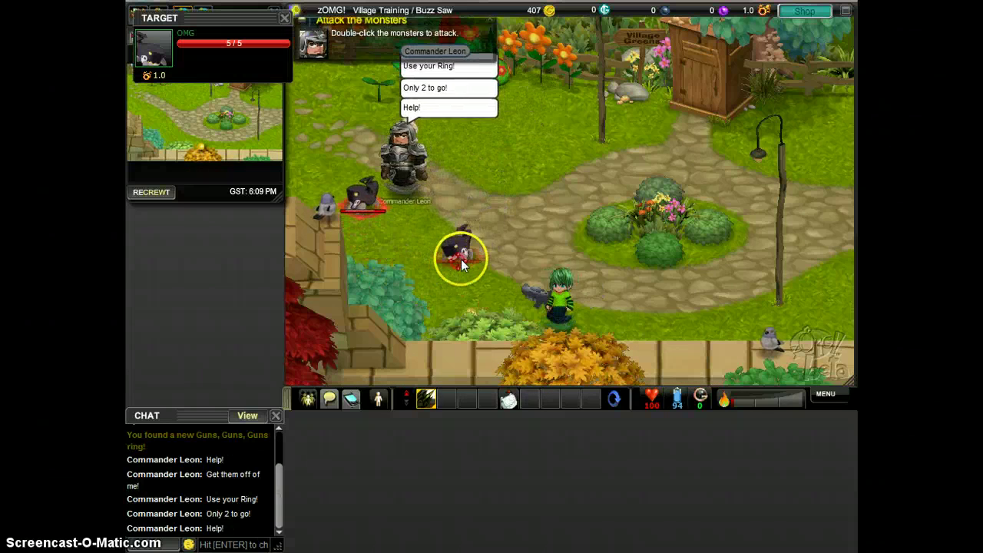
{"action": "left_click", "coordinate": [421, 255]}
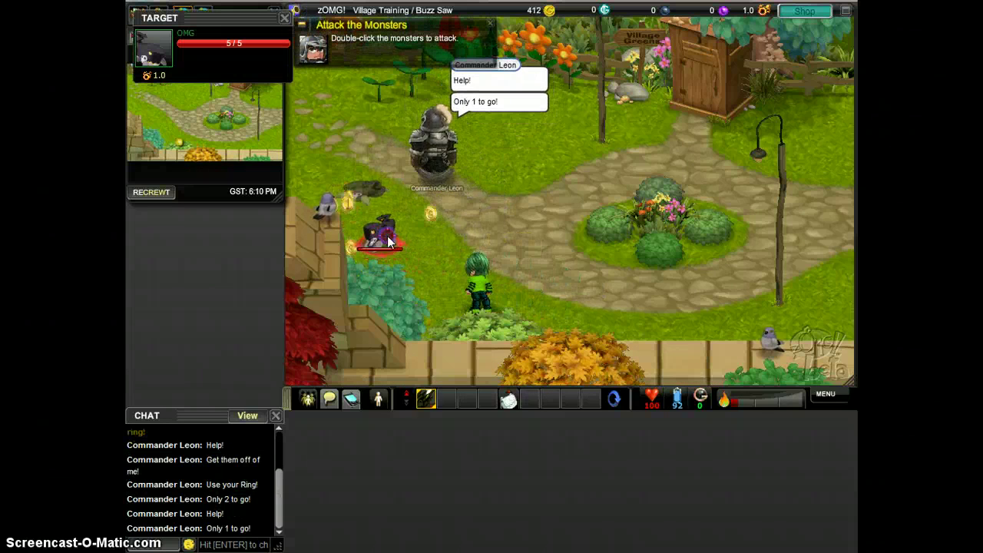
Move toward Commander Leon and attack the Bigger OMG
{"action": "left_click", "coordinate": [360, 281]}
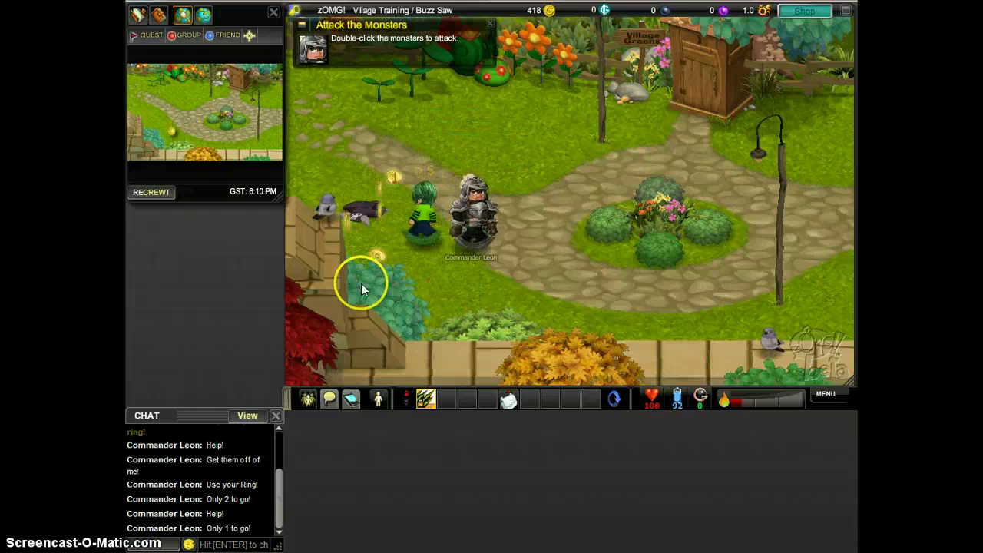
{"action": "left_click", "coordinate": [449, 251]}
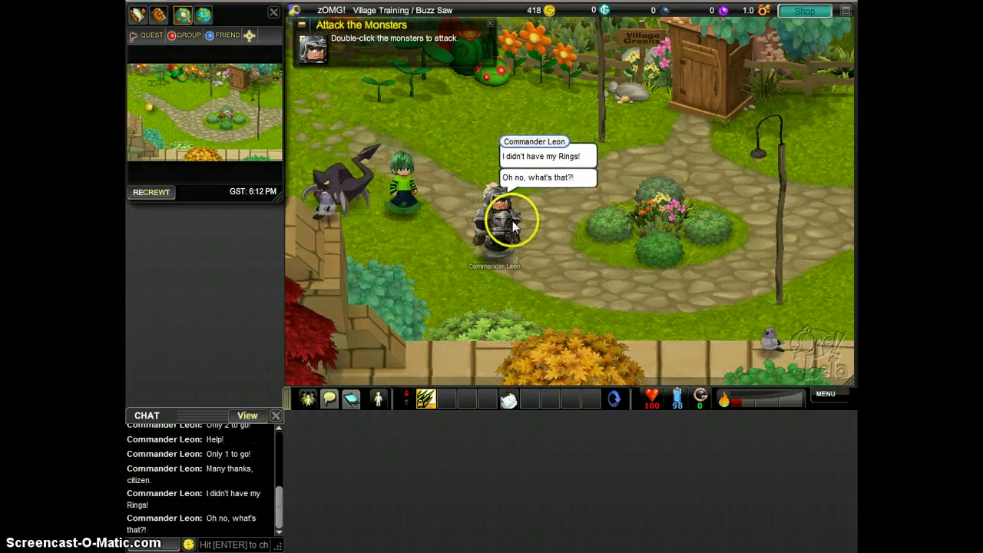
{"action": "double_click", "coordinate": [348, 199]}
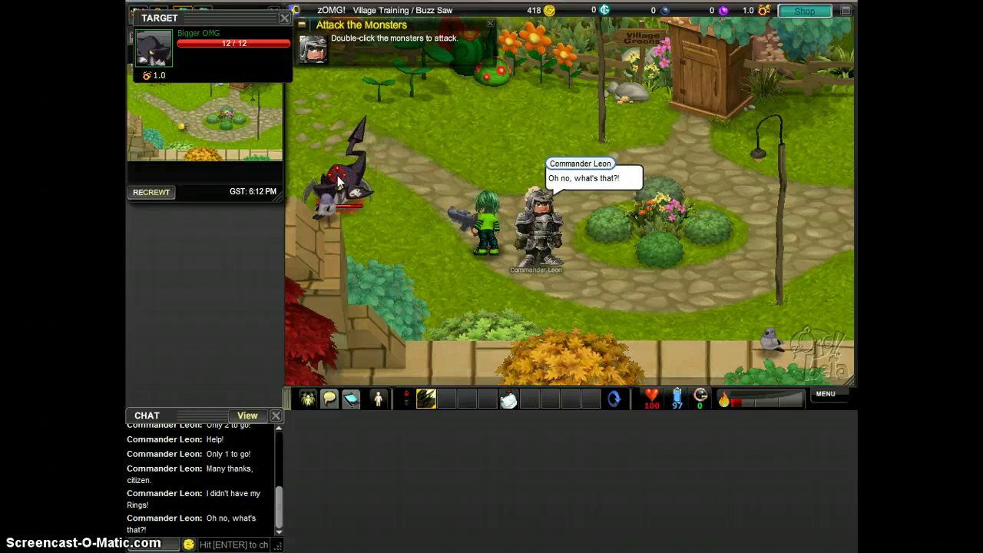
{"action": "double_click", "coordinate": [342, 175]}
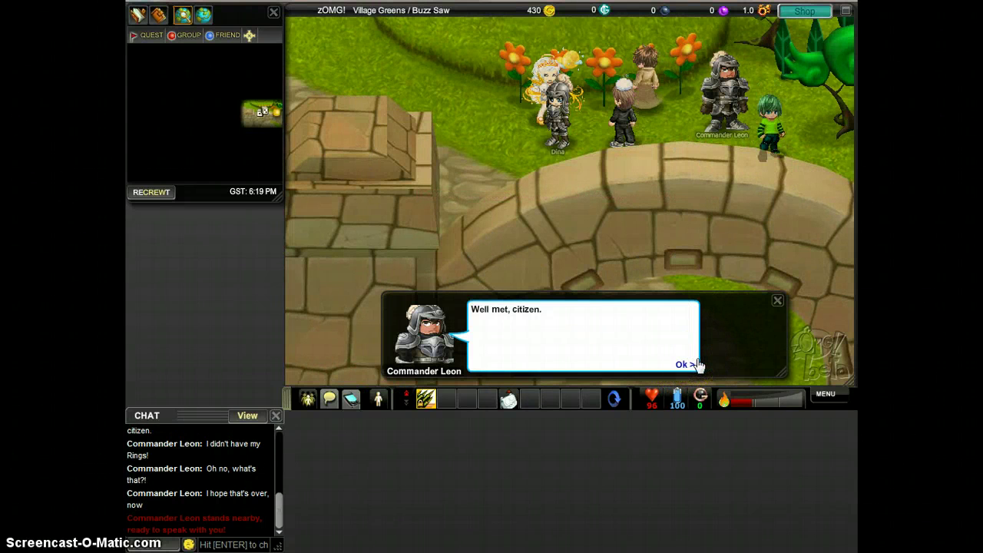
Advance through Commander Leon's dialog lines with Ok
{"action": "left_click", "coordinate": [695, 361]}
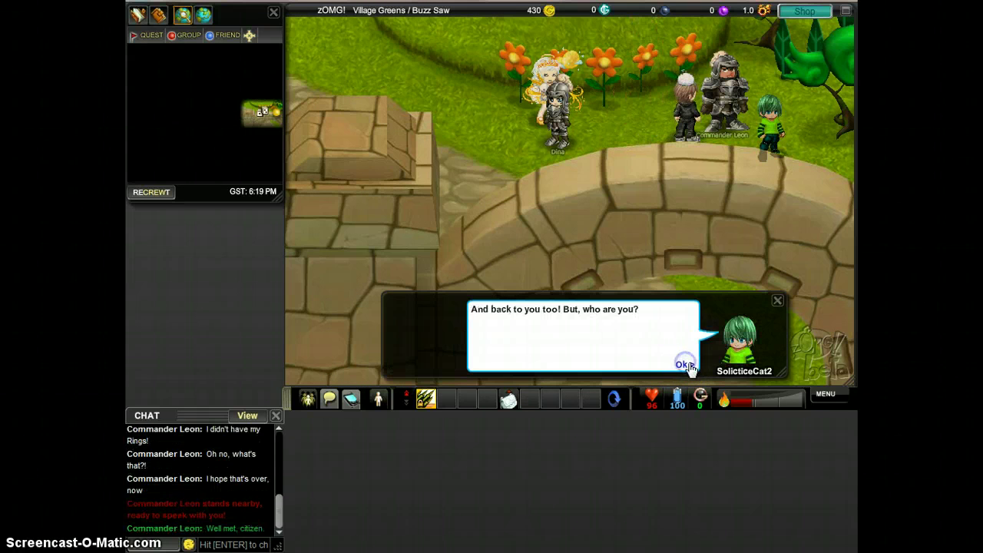
{"action": "left_click", "coordinate": [687, 363]}
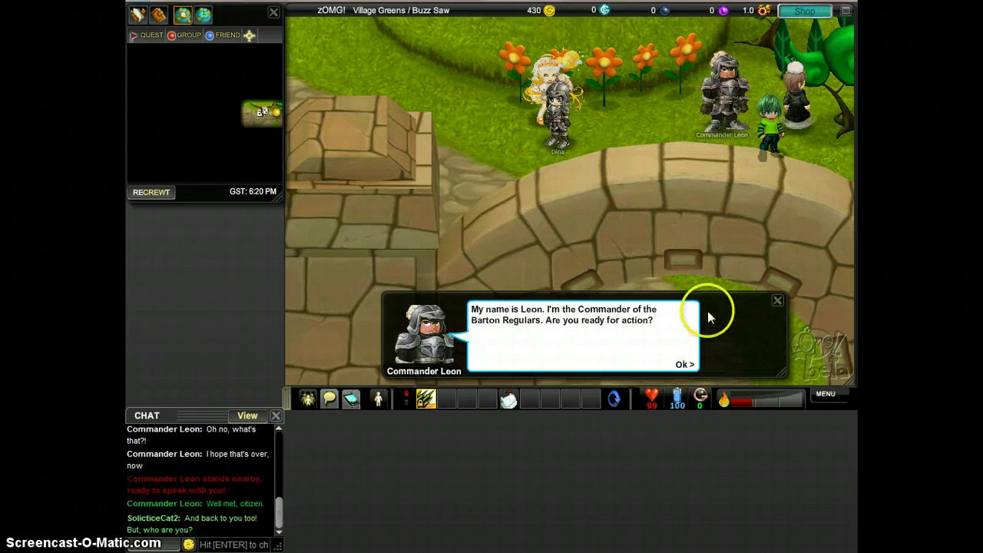
{"action": "left_click", "coordinate": [683, 363]}
{"action": "left_click", "coordinate": [684, 363]}
{"action": "left_click", "coordinate": [683, 363]}
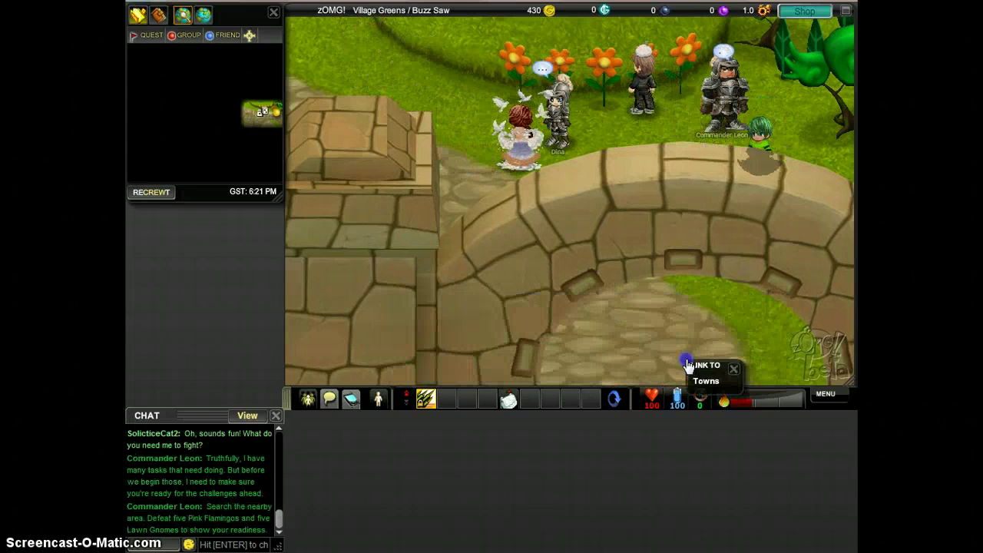
Walk to the flowerbed, reread Leon's flamingo-and-gnome task, and close the dialog
{"action": "left_click", "coordinate": [649, 224]}
{"action": "left_click", "coordinate": [568, 123]}
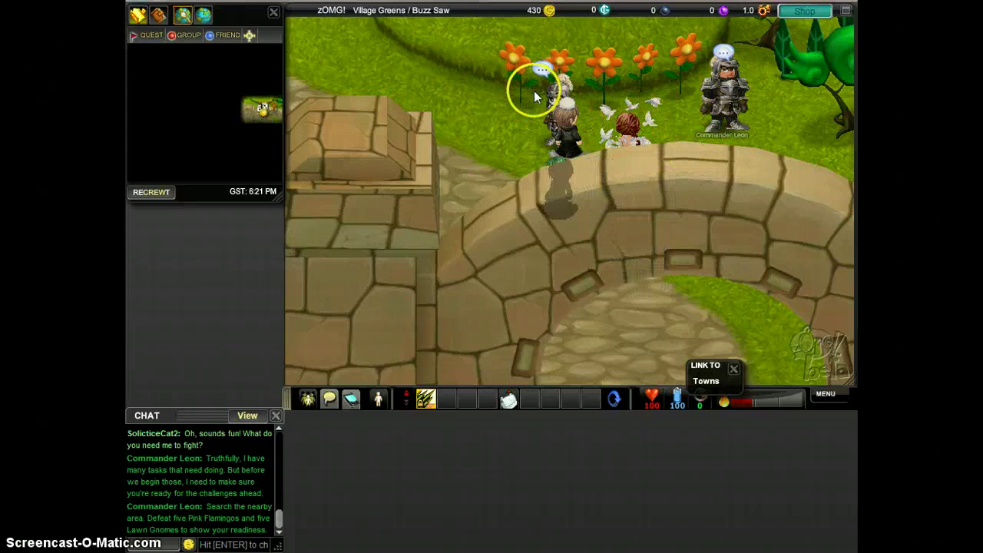
{"action": "left_click", "coordinate": [714, 80]}
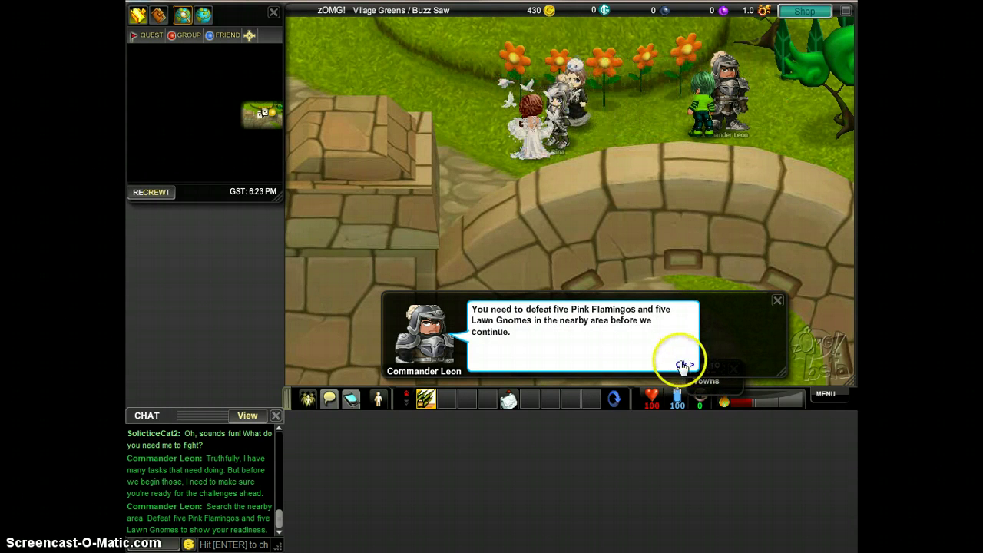
{"action": "left_click", "coordinate": [684, 361]}
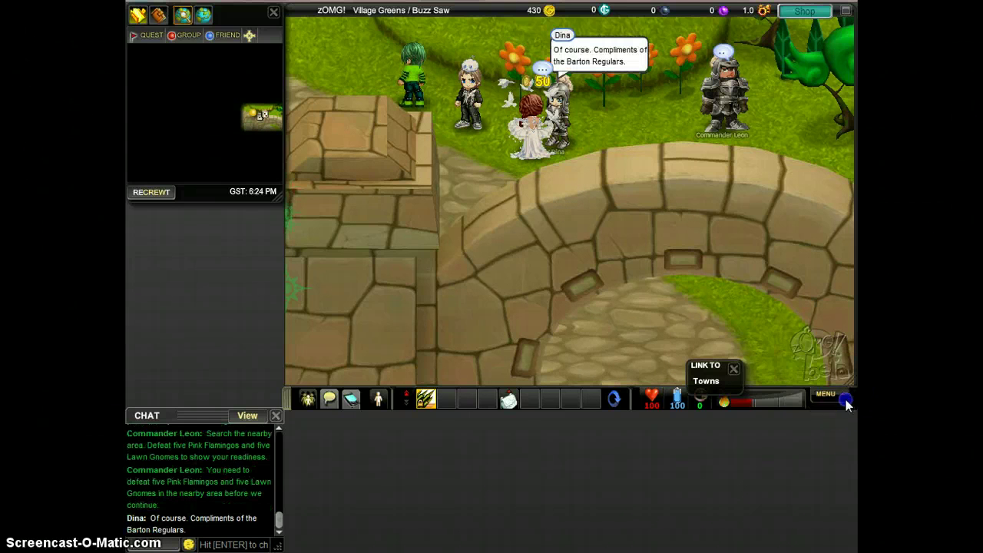
Accept the crew invitation and defeat the first Pink Flamingo
{"action": "left_click", "coordinate": [452, 148]}
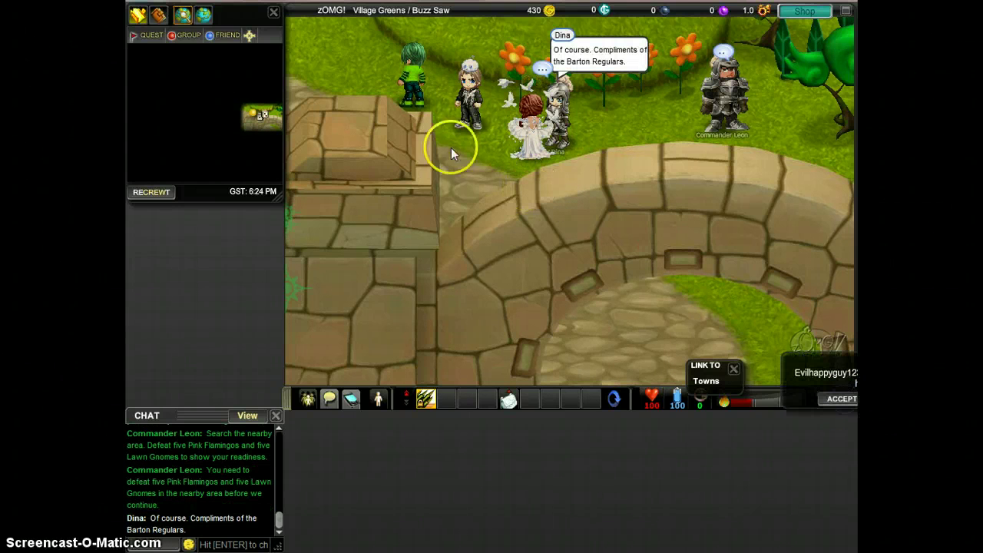
{"action": "left_click", "coordinate": [846, 405]}
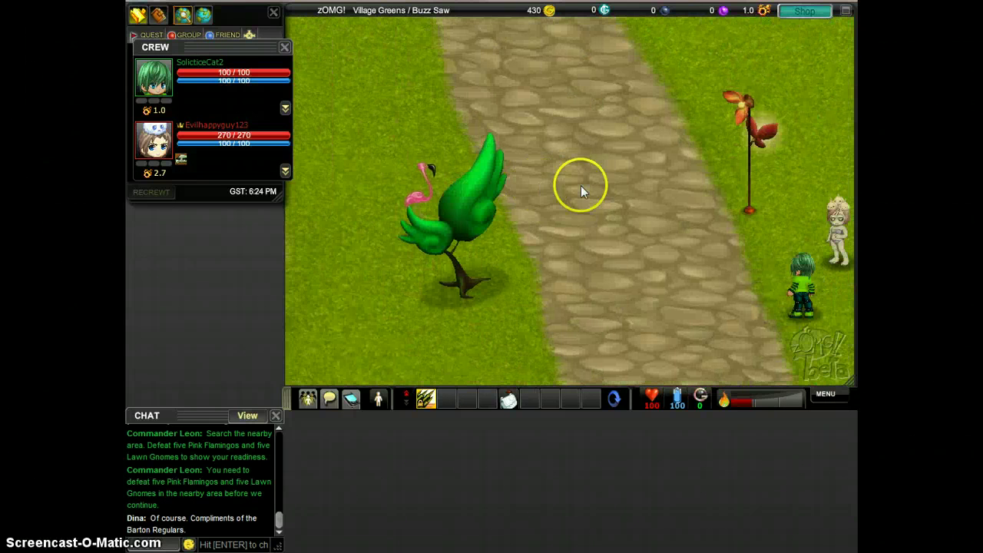
{"action": "left_click", "coordinate": [424, 189]}
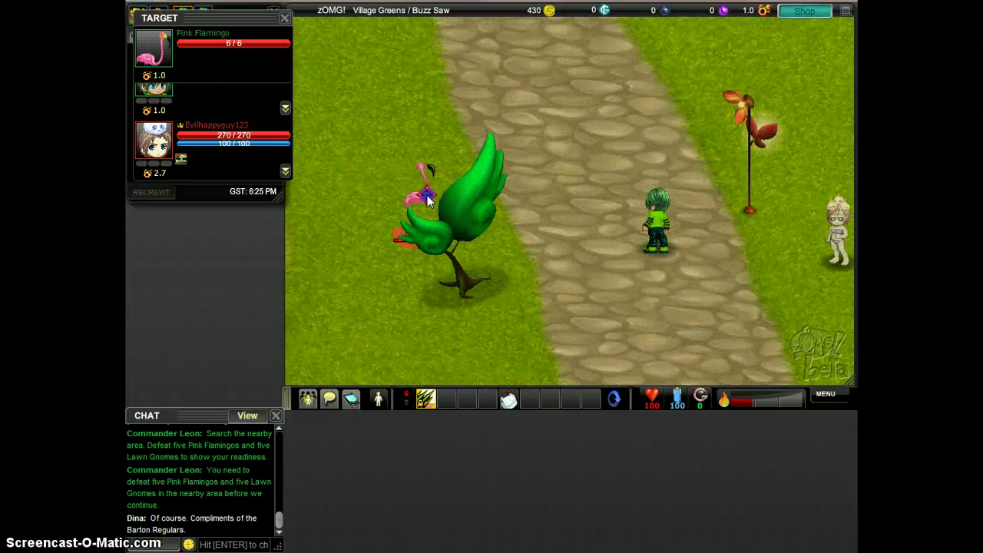
{"action": "mouse_move", "coordinate": [478, 93]}
{"action": "left_mouse_down"}
{"action": "mouse_move", "coordinate": [515, 154]}
{"action": "mouse_move", "coordinate": [487, 84]}
{"action": "mouse_move", "coordinate": [492, 60]}
{"action": "mouse_move", "coordinate": [513, 73]}
{"action": "mouse_move", "coordinate": [502, 97]}
{"action": "left_mouse_up"}
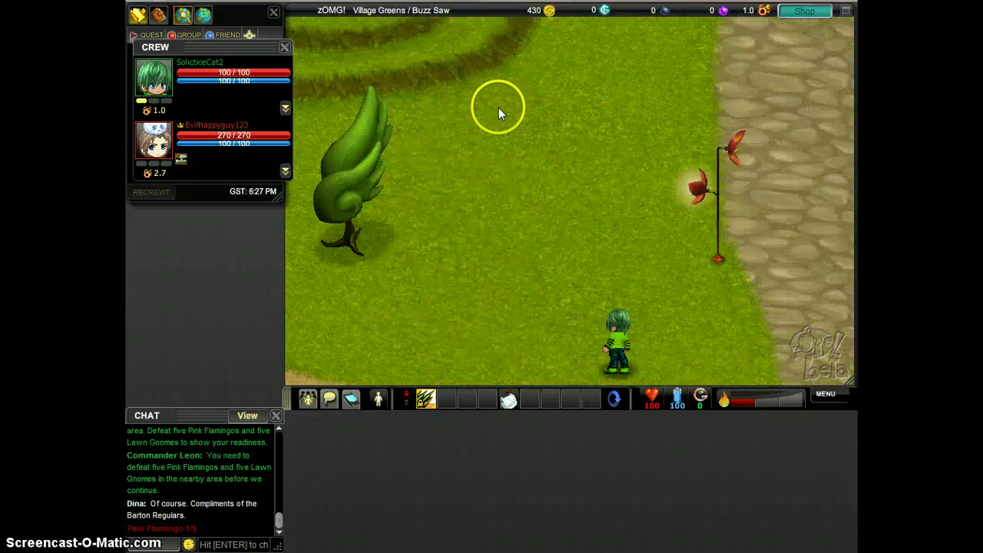
Defeat a second Pink Flamingo (2/5) and a Lawn Gnome, then walk into the next area
{"action": "left_click", "coordinate": [503, 286]}
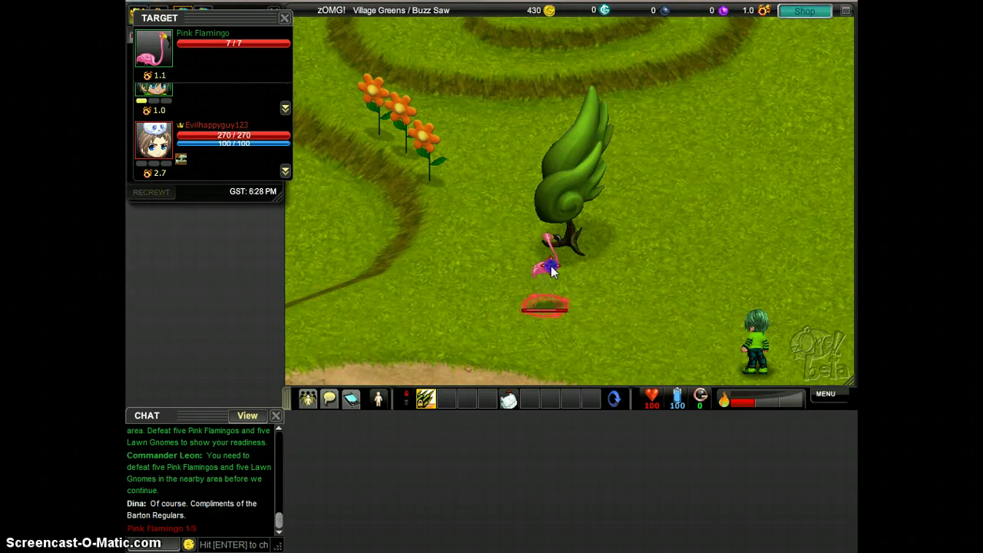
{"action": "left_click", "coordinate": [558, 269]}
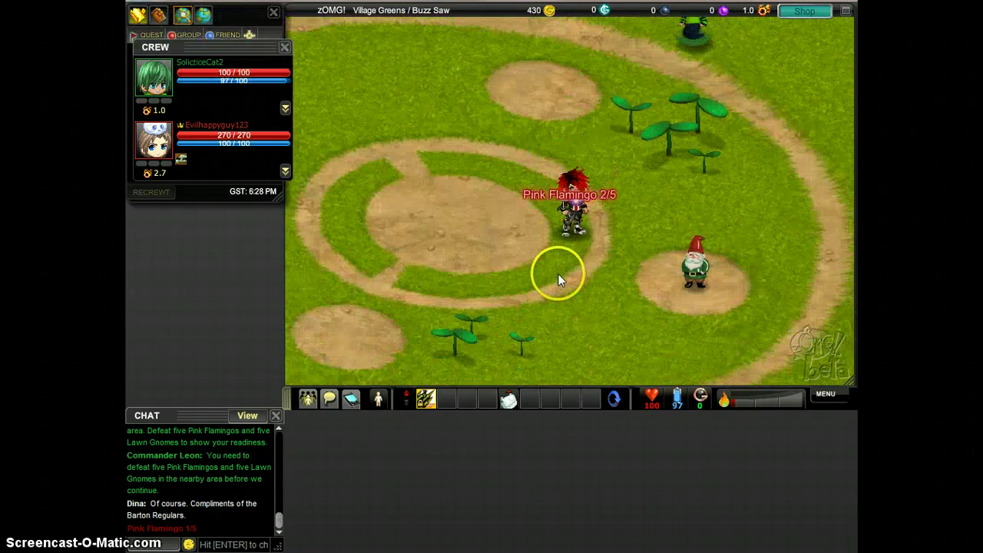
{"action": "left_click", "coordinate": [701, 265]}
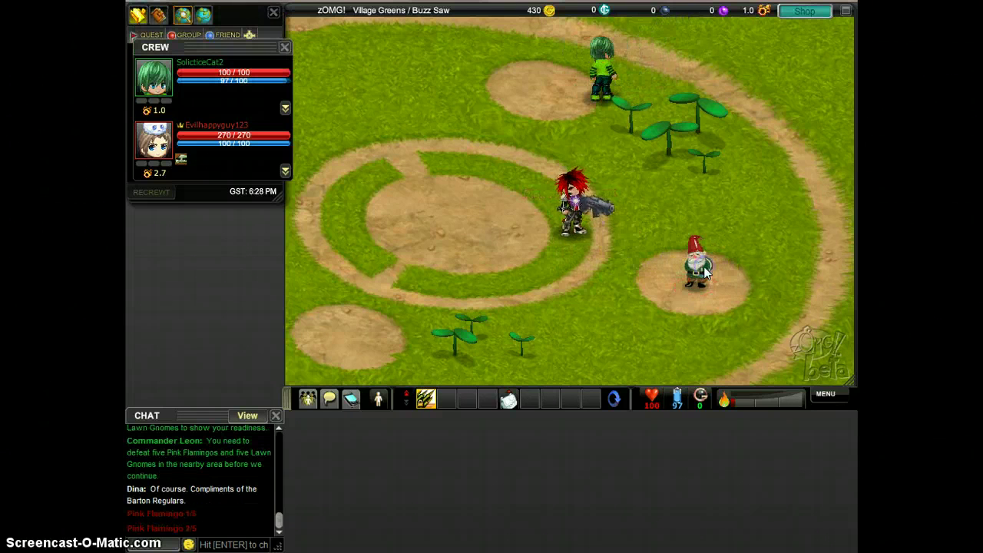
{"action": "left_click", "coordinate": [680, 266]}
{"action": "left_click", "coordinate": [713, 228]}
{"action": "left_click", "coordinate": [770, 153]}
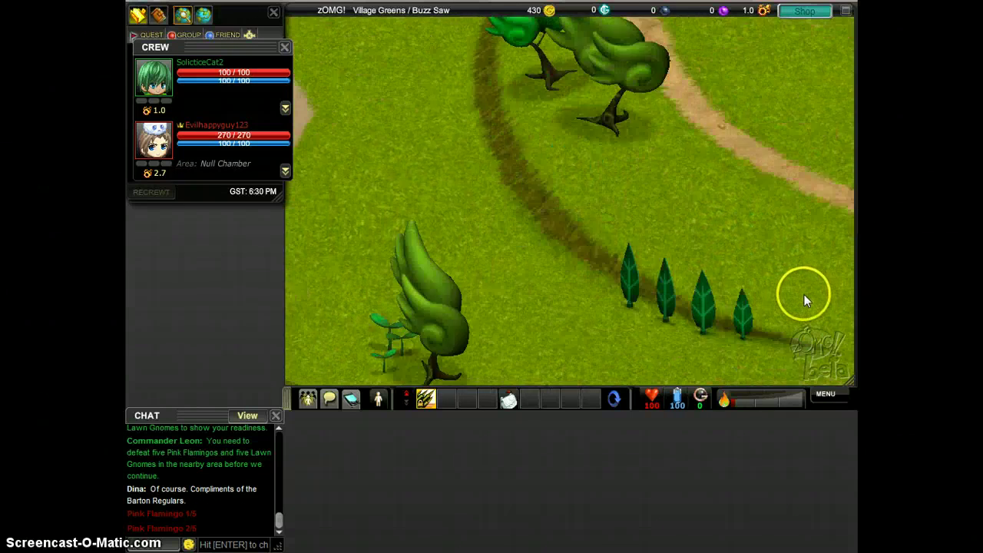
Squash a red mushroom and defeat a Lawn Gnome near Bill's Ranch
{"action": "left_click", "coordinate": [677, 252]}
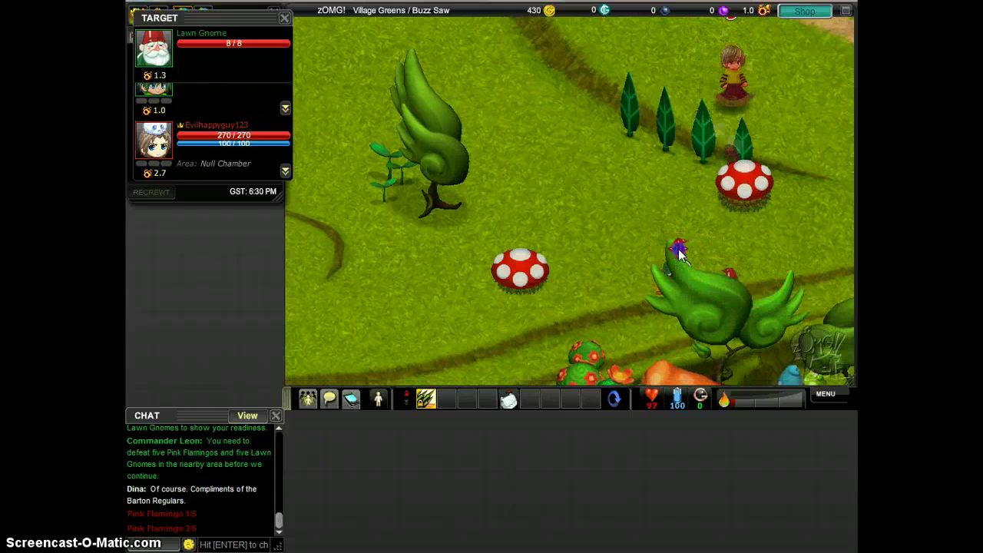
{"action": "left_click", "coordinate": [762, 213]}
{"action": "left_click", "coordinate": [740, 184]}
{"action": "left_click", "coordinate": [736, 206]}
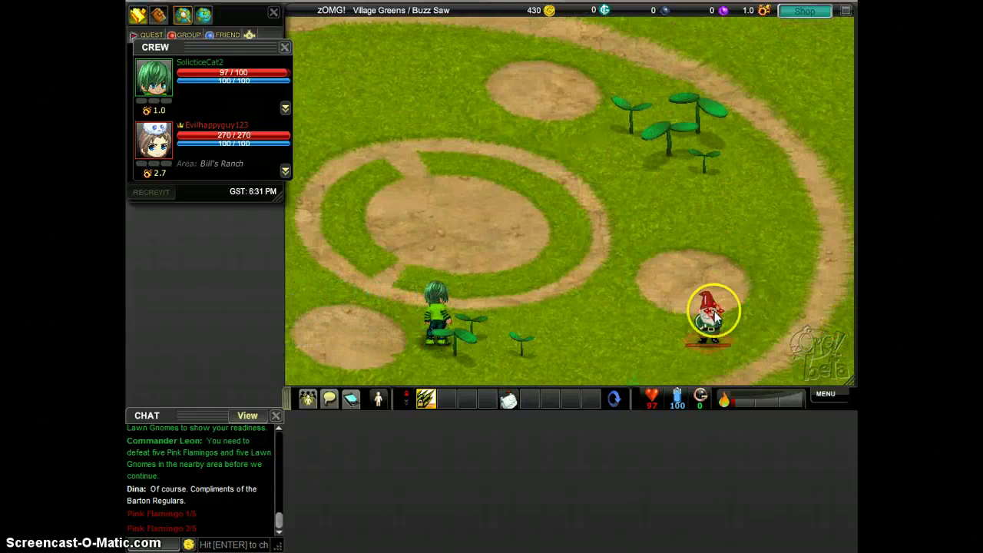
{"action": "left_click", "coordinate": [678, 313]}
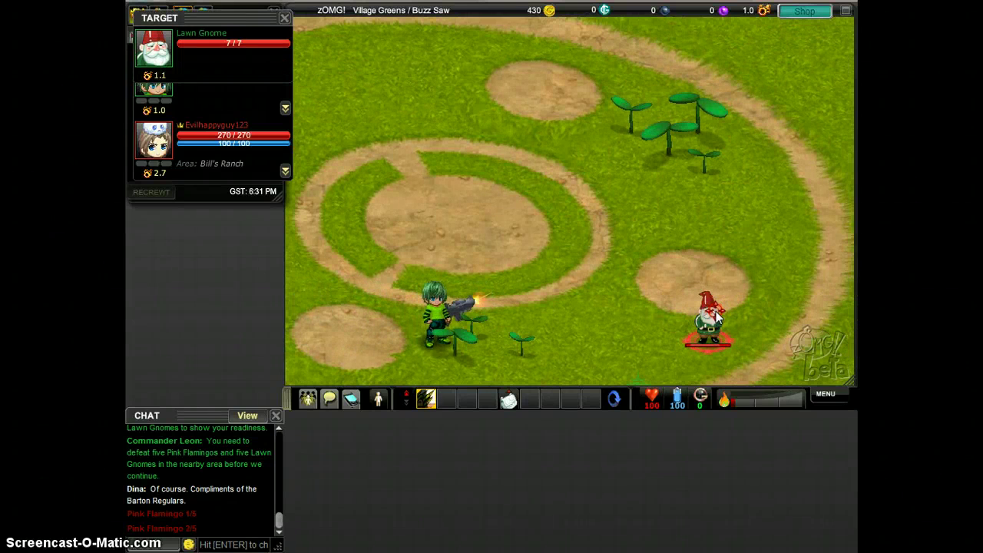
{"action": "left_click", "coordinate": [727, 192]}
{"action": "left_click", "coordinate": [731, 255]}
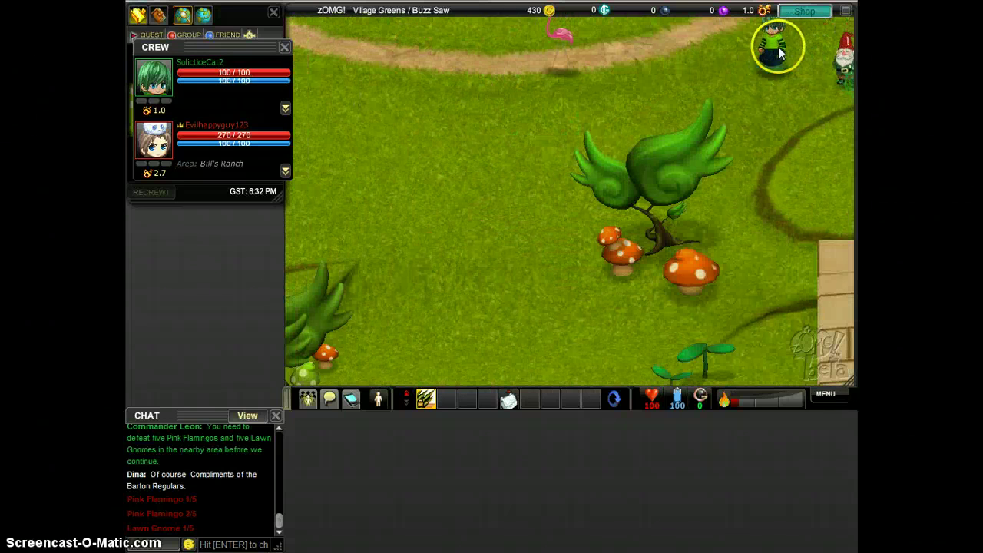
Fight more gnomes and a flamingo by the tree to reach 3/5, then cross the dirt-circle field
{"action": "left_click", "coordinate": [843, 98]}
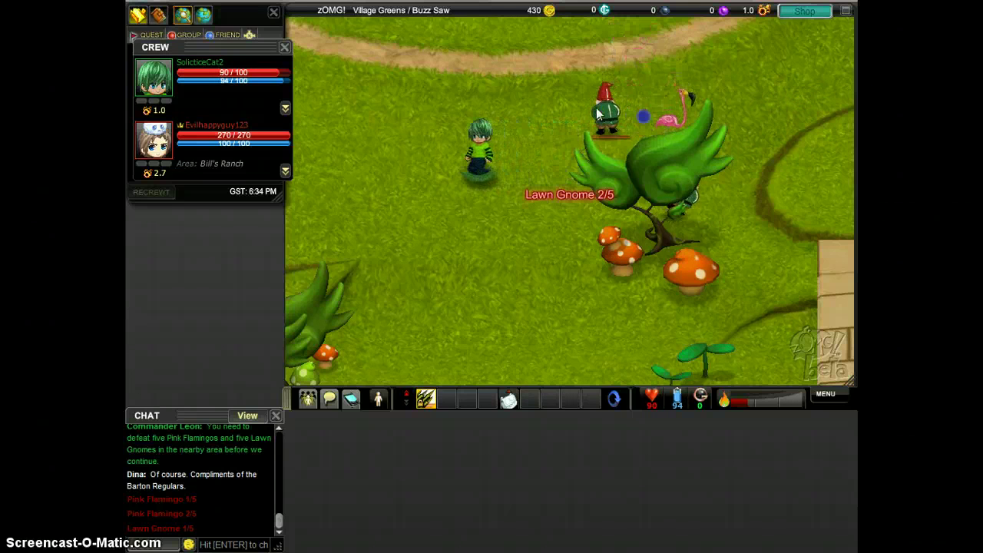
{"action": "left_click", "coordinate": [587, 112]}
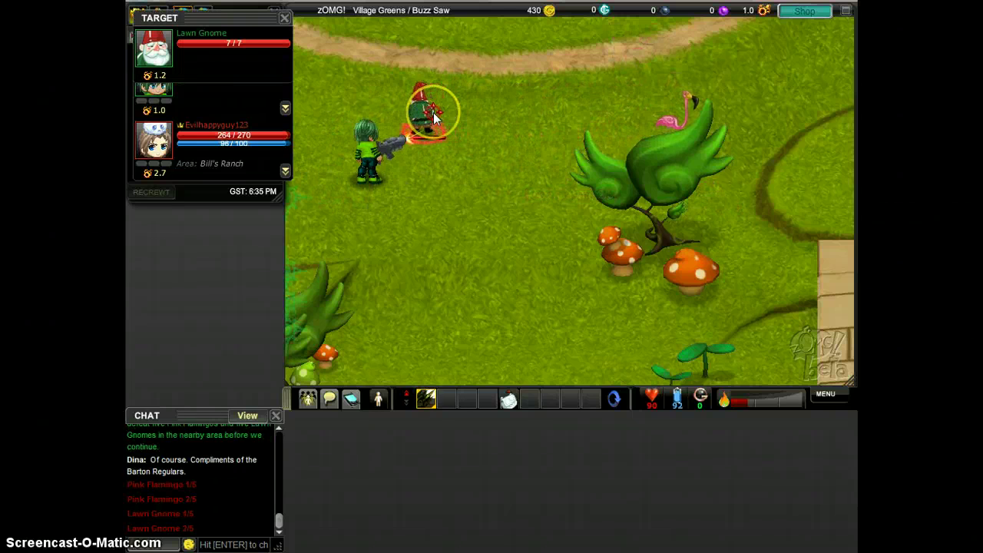
{"action": "left_click", "coordinate": [411, 113]}
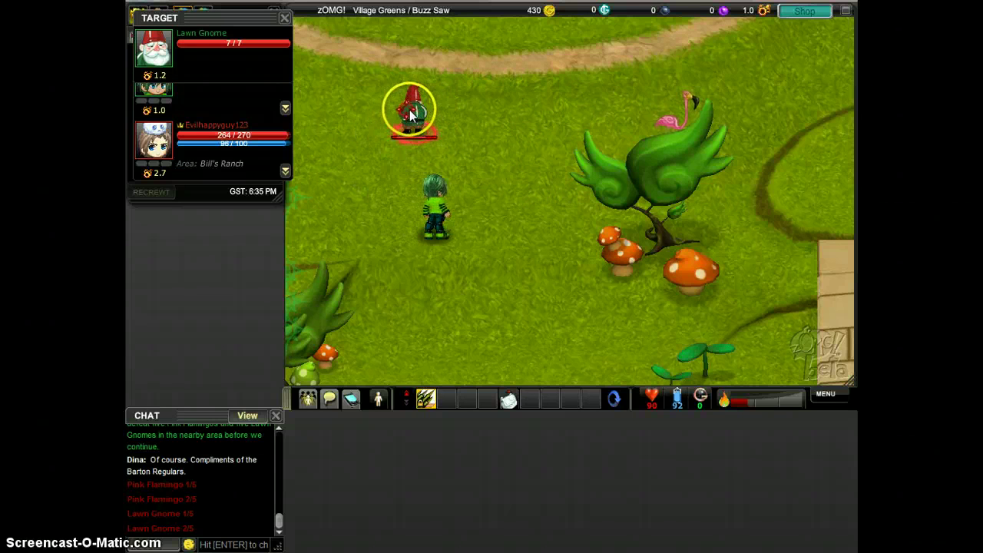
{"action": "left_click", "coordinate": [520, 96]}
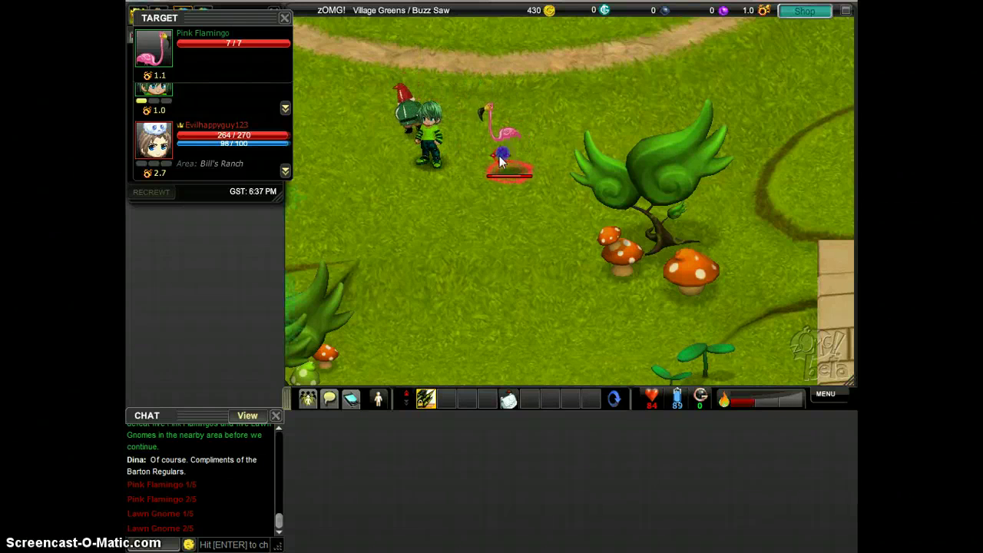
{"action": "left_click", "coordinate": [529, 184]}
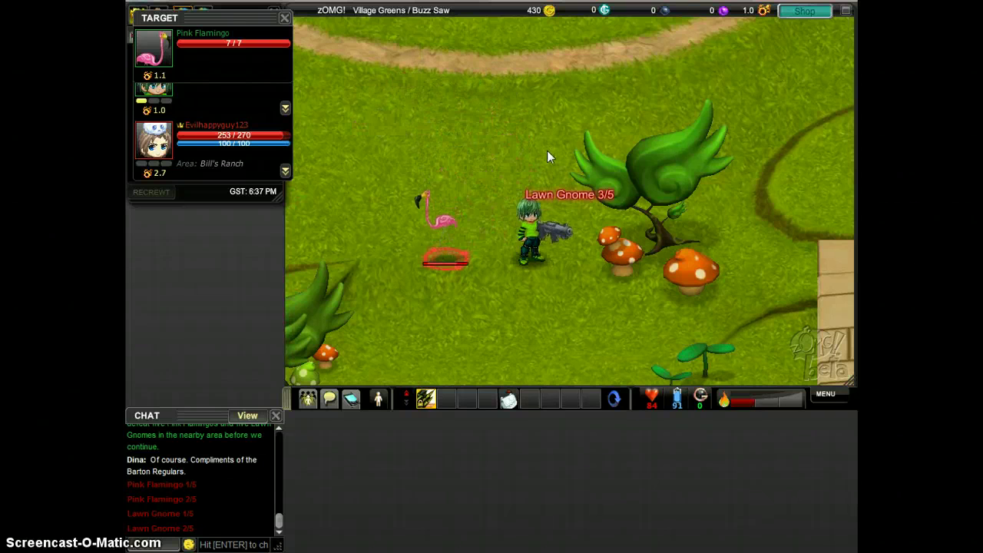
{"action": "left_click", "coordinate": [437, 224]}
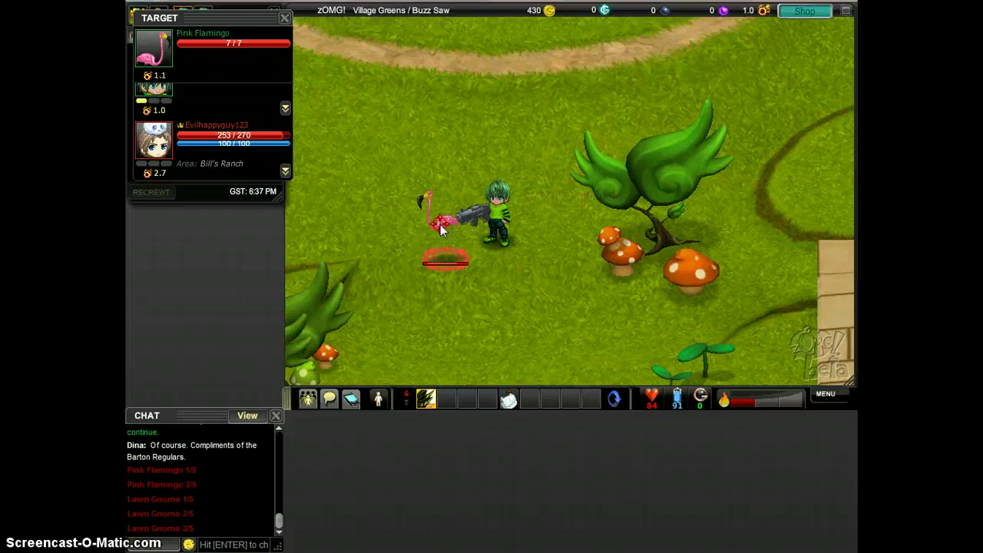
{"action": "left_click_drag", "start_coordinate": [449, 225], "coordinate": [580, 160]}
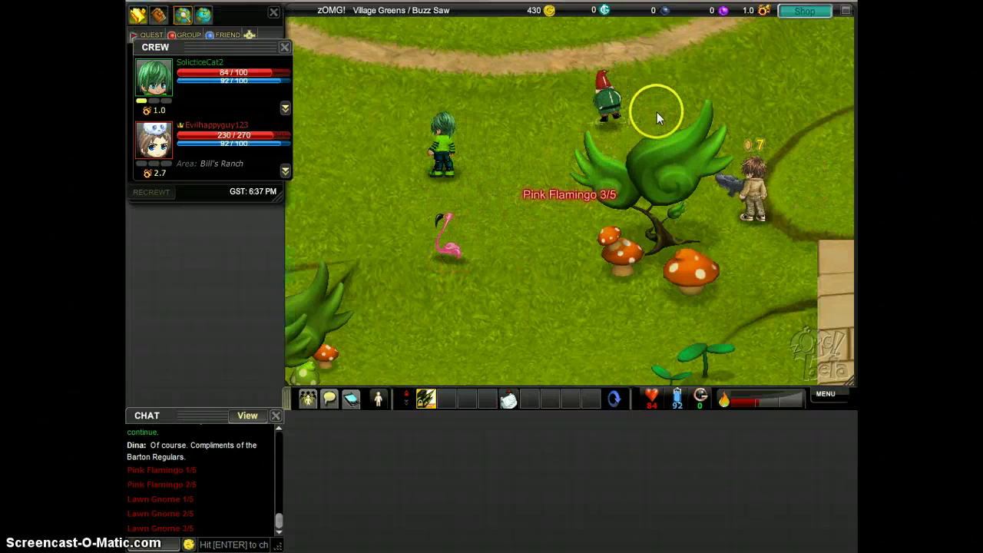
{"action": "left_click", "coordinate": [604, 104]}
{"action": "left_click_drag", "start_coordinate": [673, 113], "coordinate": [635, 173]}
{"action": "left_click", "coordinate": [592, 213]}
{"action": "mouse_move", "coordinate": [627, 271]}
{"action": "left_mouse_down"}
{"action": "mouse_move", "coordinate": [666, 240]}
{"action": "mouse_move", "coordinate": [571, 164]}
{"action": "left_mouse_up"}
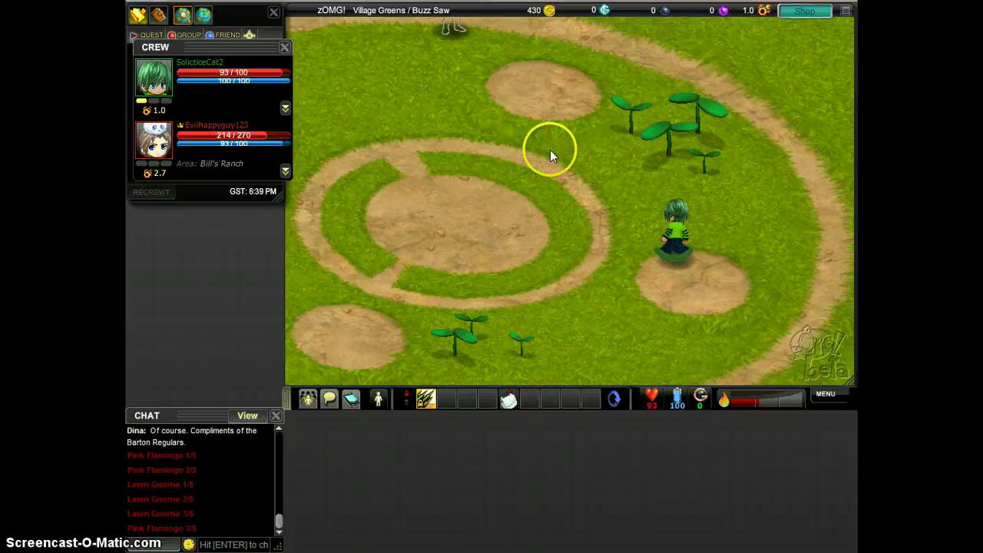
Head to the lower-right dirt patch and attack the gnomes by the tree and mushrooms
{"action": "key", "text": "Down"}
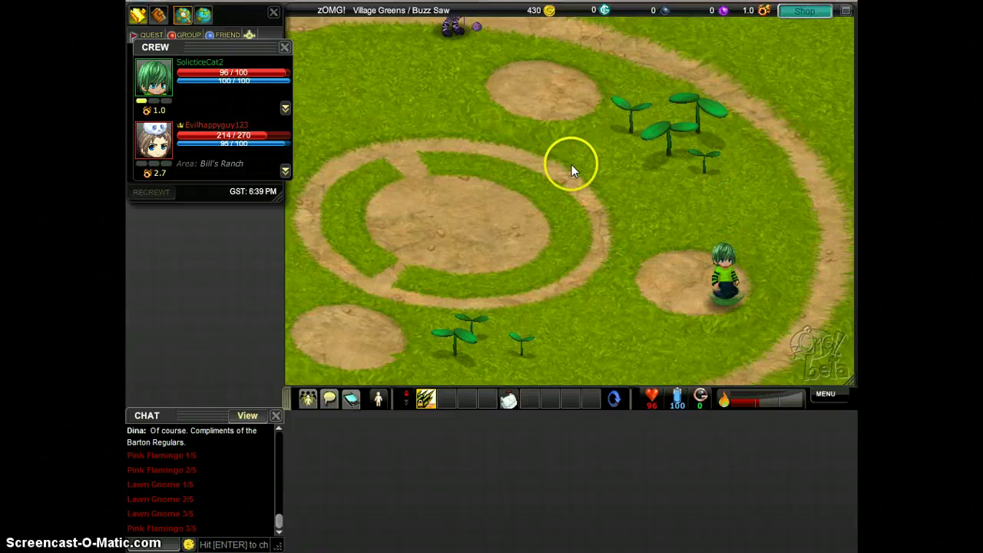
{"action": "key", "text": "Down"}
{"action": "key", "text": "Right"}
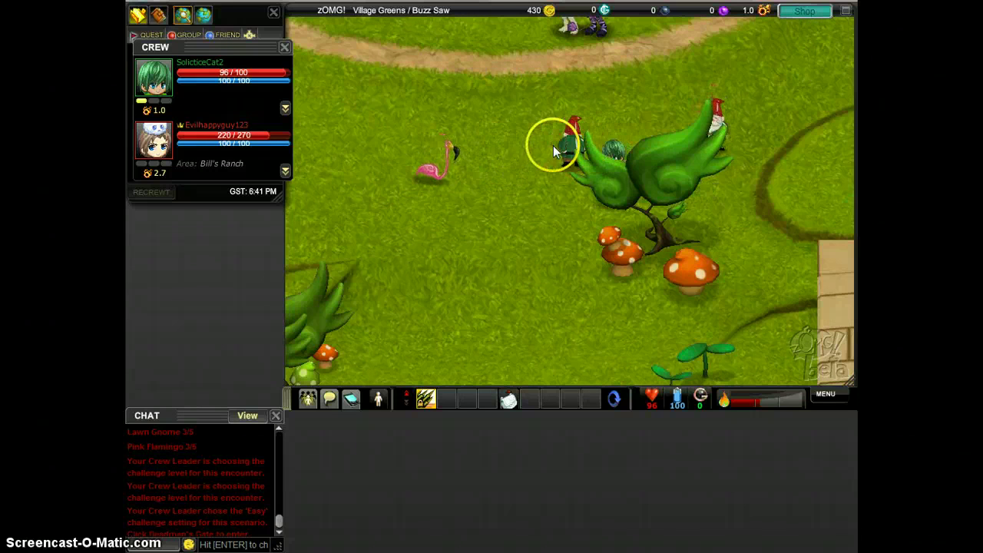
{"action": "left_click", "coordinate": [454, 162]}
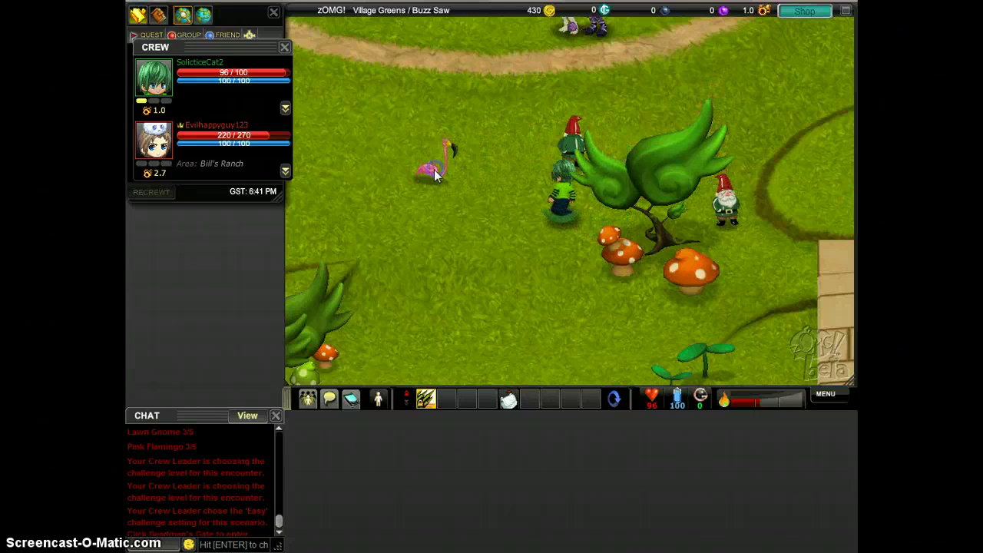
{"action": "left_click", "coordinate": [587, 146]}
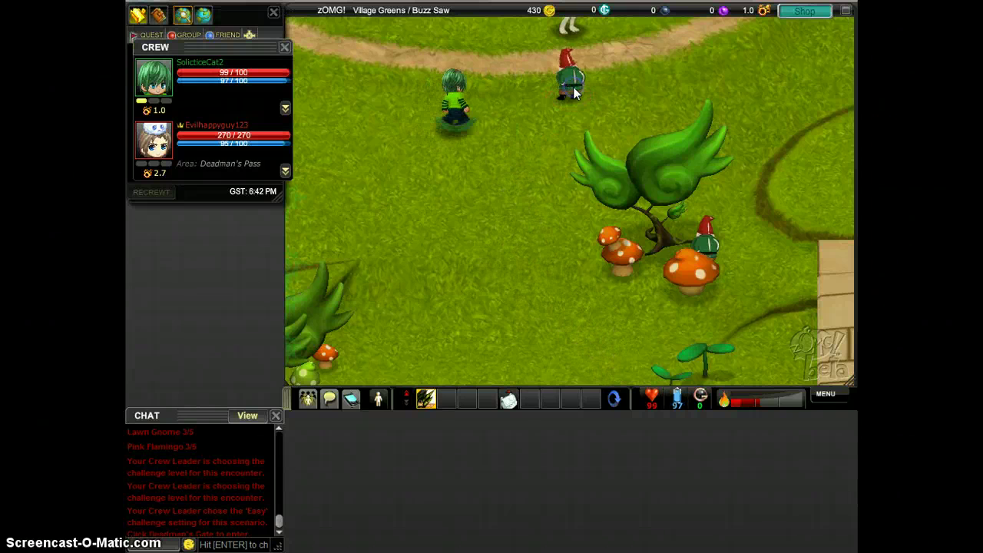
{"action": "left_click", "coordinate": [706, 238]}
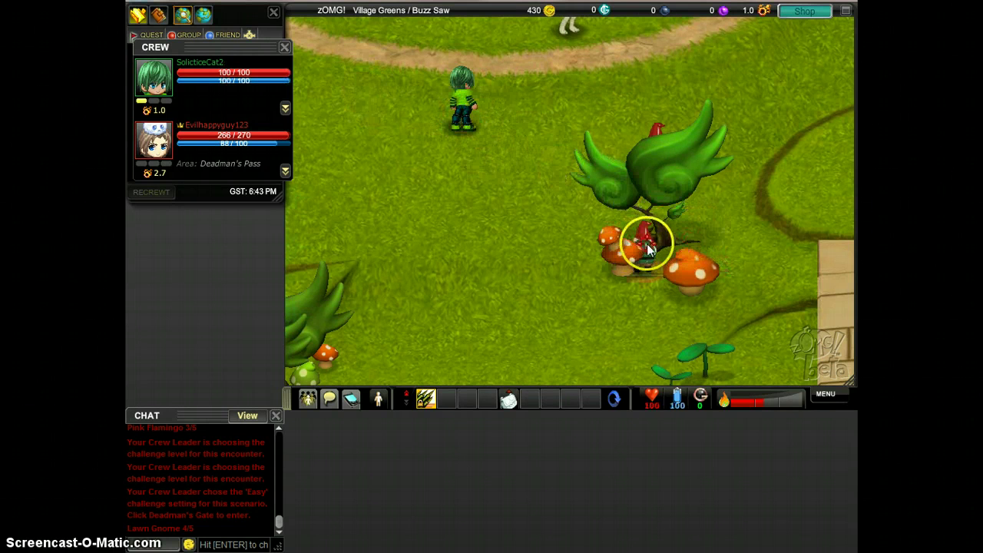
{"action": "left_click", "coordinate": [648, 249]}
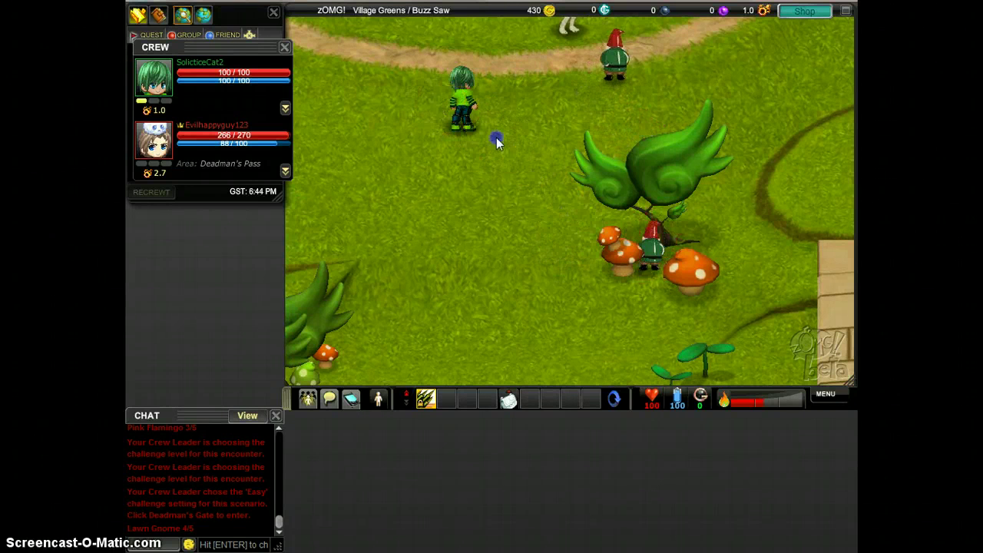
{"action": "left_click", "coordinate": [619, 76]}
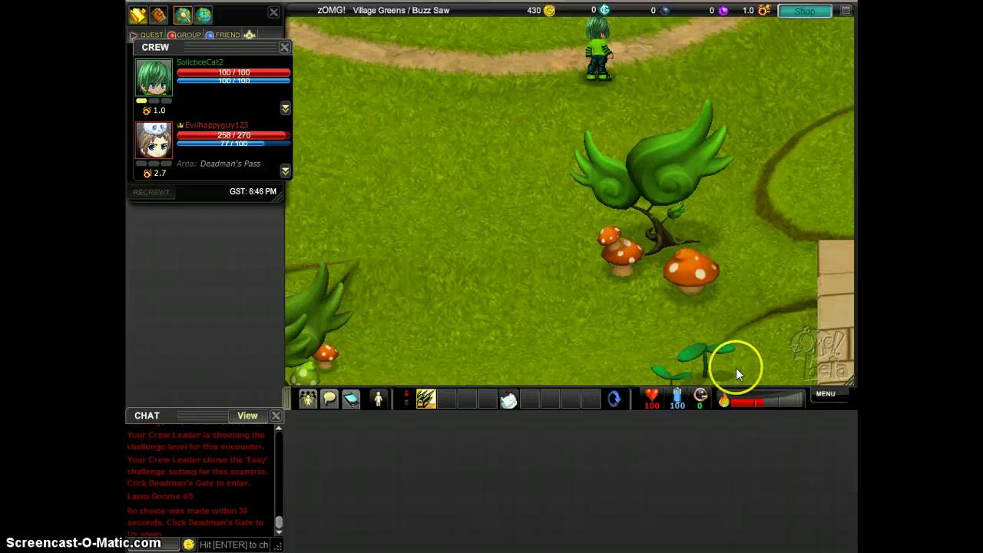
Defeat the small Lawn Gnome by the tree and attack a Pink Flamingo
{"action": "key", "text": "Tab"}
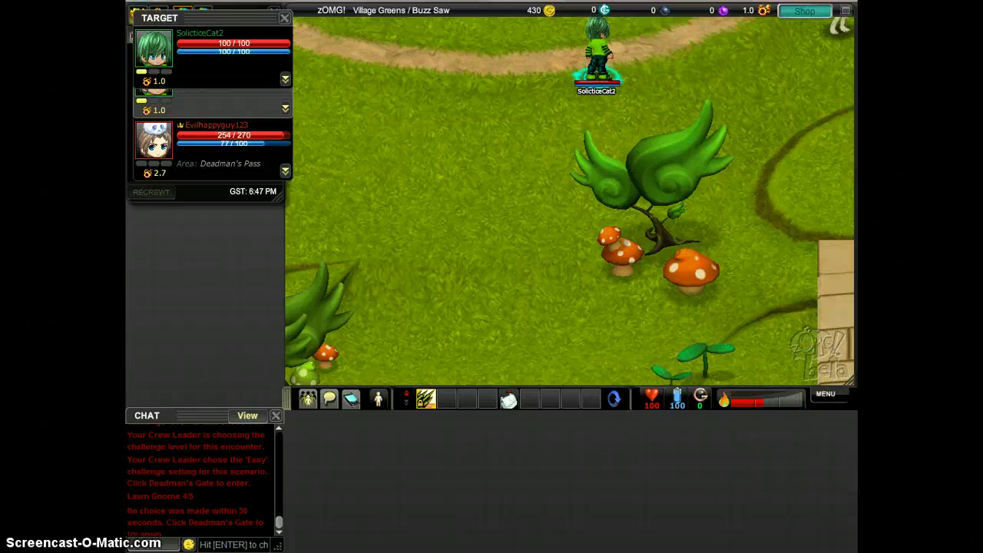
{"action": "left_click", "coordinate": [654, 136]}
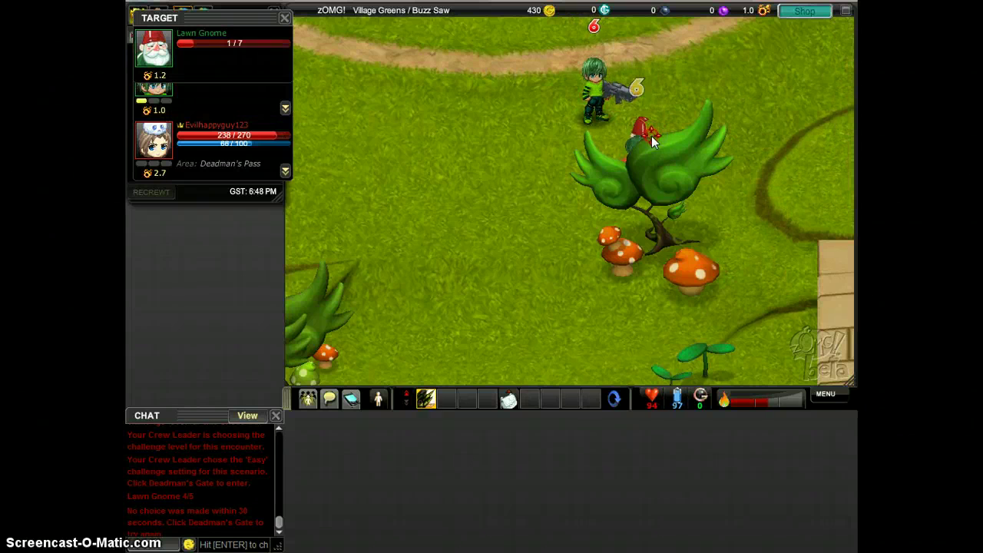
{"action": "left_click", "coordinate": [652, 141]}
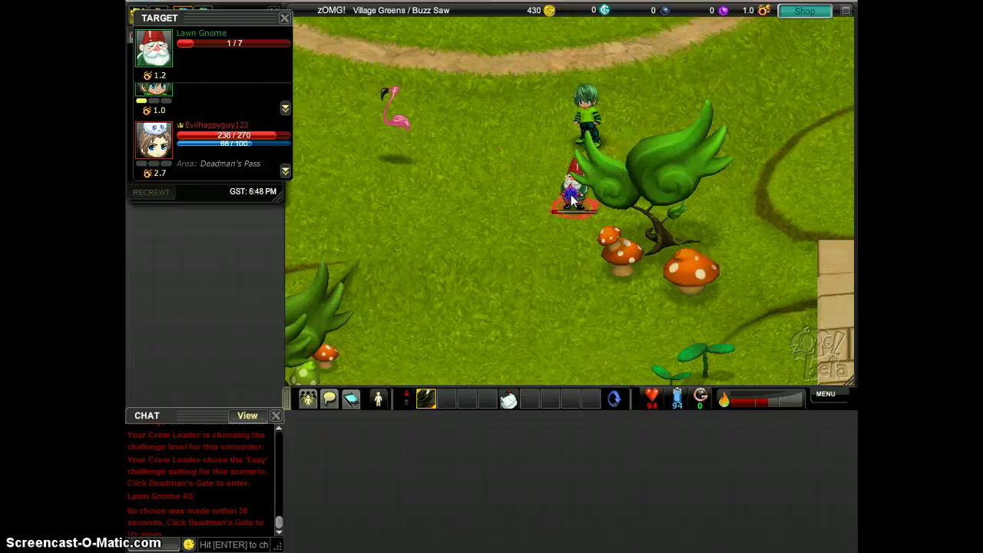
{"action": "left_click", "coordinate": [456, 141]}
{"action": "left_click", "coordinate": [373, 121]}
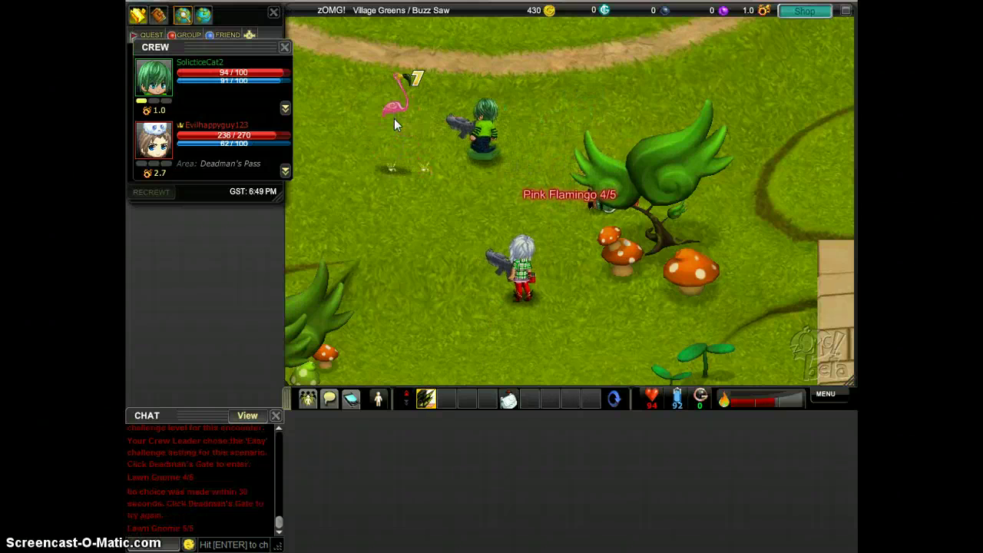
Fight the next Pink Flamingo and reposition toward the lower right
{"action": "left_click", "coordinate": [523, 124]}
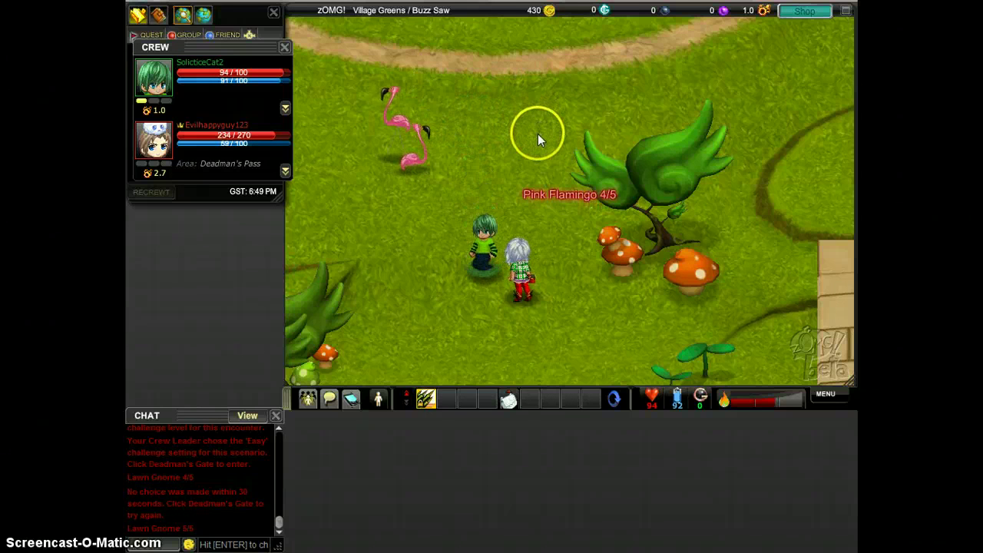
{"action": "left_click", "coordinate": [443, 144]}
{"action": "left_click", "coordinate": [378, 116]}
{"action": "left_click", "coordinate": [439, 152]}
{"action": "left_click", "coordinate": [452, 216]}
{"action": "left_click", "coordinate": [435, 272]}
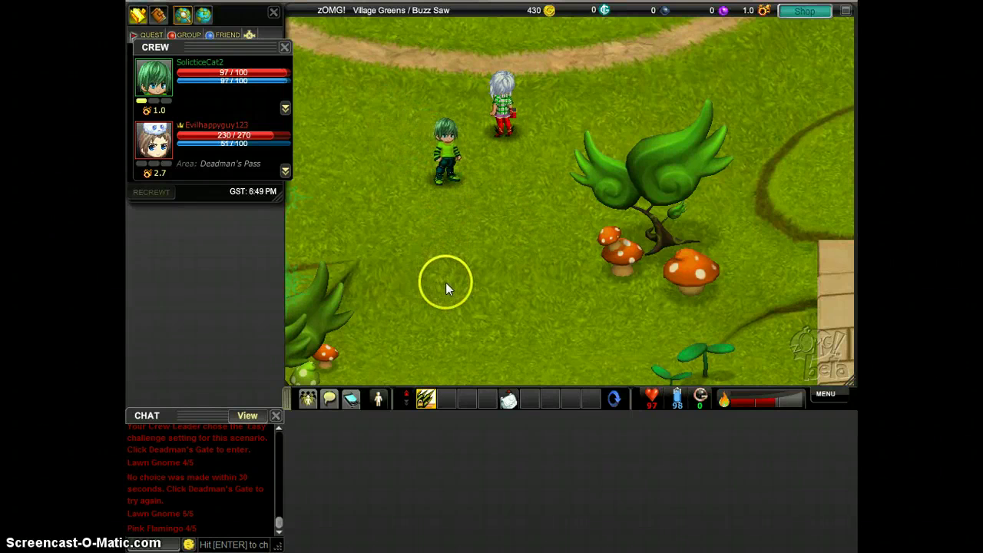
{"action": "left_click", "coordinate": [542, 169]}
{"action": "left_click", "coordinate": [506, 147]}
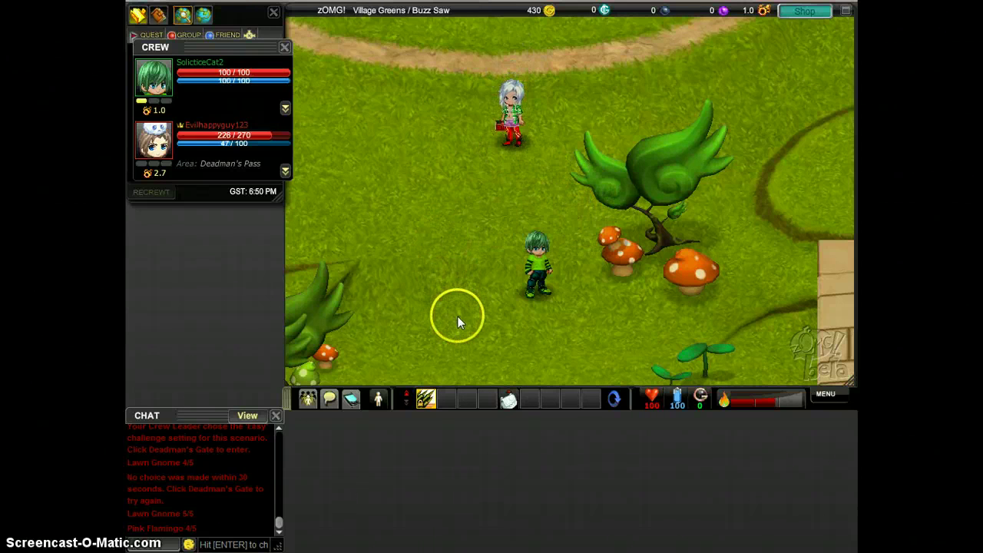
Finish off the last Pink Flamingo so both tallies read 5/5, then walk right
{"action": "left_click", "coordinate": [398, 132]}
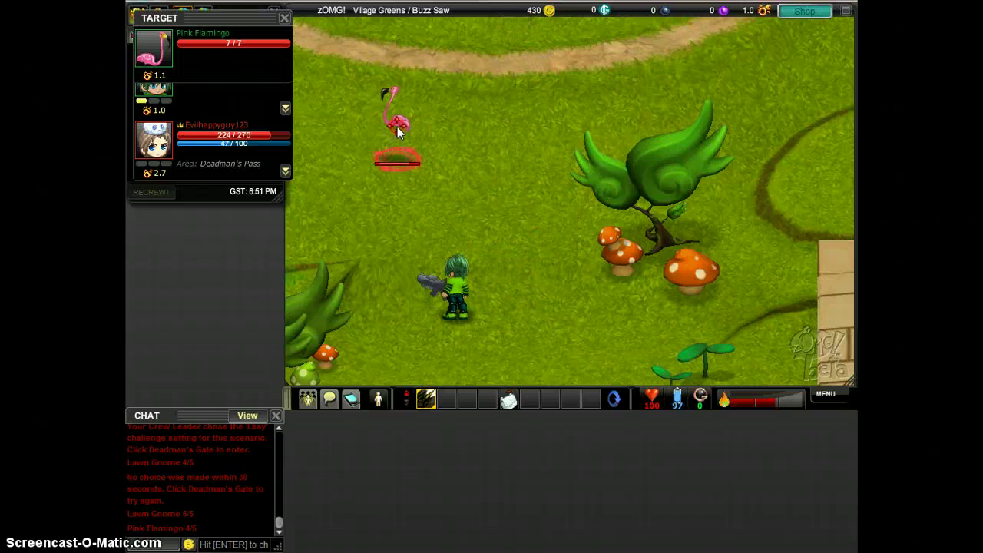
{"action": "left_click", "coordinate": [410, 171]}
{"action": "left_click", "coordinate": [399, 223]}
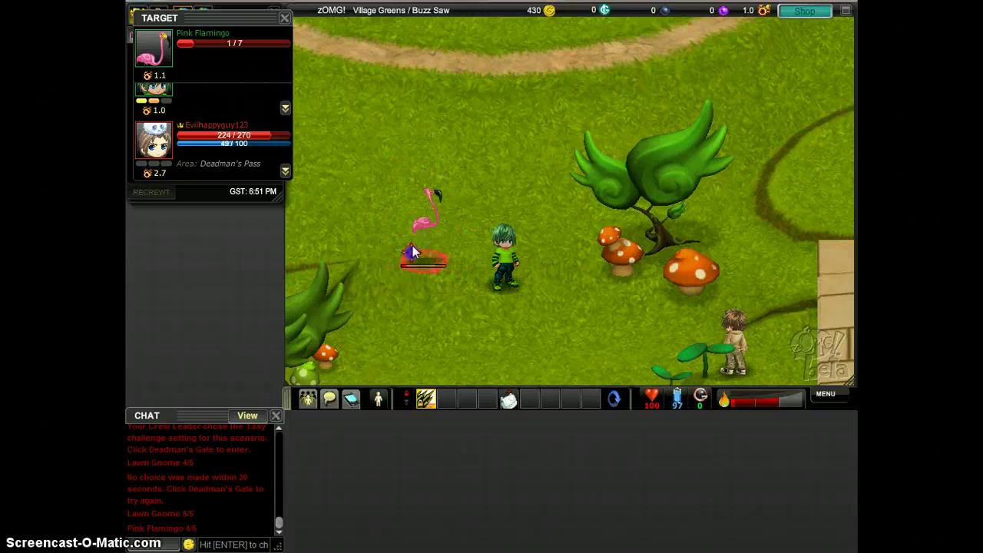
{"action": "left_click", "coordinate": [529, 209]}
{"action": "left_click", "coordinate": [506, 183]}
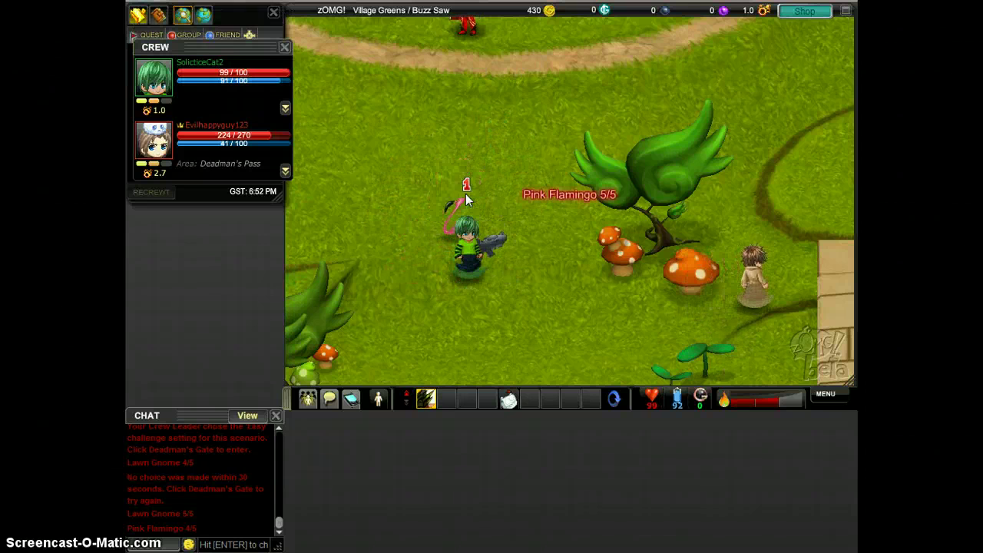
{"action": "left_click", "coordinate": [592, 213]}
{"action": "left_click", "coordinate": [697, 221]}
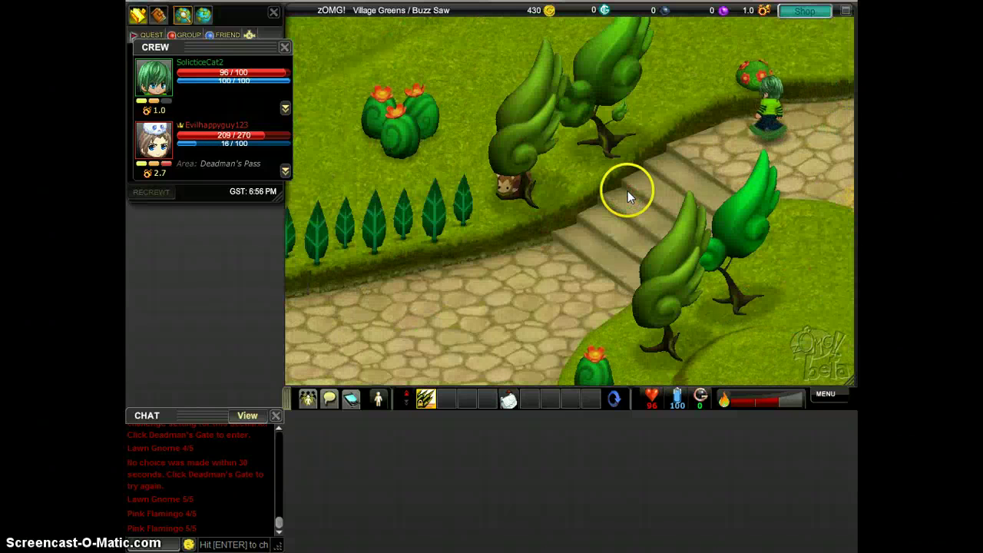
Walk down the stone steps and drag the Crew panel down to show the Village Greens minimap
{"action": "left_click", "coordinate": [627, 191]}
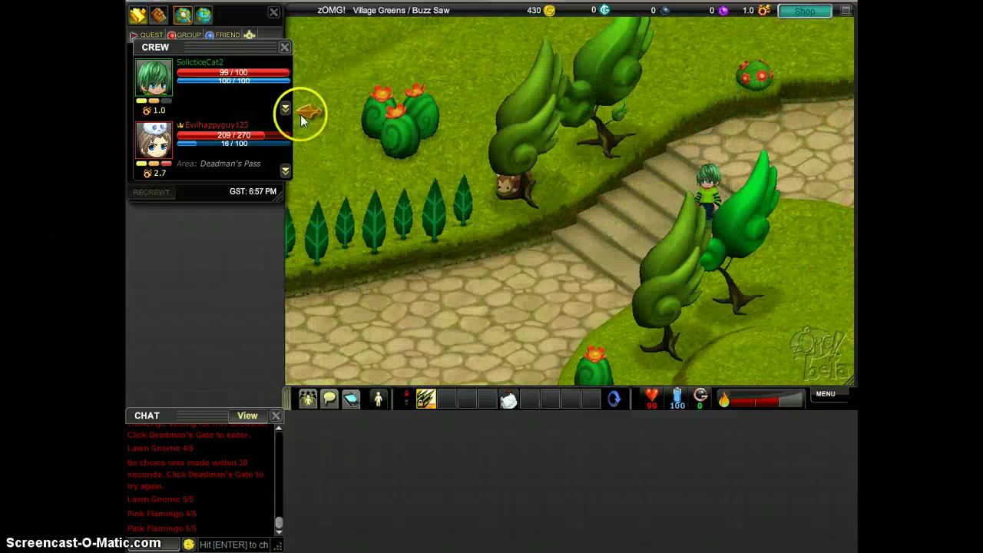
{"action": "left_click_drag", "start_coordinate": [243, 48], "coordinate": [237, 186]}
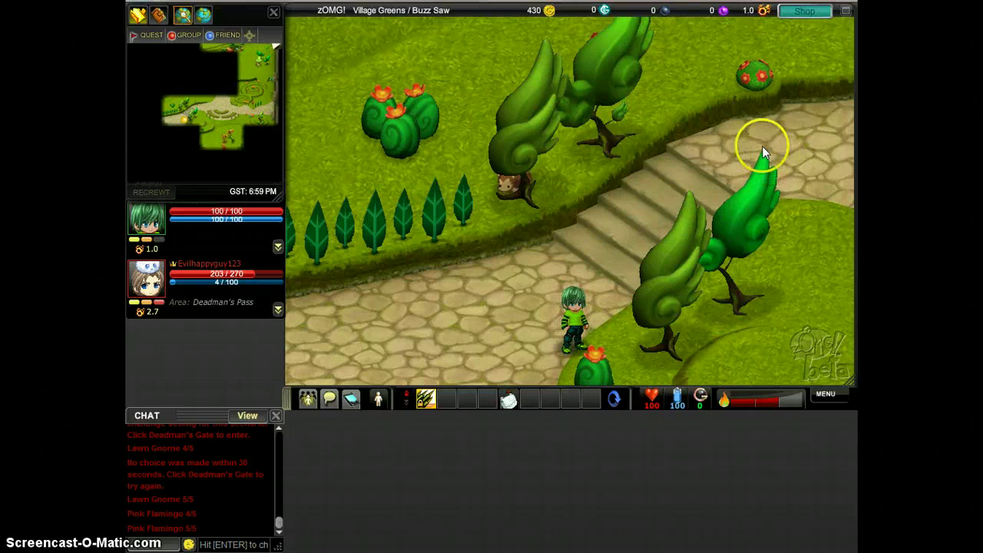
Climb the stone stairs to the top path by the flowers
{"action": "left_click", "coordinate": [596, 271]}
{"action": "left_click", "coordinate": [739, 197]}
{"action": "left_click", "coordinate": [794, 182]}
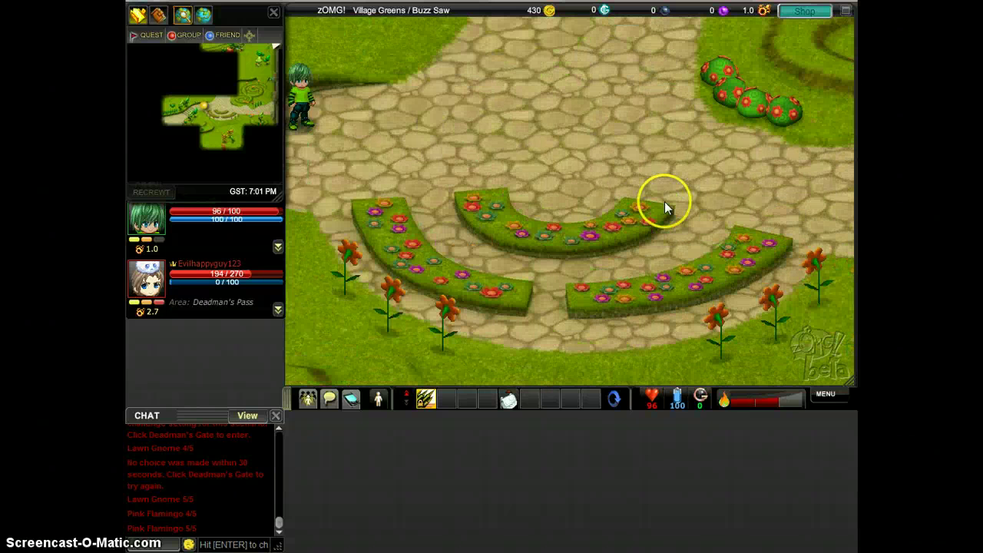
{"action": "left_click", "coordinate": [665, 201]}
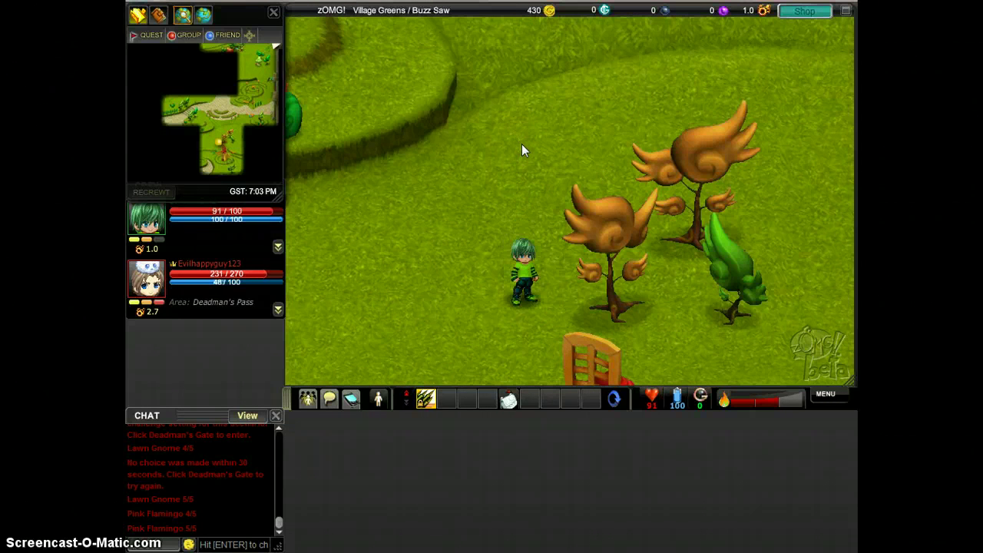
Cross the meadow past the windmill, panning the minimap, to the flower-bed plaza
{"action": "left_click", "coordinate": [521, 149]}
{"action": "left_click", "coordinate": [281, 49]}
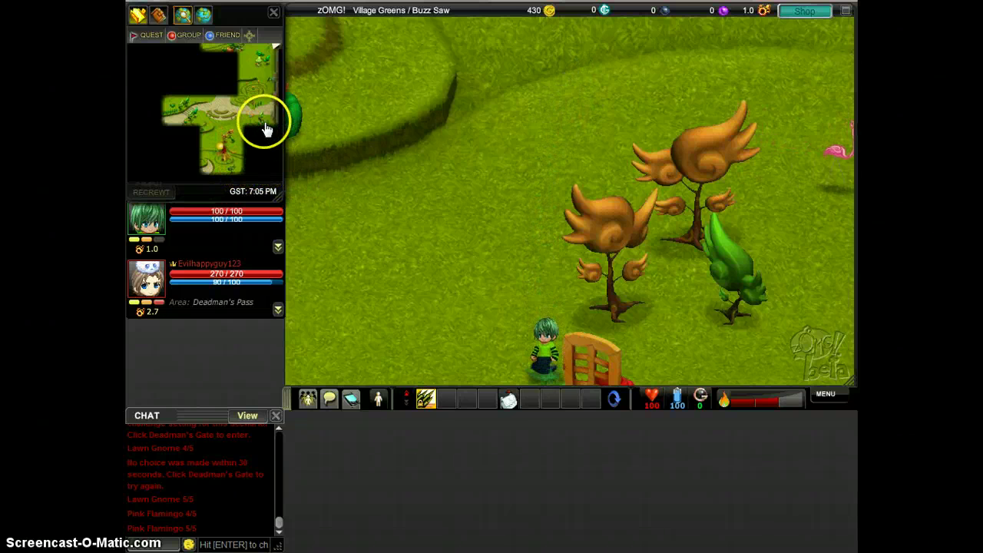
{"action": "mouse_move", "coordinate": [266, 139]}
{"action": "left_mouse_down"}
{"action": "mouse_move", "coordinate": [185, 190]}
{"action": "mouse_move", "coordinate": [251, 112]}
{"action": "mouse_move", "coordinate": [171, 194]}
{"action": "left_mouse_up"}
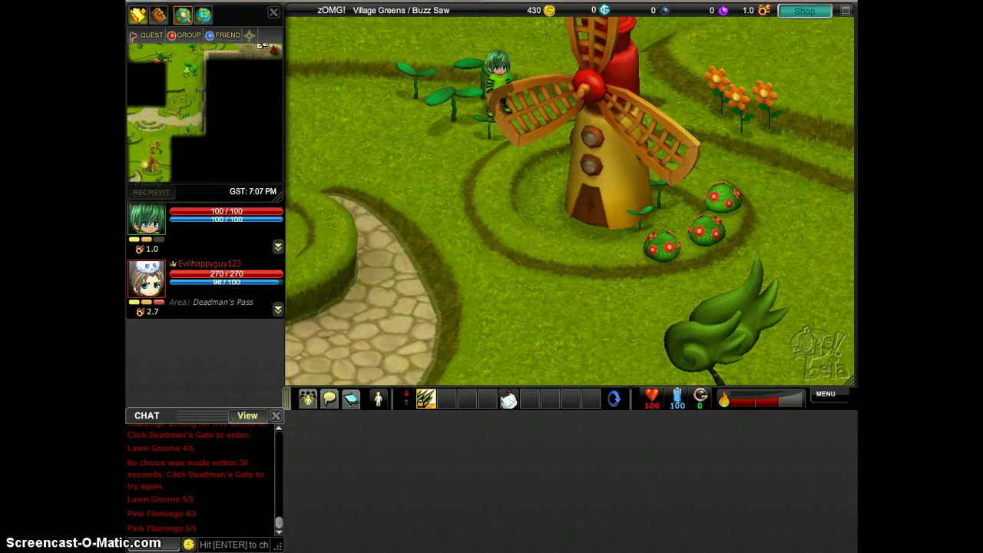
{"action": "left_click_drag", "start_coordinate": [240, 67], "coordinate": [283, 119]}
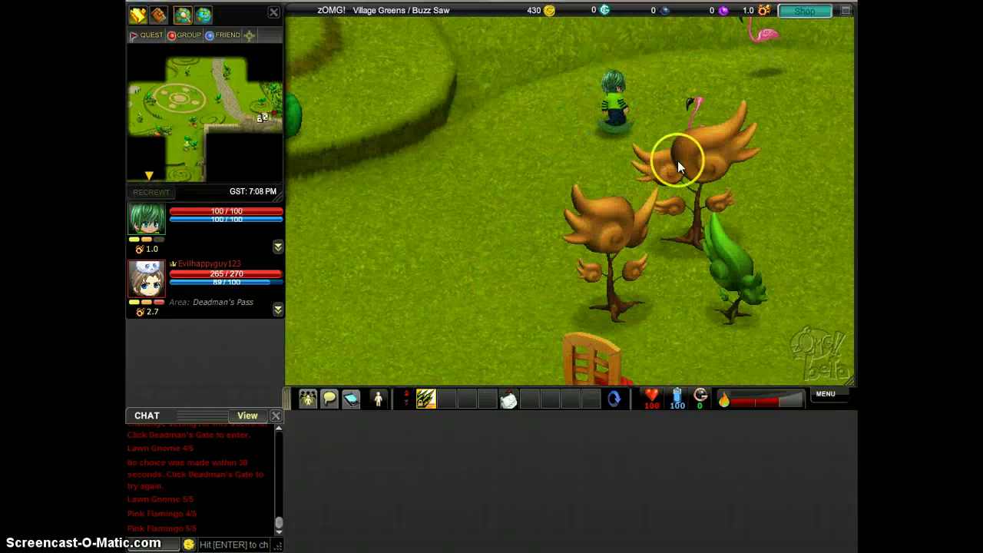
{"action": "left_click", "coordinate": [697, 159]}
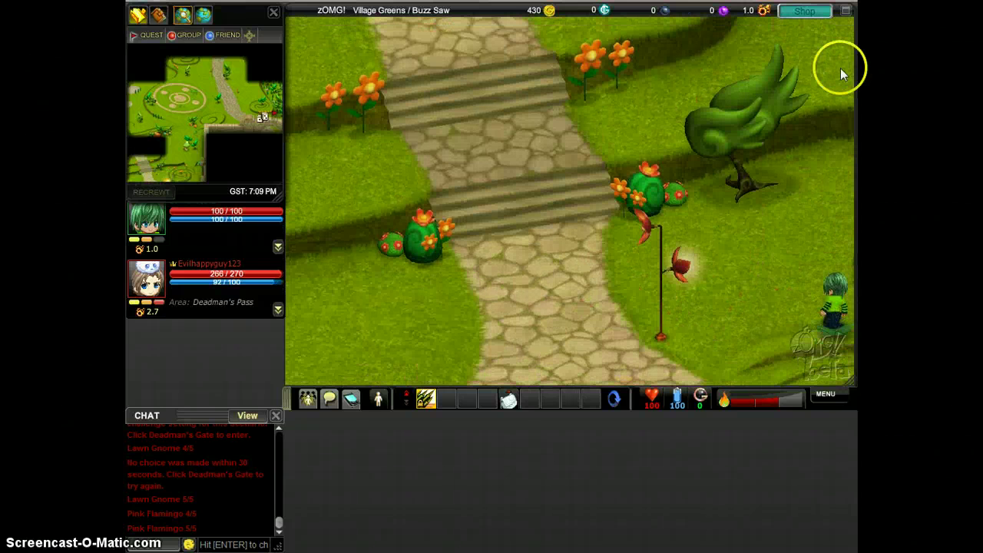
Walk up the stone steps past the gnomes, picking up the orange item
{"action": "left_click", "coordinate": [622, 155]}
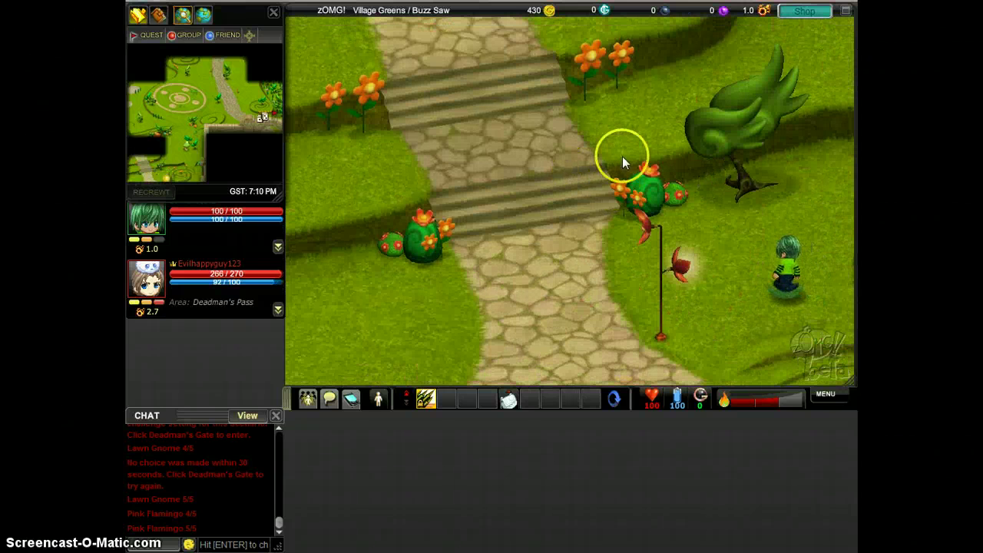
{"action": "left_click", "coordinate": [585, 114]}
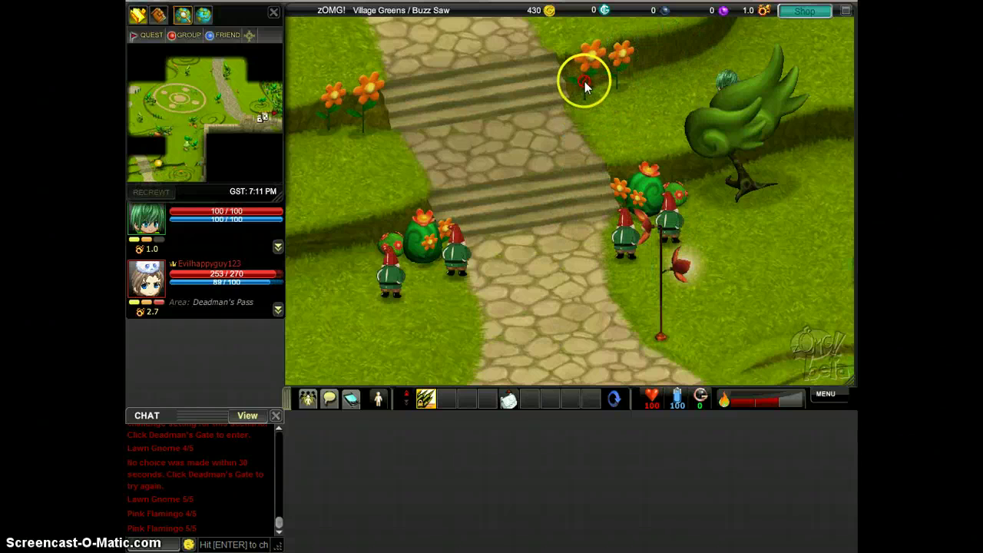
{"action": "left_click", "coordinate": [665, 151]}
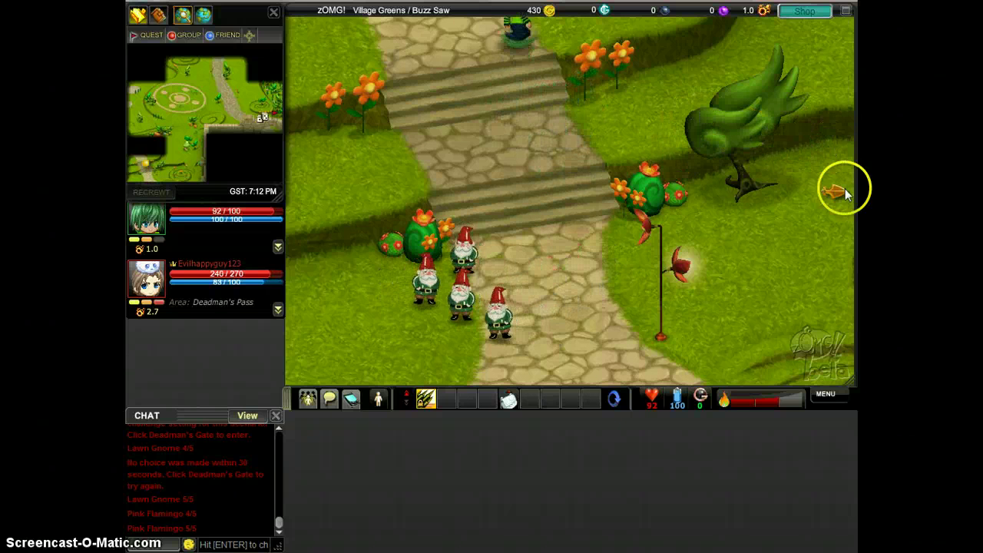
{"action": "left_click", "coordinate": [851, 150]}
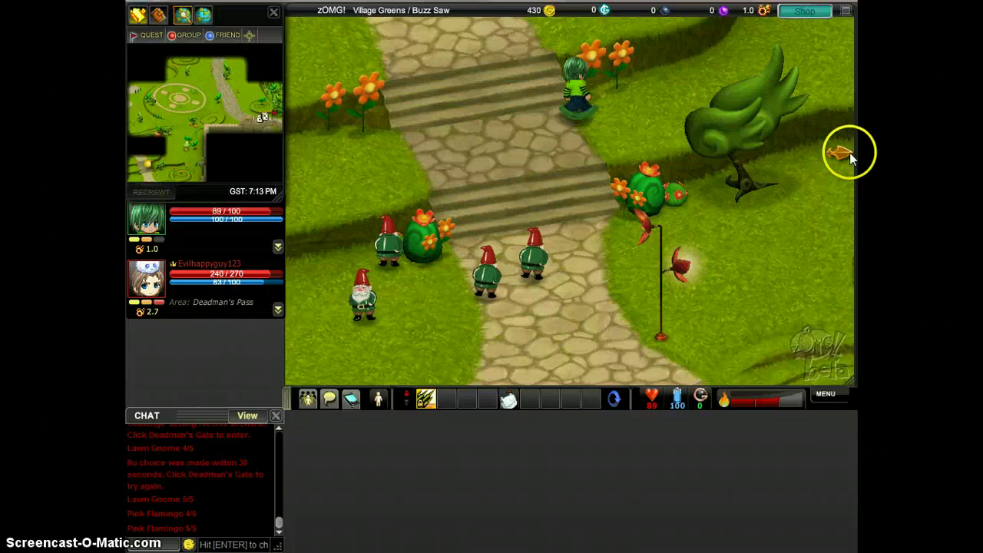
{"action": "left_click", "coordinate": [765, 122]}
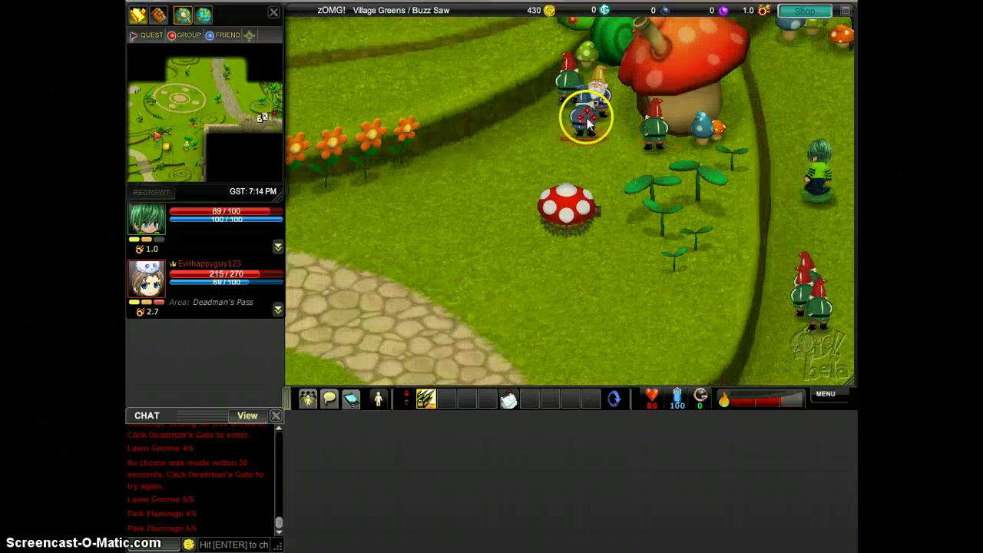
{"action": "left_click", "coordinate": [829, 136]}
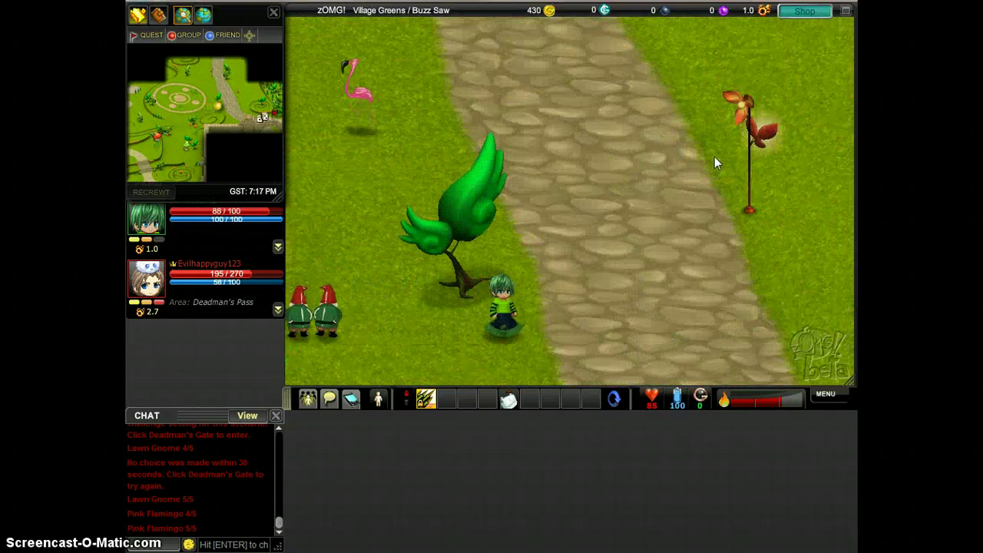
Follow the path through the topiary garden to Commander Leon by the stone wall
{"action": "left_click", "coordinate": [380, 229]}
{"action": "left_click", "coordinate": [235, 272]}
{"action": "left_click", "coordinate": [348, 197]}
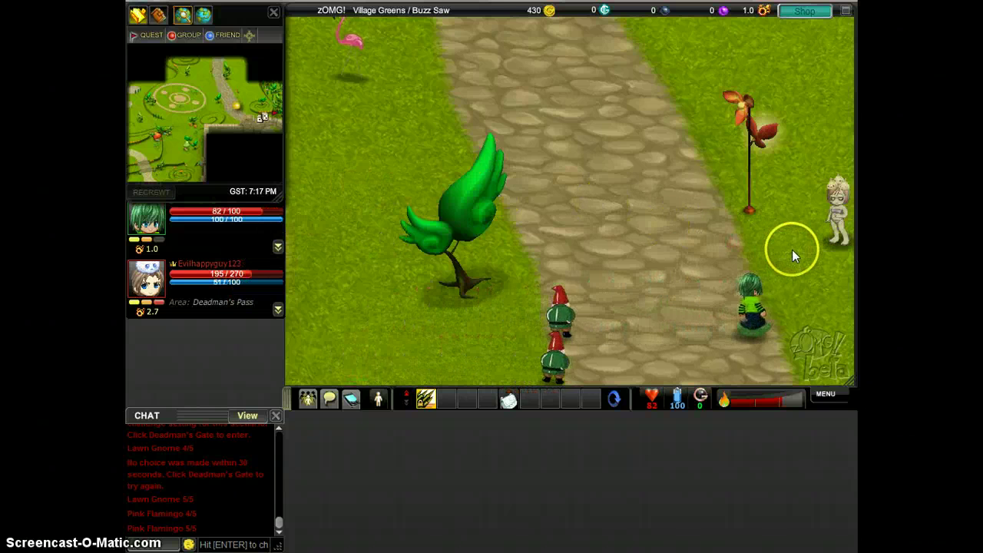
{"action": "left_click", "coordinate": [773, 202]}
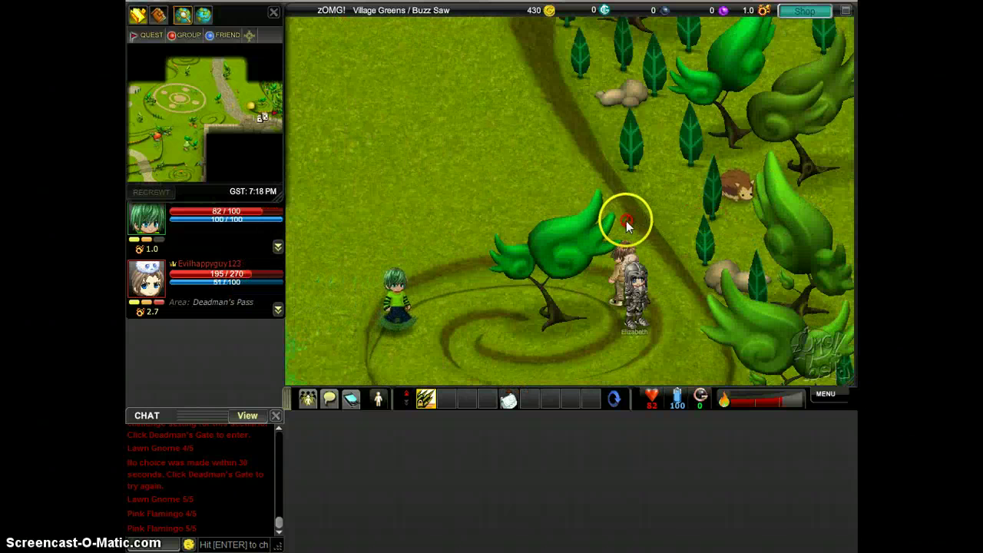
{"action": "left_click", "coordinate": [629, 303]}
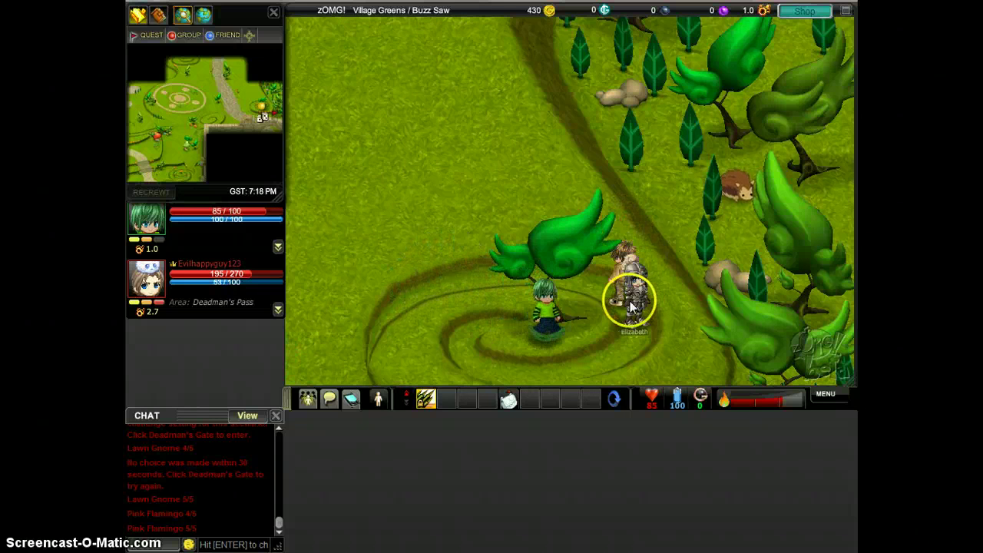
{"action": "left_click", "coordinate": [629, 301]}
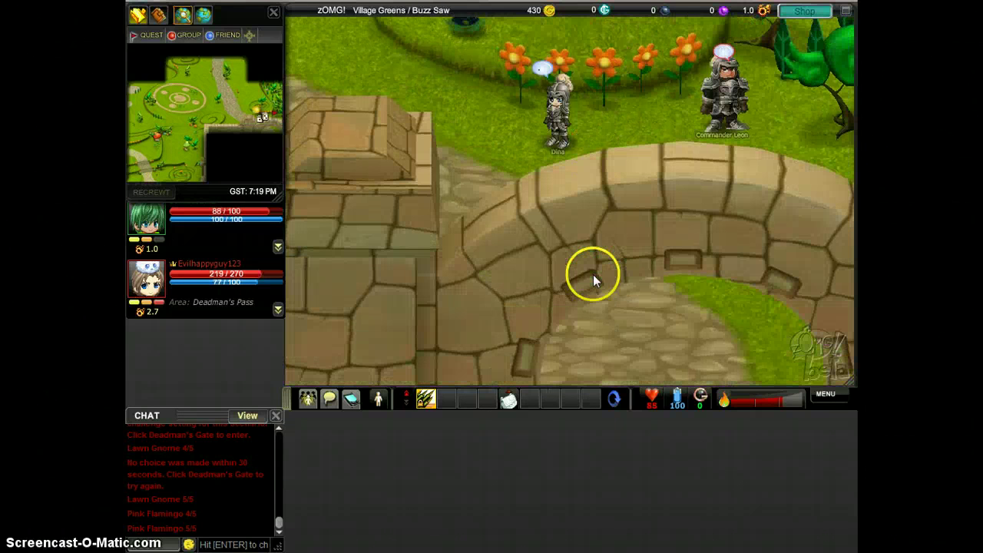
Talk to Commander Leon, receive the Charge Orbs, and agree to see Elizabeth
{"action": "left_click", "coordinate": [691, 100]}
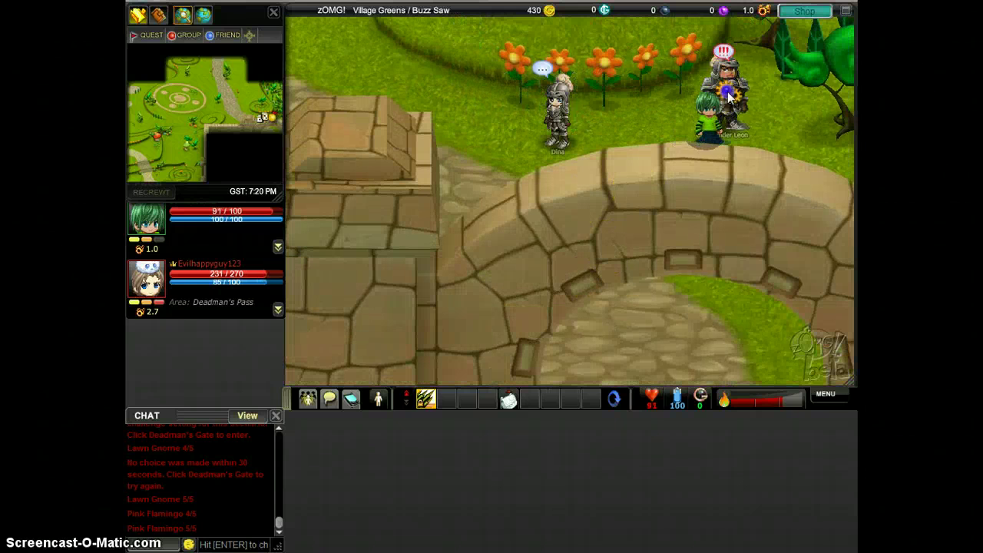
{"action": "left_click", "coordinate": [708, 167]}
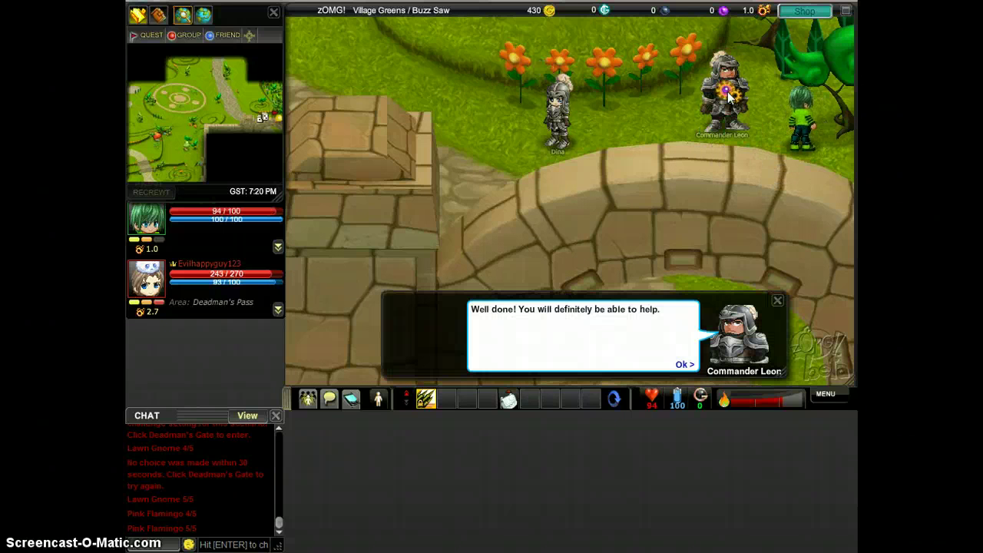
{"action": "left_click", "coordinate": [691, 367]}
{"action": "left_click", "coordinate": [691, 365]}
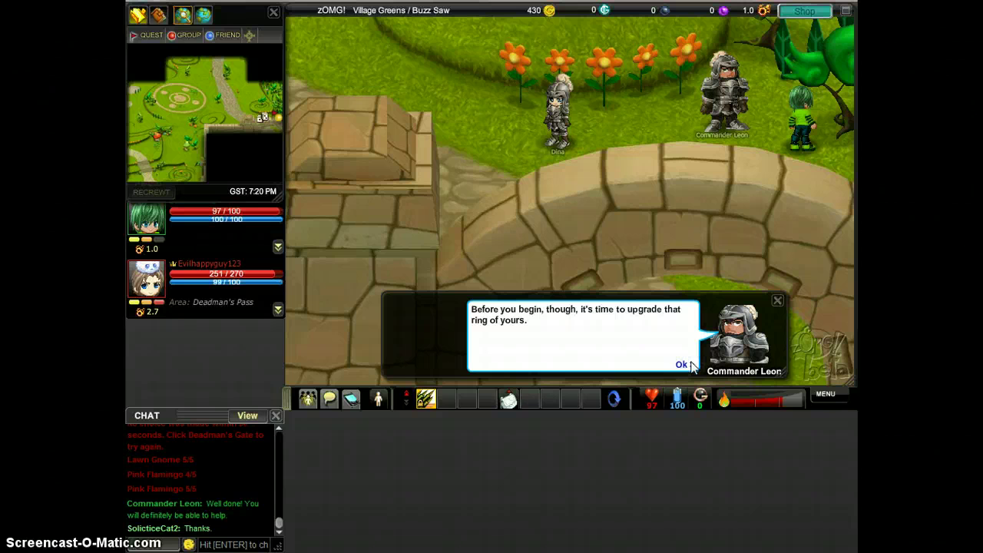
{"action": "left_click", "coordinate": [691, 366]}
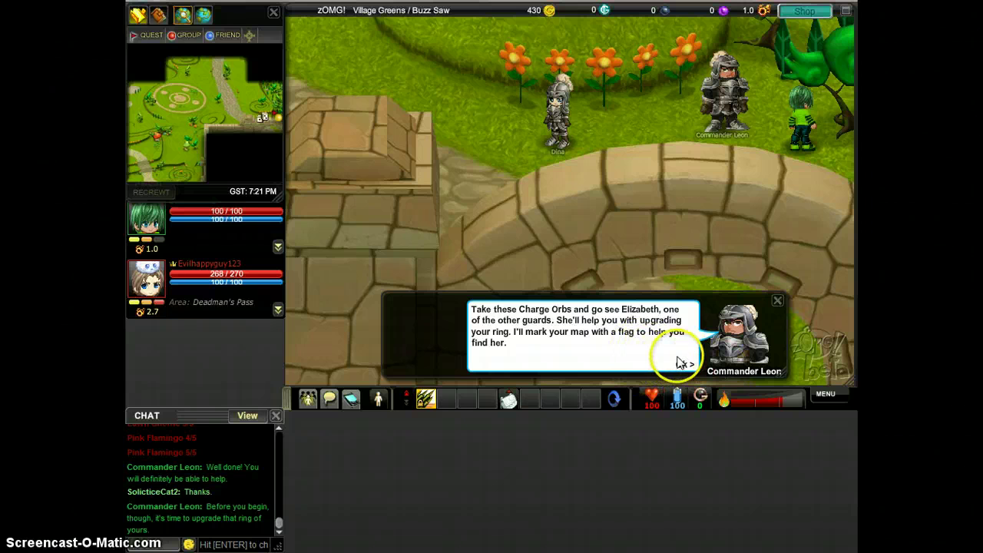
{"action": "left_click", "coordinate": [684, 365]}
{"action": "left_click", "coordinate": [684, 365]}
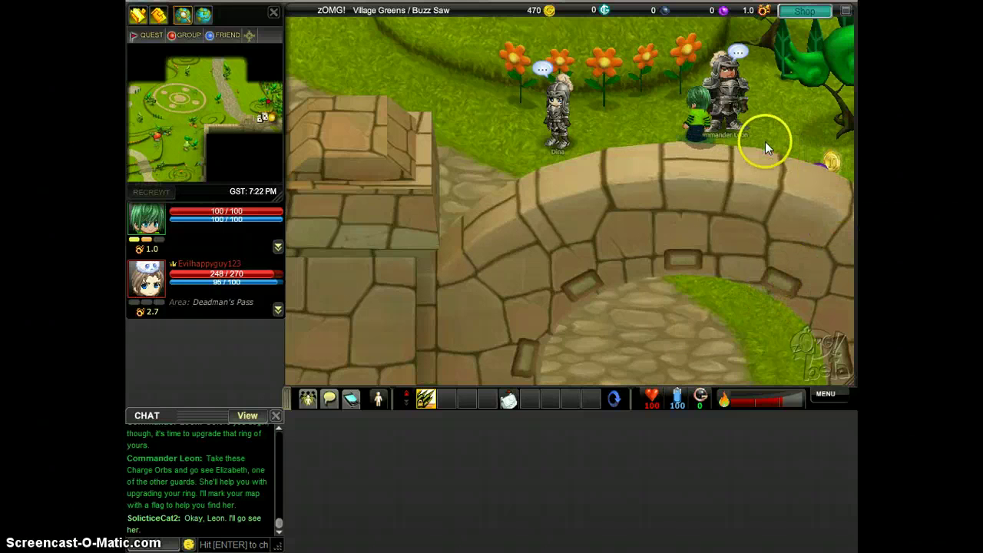
Greet Dina, dismiss her reply choices, and walk on to Elizabeth
{"action": "left_click", "coordinate": [562, 131]}
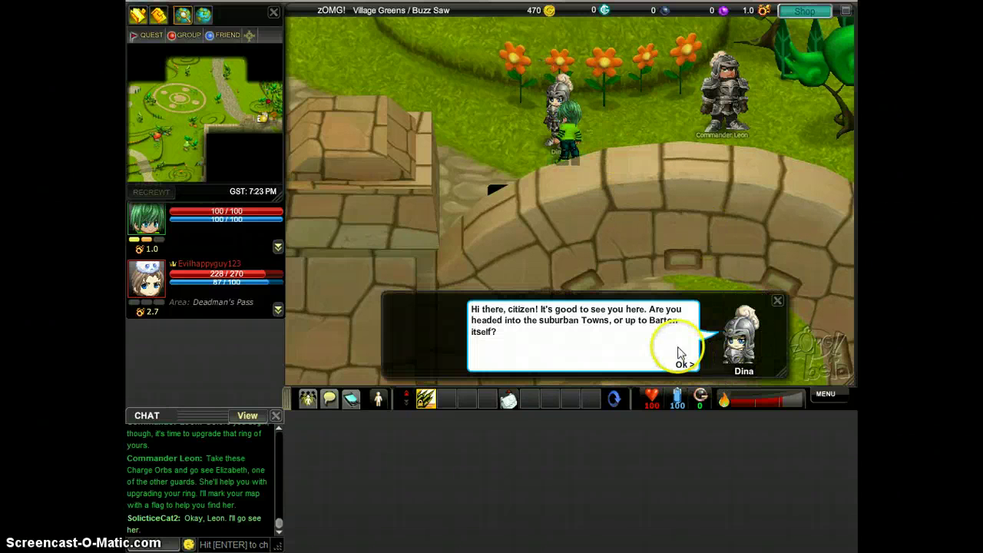
{"action": "left_click", "coordinate": [684, 362]}
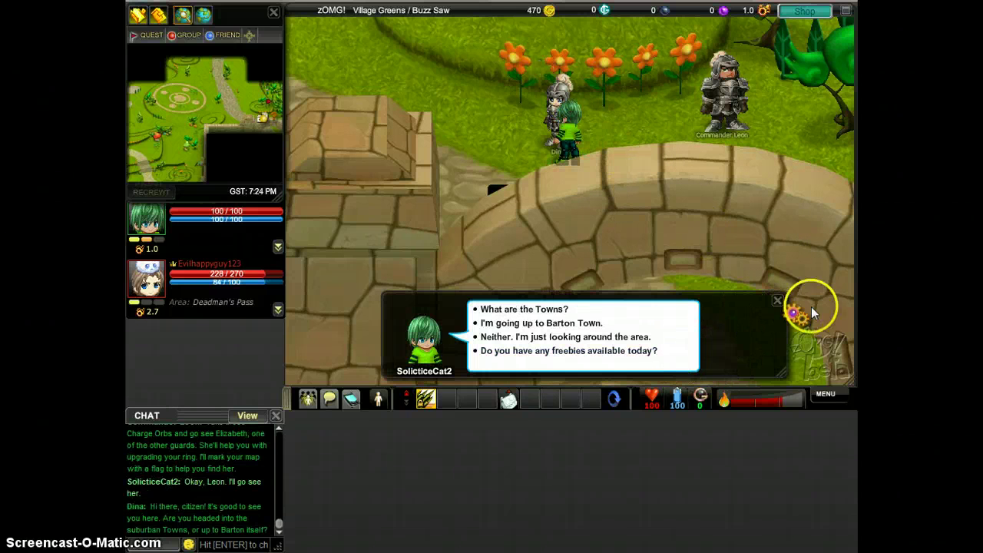
{"action": "left_click", "coordinate": [777, 299]}
{"action": "left_click", "coordinate": [705, 268]}
{"action": "left_click", "coordinate": [614, 203]}
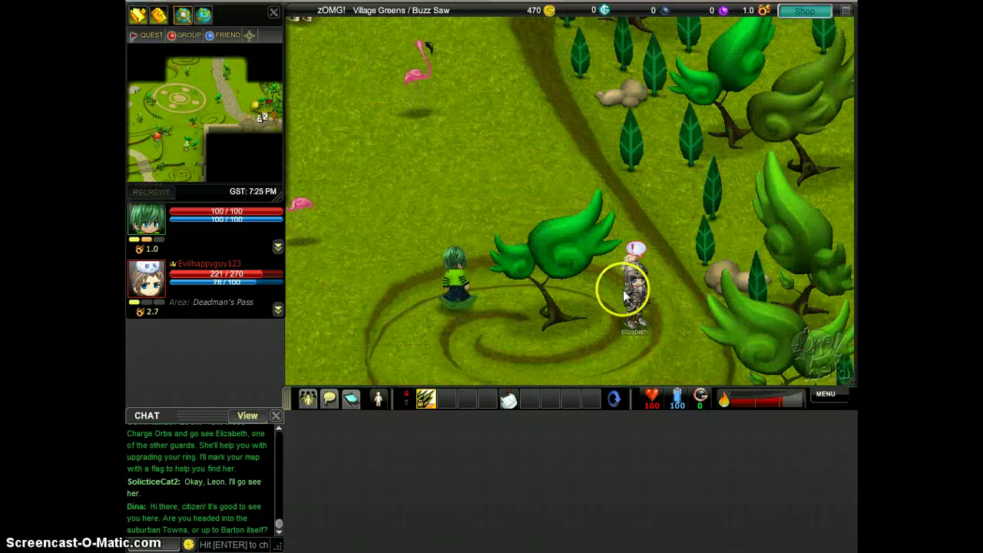
Tell Elizabeth that Leon sent you, and hear her Null Crystal instructions until she gives Charge Orbs
{"action": "left_click", "coordinate": [612, 196]}
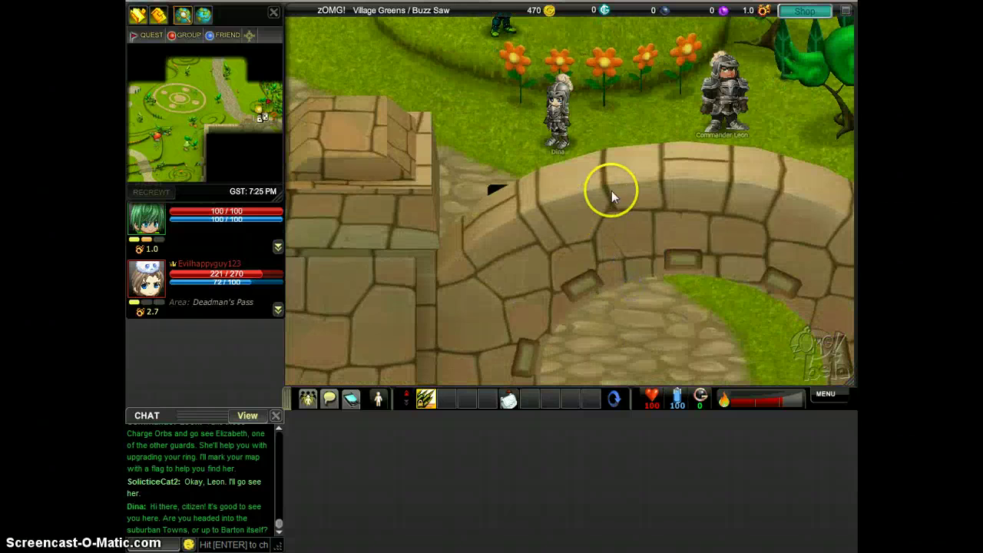
{"action": "left_click", "coordinate": [640, 286]}
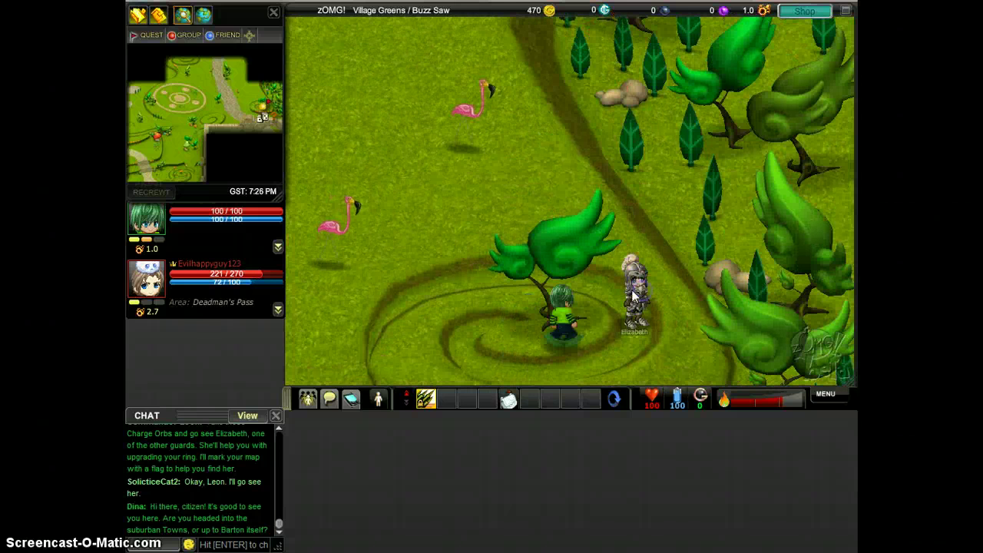
{"action": "left_click", "coordinate": [641, 281]}
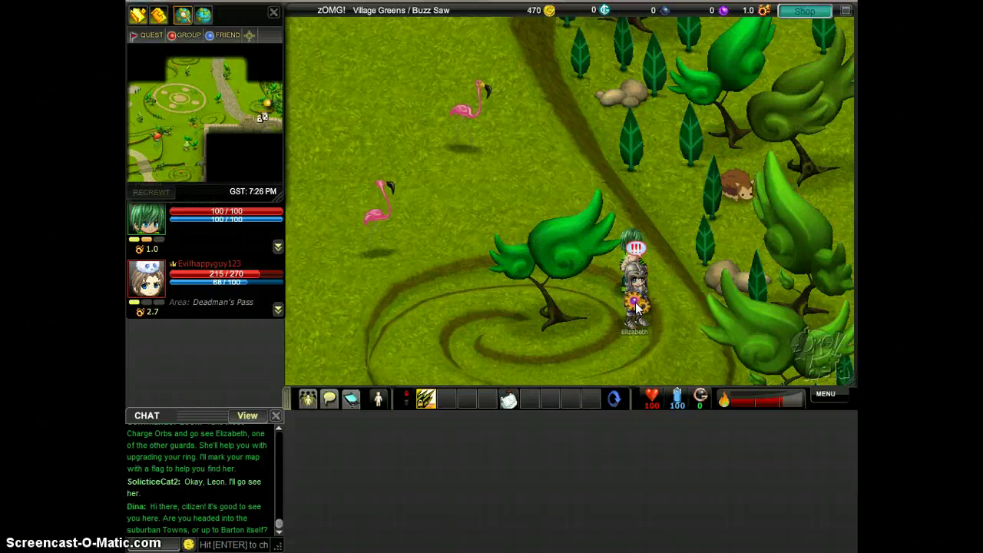
{"action": "left_click", "coordinate": [684, 365]}
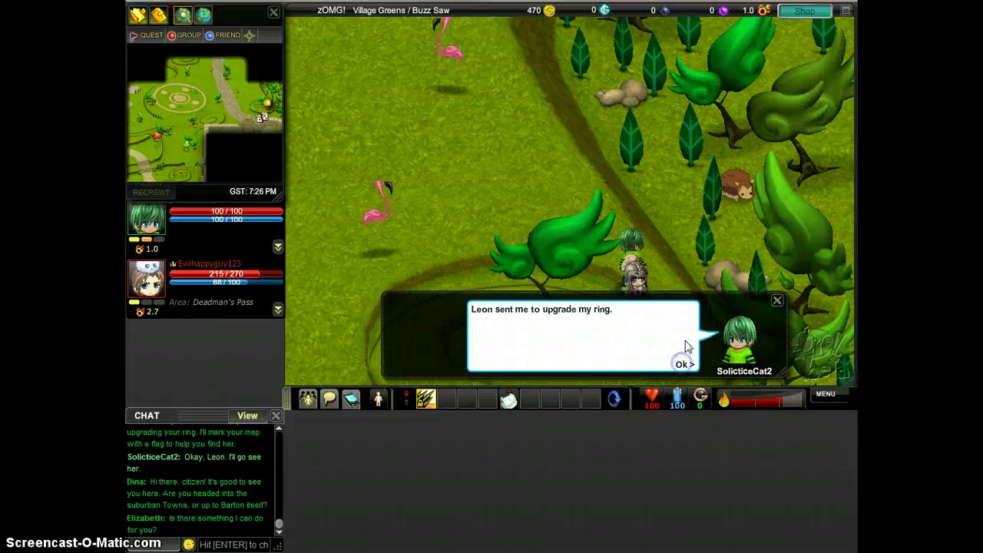
{"action": "left_click", "coordinate": [683, 365]}
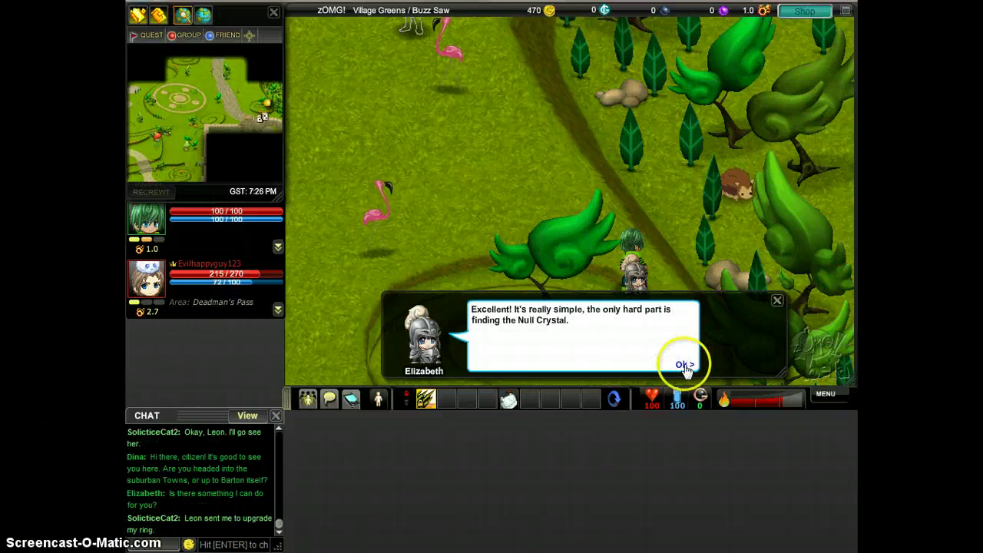
{"action": "left_click", "coordinate": [684, 365]}
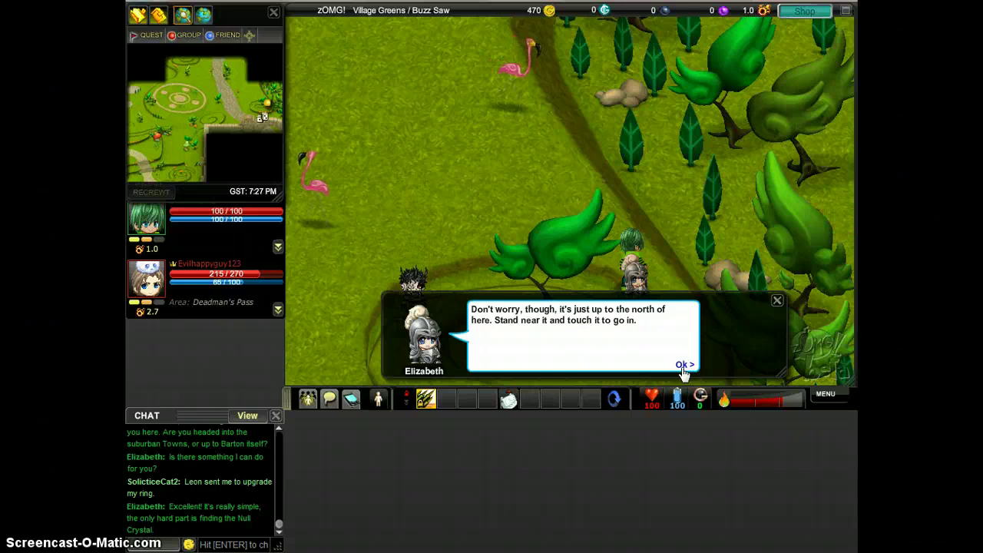
{"action": "left_click", "coordinate": [683, 365]}
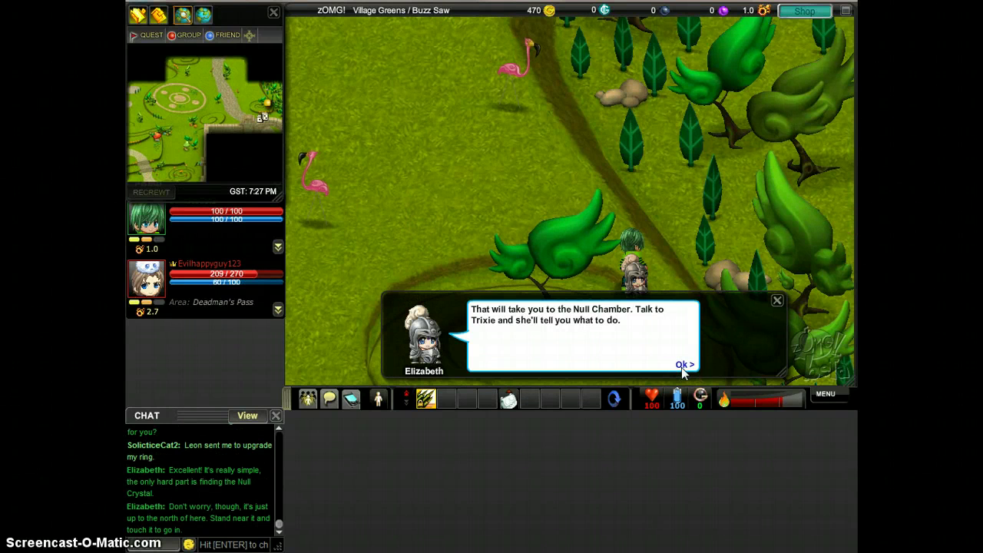
{"action": "left_click", "coordinate": [684, 365]}
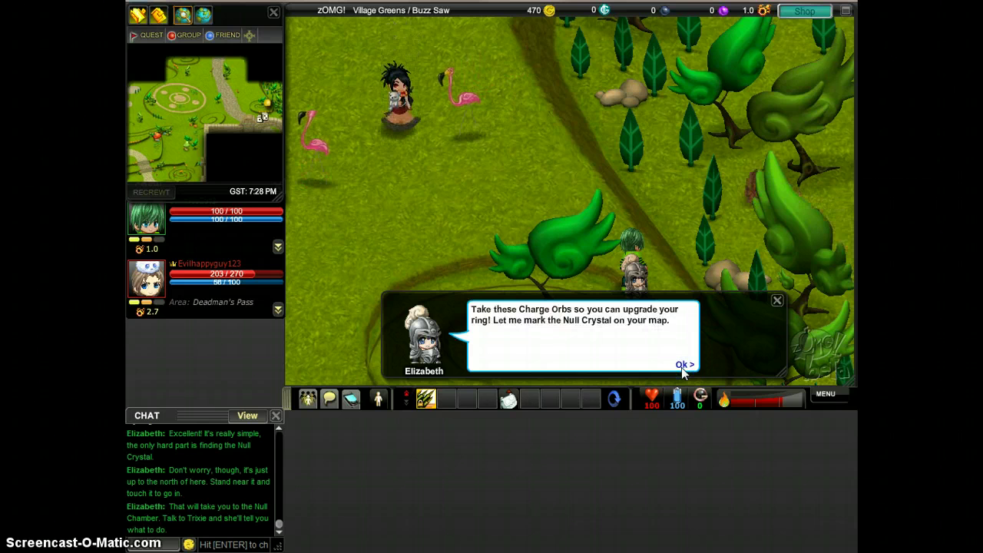
{"action": "left_click", "coordinate": [684, 365]}
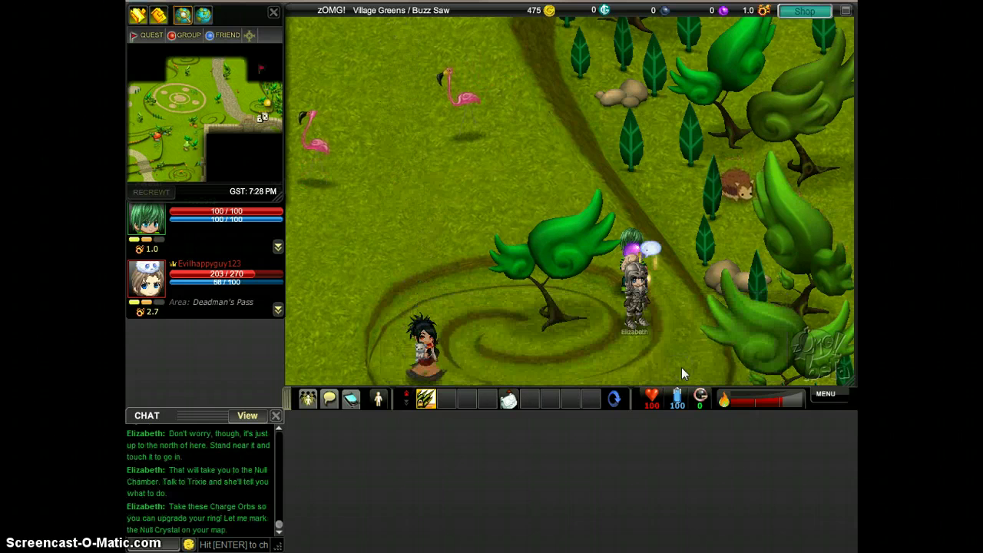
Collect the Charge Orbs, walk north to the flagged Null Crystal, and enter it
{"action": "left_click", "coordinate": [653, 307]}
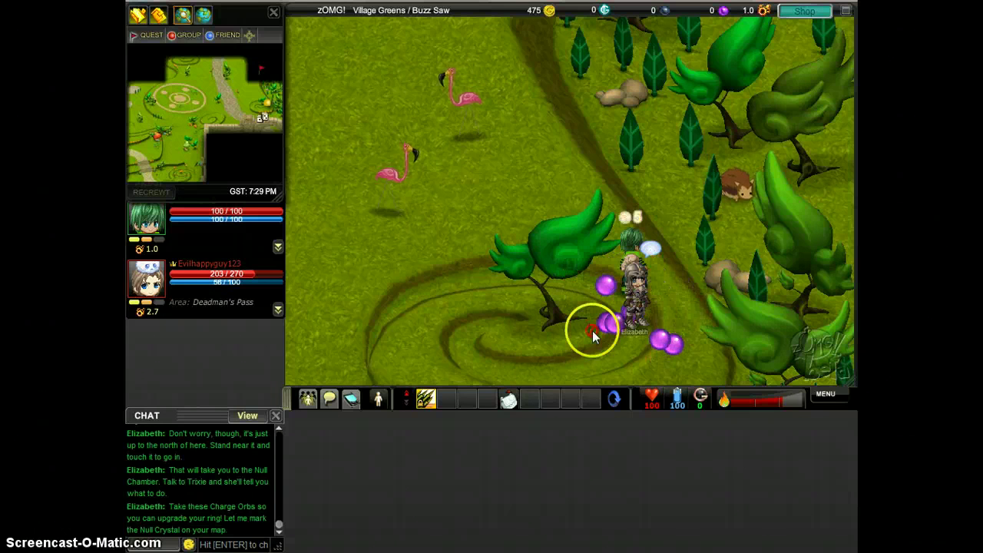
{"action": "left_click", "coordinate": [215, 107]}
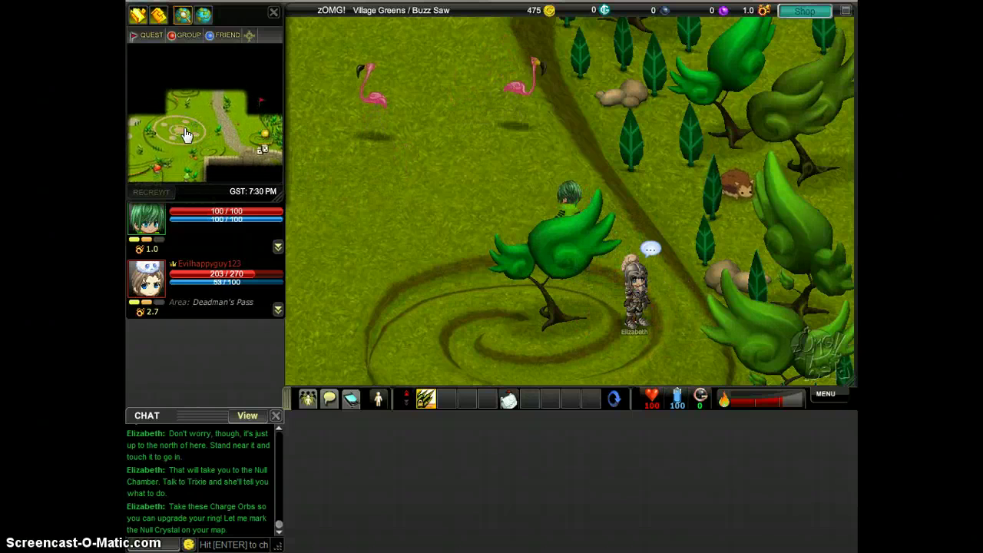
{"action": "left_click", "coordinate": [368, 114]}
{"action": "left_click", "coordinate": [430, 130]}
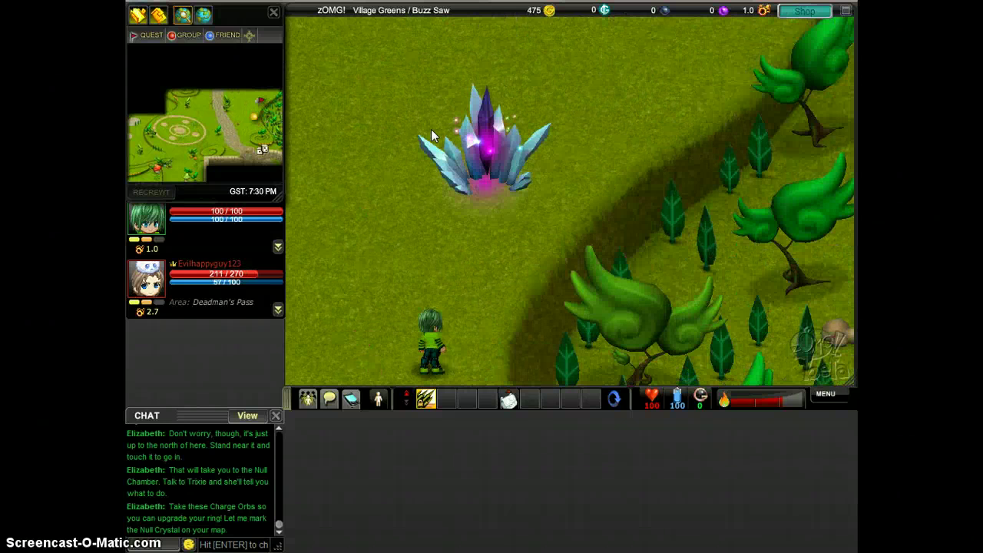
{"action": "left_click", "coordinate": [487, 163]}
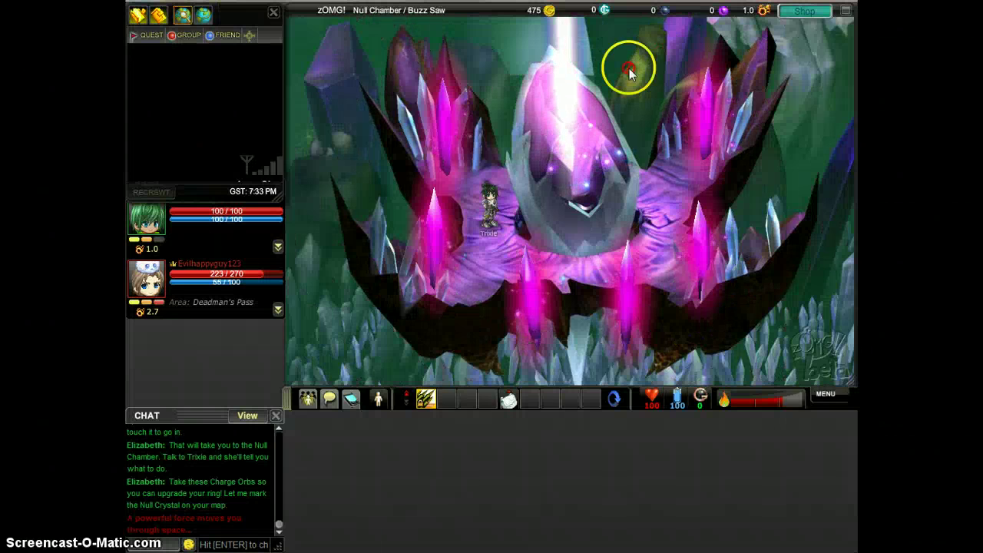
Hear Trixie explain upgrading rings through the inventory and her request to reach Level 2
{"action": "left_click", "coordinate": [491, 198]}
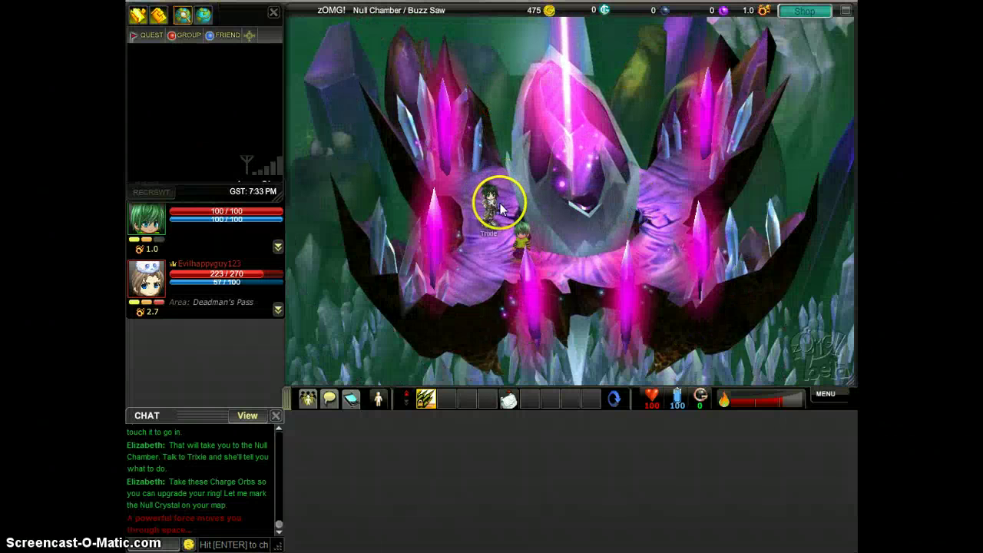
{"action": "left_click", "coordinate": [683, 361]}
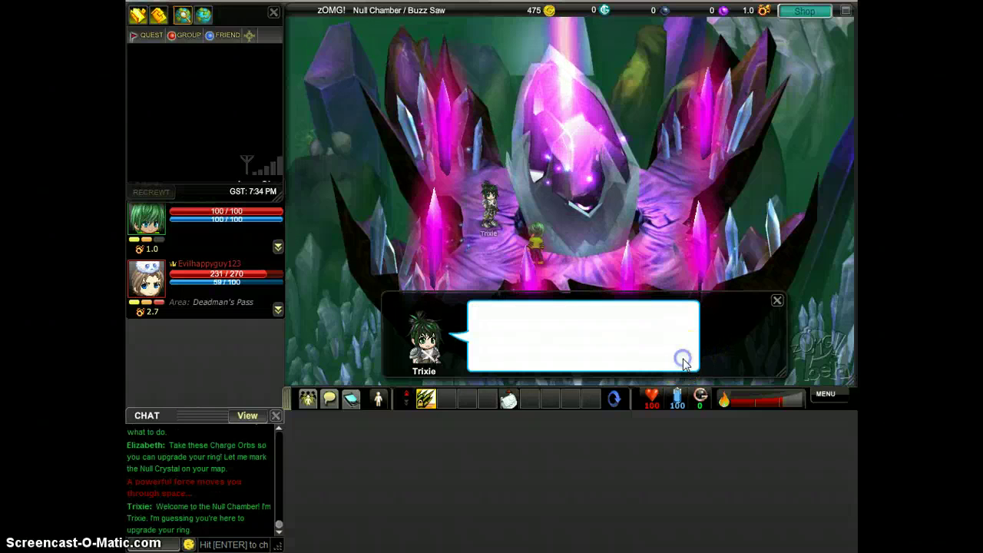
{"action": "left_click", "coordinate": [679, 360]}
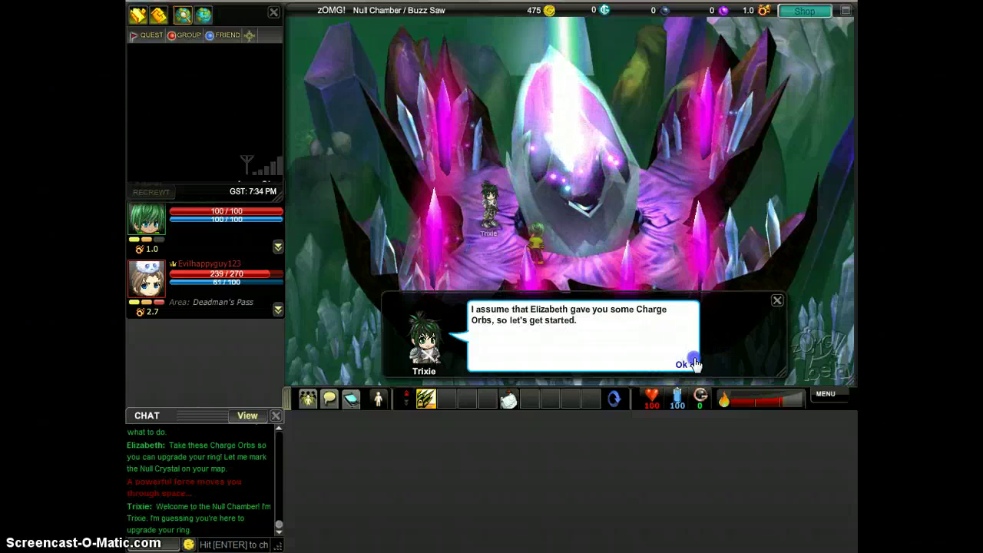
{"action": "left_click", "coordinate": [691, 361]}
{"action": "left_click", "coordinate": [684, 365]}
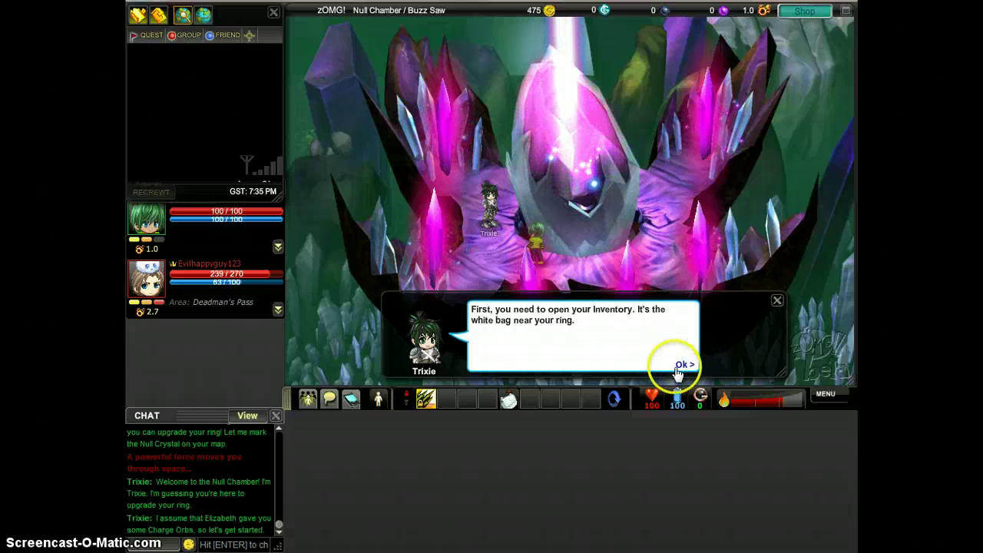
{"action": "left_click", "coordinate": [685, 366]}
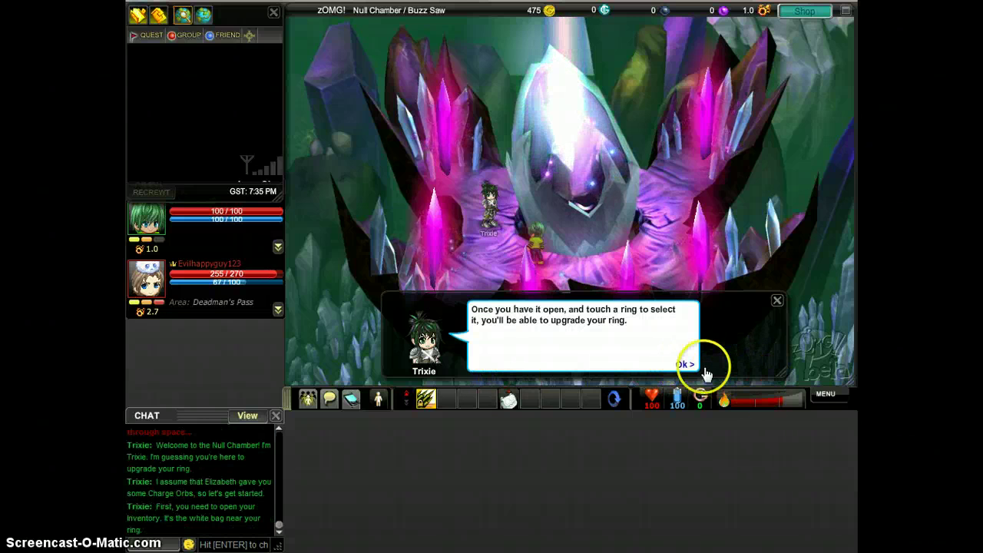
{"action": "left_click", "coordinate": [673, 364]}
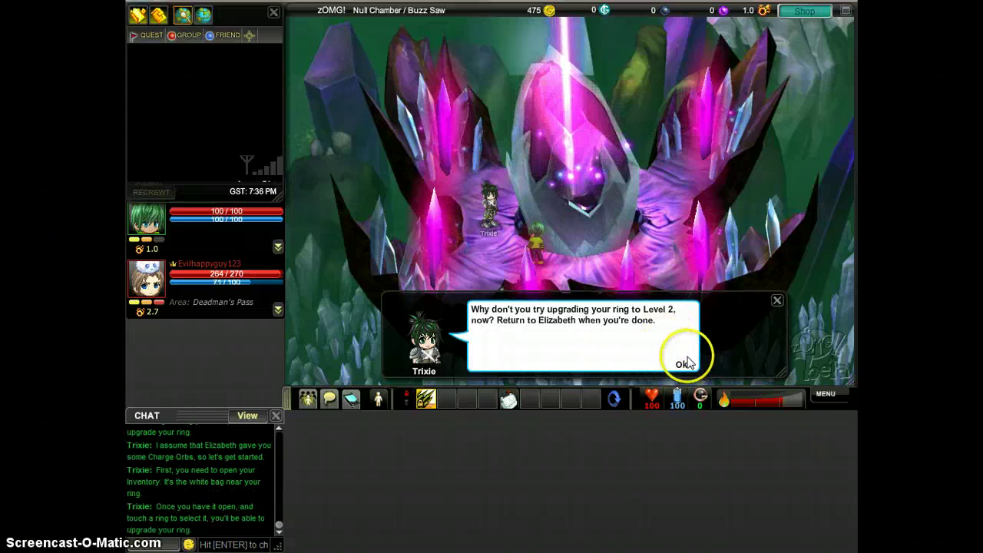
{"action": "left_click", "coordinate": [680, 365]}
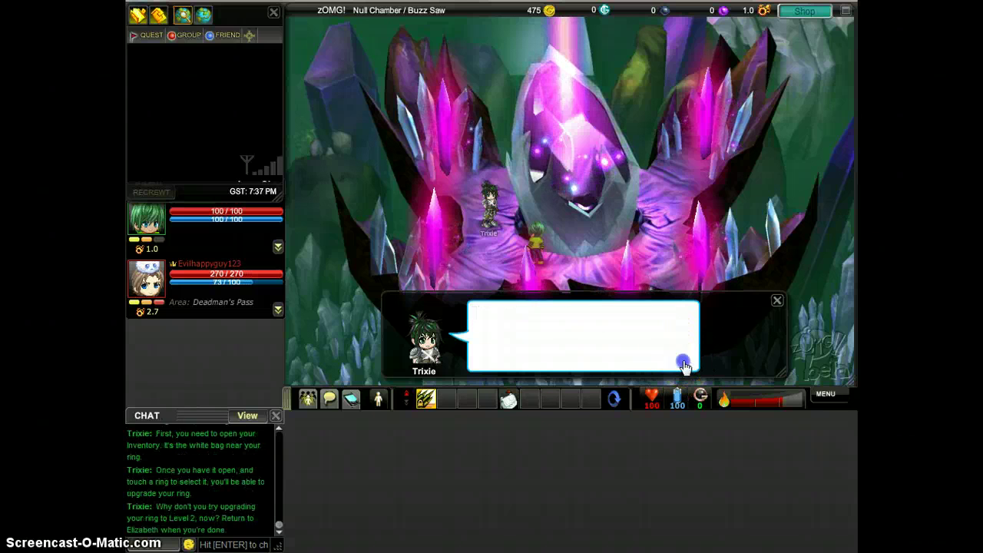
{"action": "left_click", "coordinate": [680, 363]}
Open the ring inventory, close it with R, and reopen it
{"action": "left_click", "coordinate": [509, 396]}
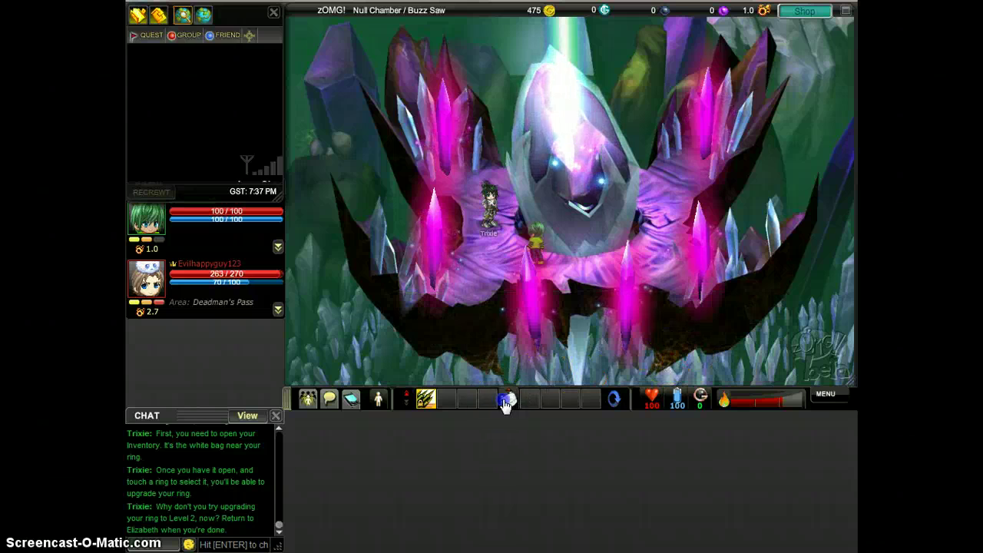
{"action": "left_click", "coordinate": [505, 403]}
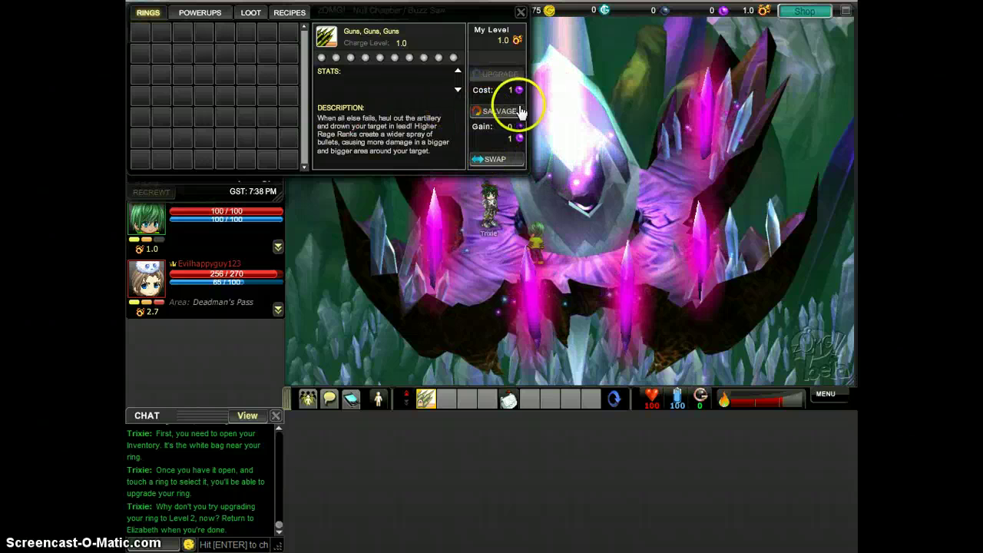
{"action": "left_click", "coordinate": [636, 343]}
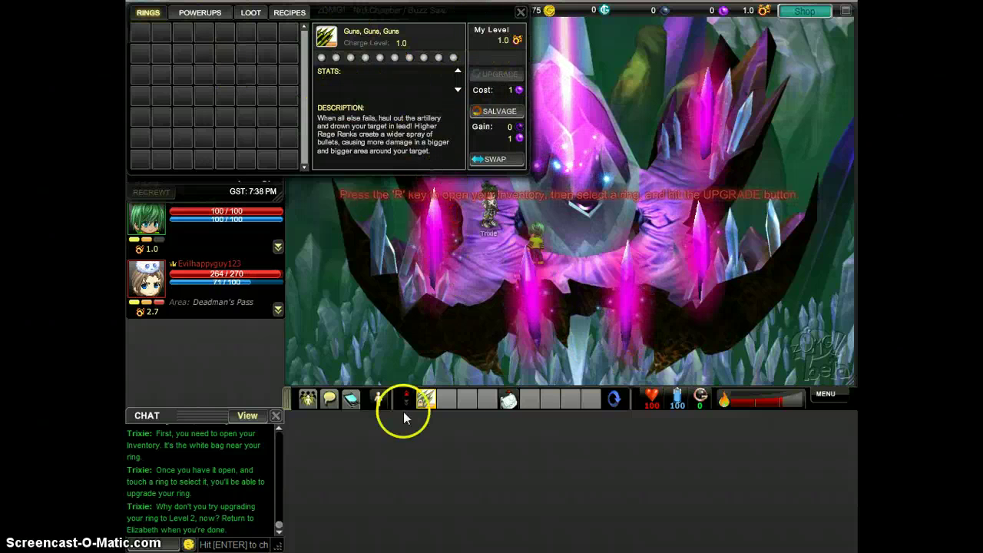
{"action": "key", "text": "r"}
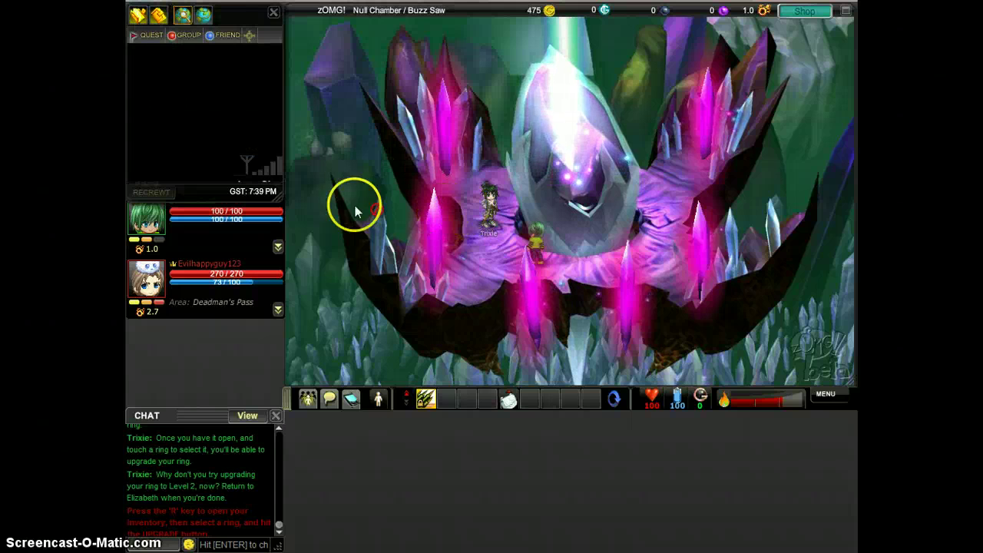
{"action": "left_click", "coordinate": [520, 407]}
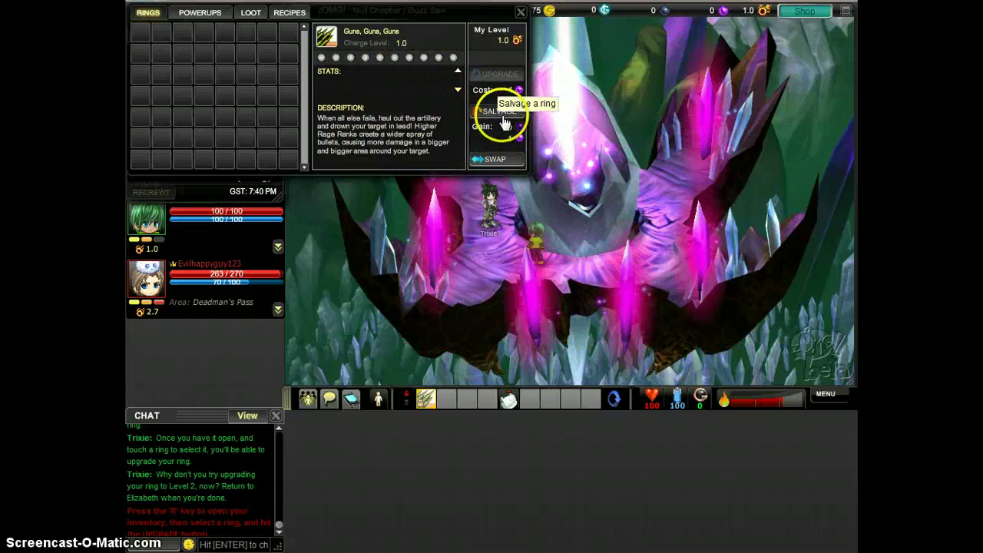
Try and cancel the charge level swap, then upgrade Guns, Guns, Guns to charge level 1.4
{"action": "left_click", "coordinate": [507, 78]}
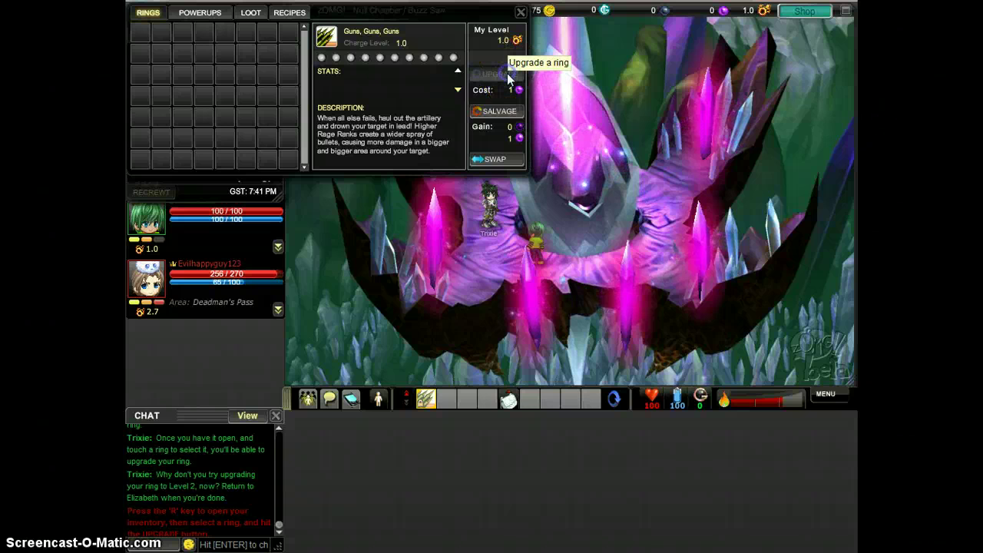
{"action": "left_click", "coordinate": [465, 90]}
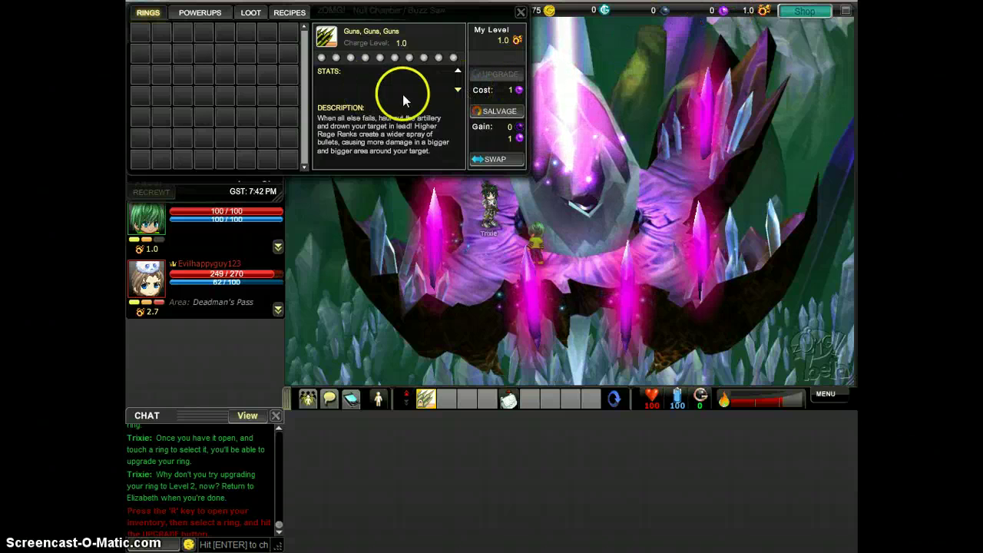
{"action": "left_click", "coordinate": [400, 264]}
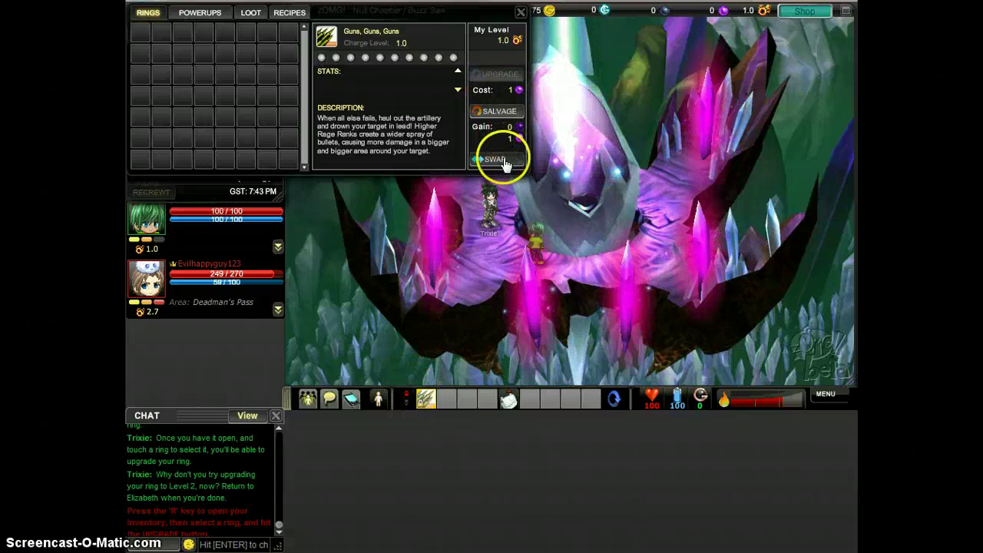
{"action": "mouse_move", "coordinate": [495, 159]}
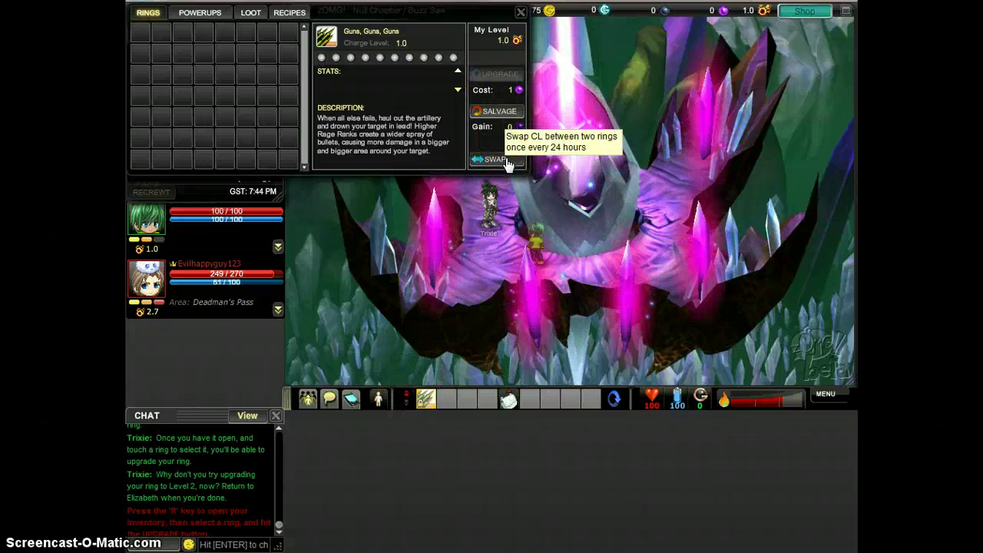
{"action": "left_click", "coordinate": [495, 159]}
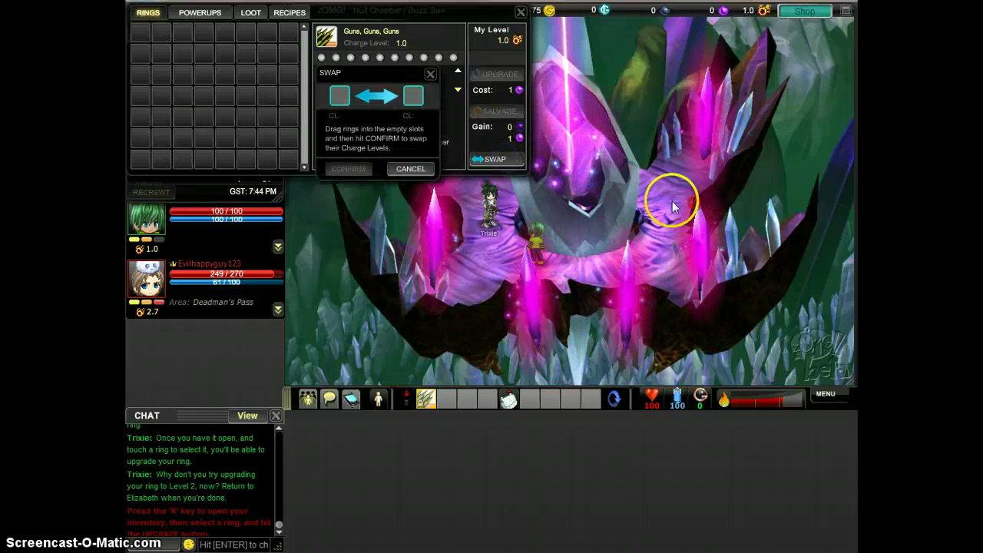
{"action": "left_click", "coordinate": [412, 169]}
{"action": "left_click", "coordinate": [499, 75]}
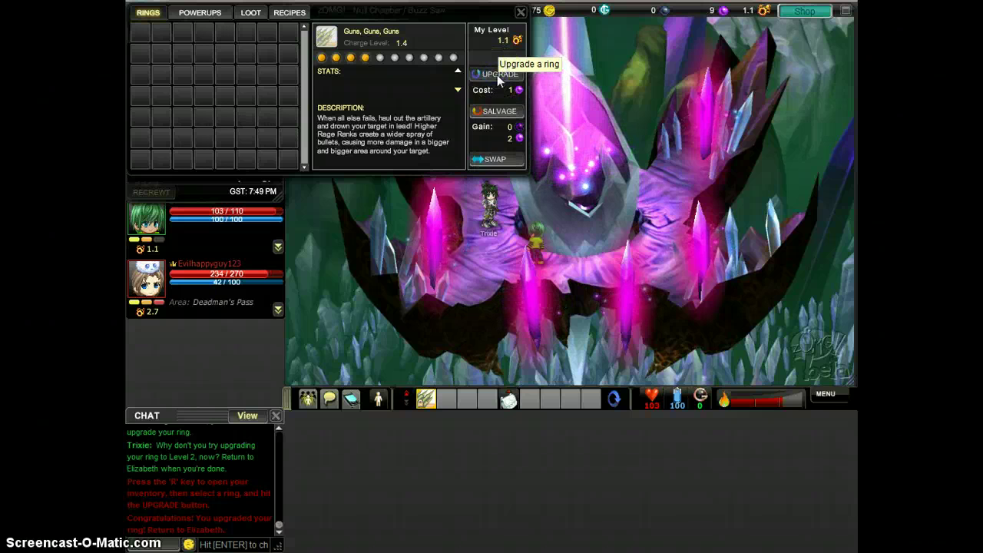
Upgrade the Guns, Guns, Guns ring repeatedly until it reaches charge level 2.0
{"action": "left_click", "coordinate": [497, 75]}
{"action": "left_click", "coordinate": [496, 74]}
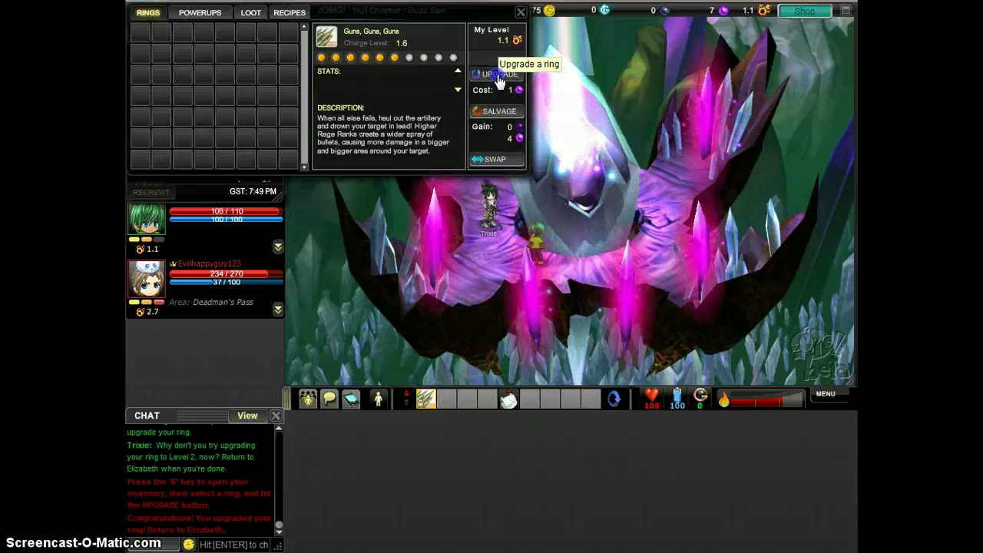
{"action": "left_click", "coordinate": [497, 75]}
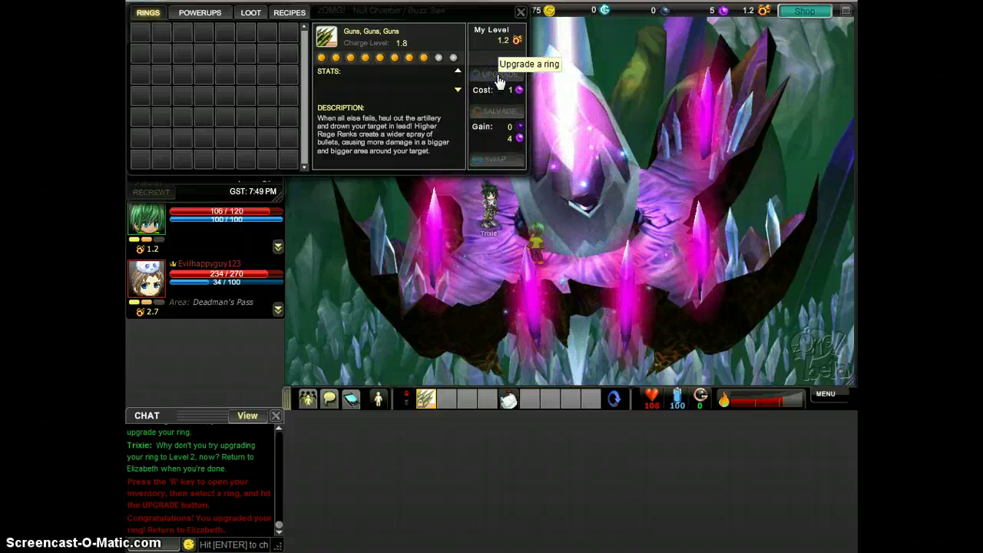
{"action": "left_click", "coordinate": [497, 74]}
{"action": "left_click", "coordinate": [497, 77]}
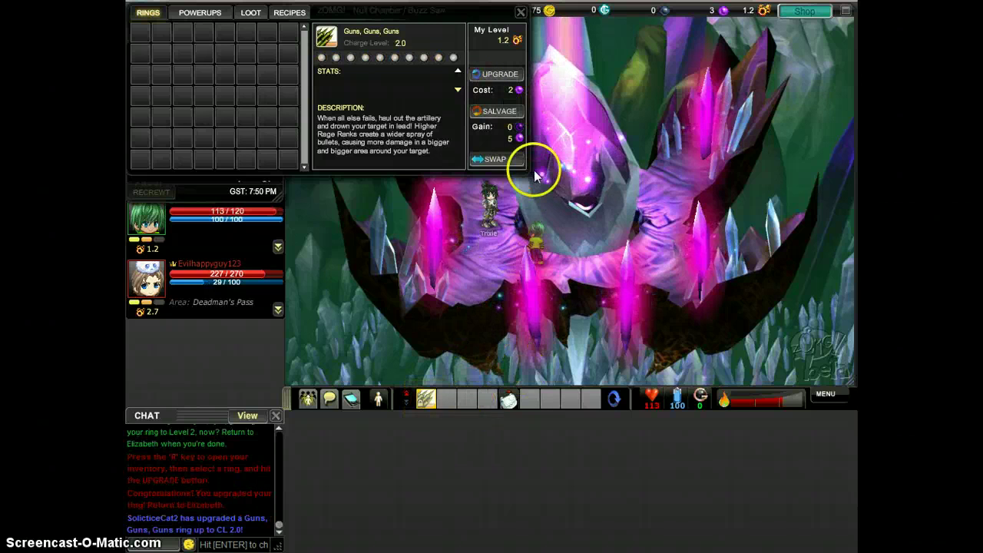
Close the ring inventory
{"action": "left_click", "coordinate": [607, 231]}
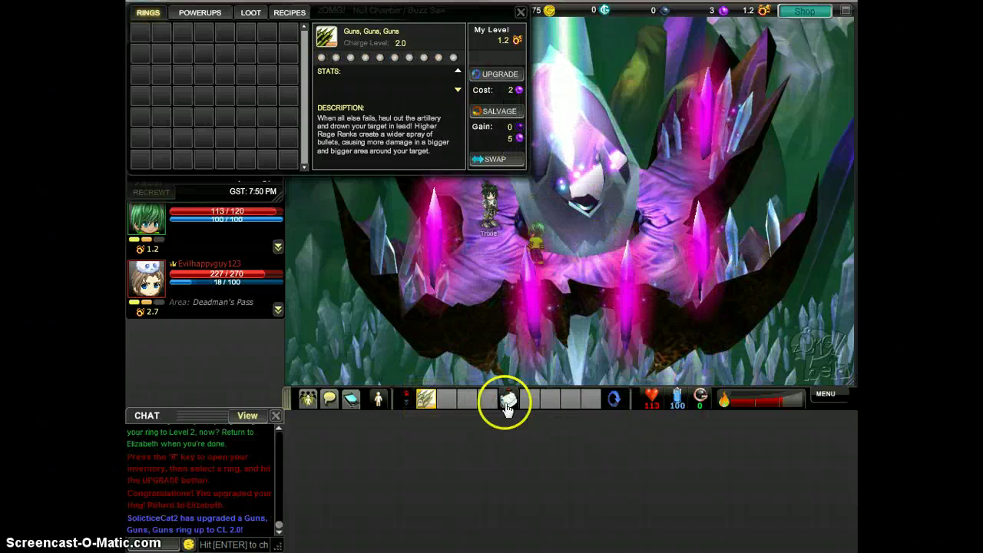
{"action": "key", "text": "r"}
{"action": "left_click", "coordinate": [602, 214]}
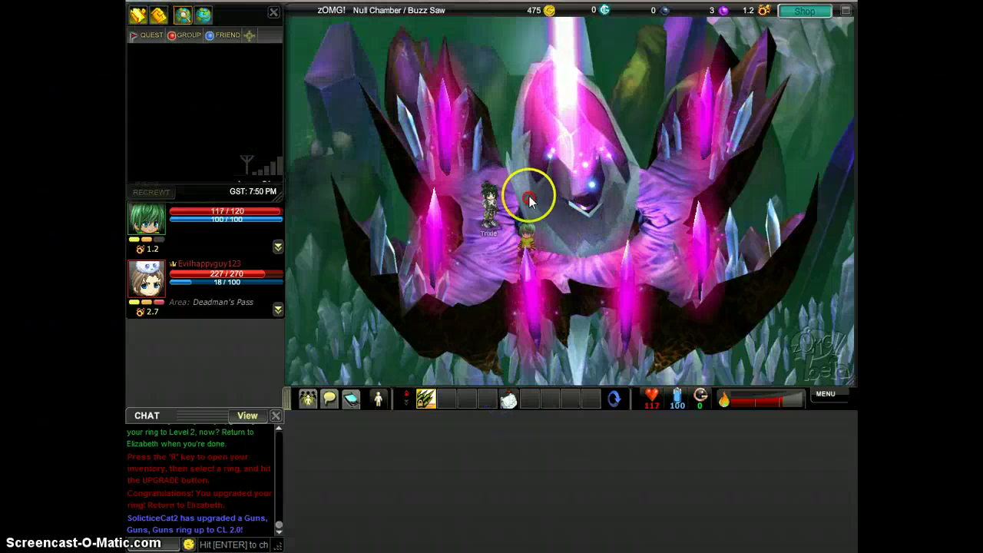
Exit the Null Chamber to Village Greens and show Elizabeth the upgraded ring
{"action": "left_click", "coordinate": [517, 227]}
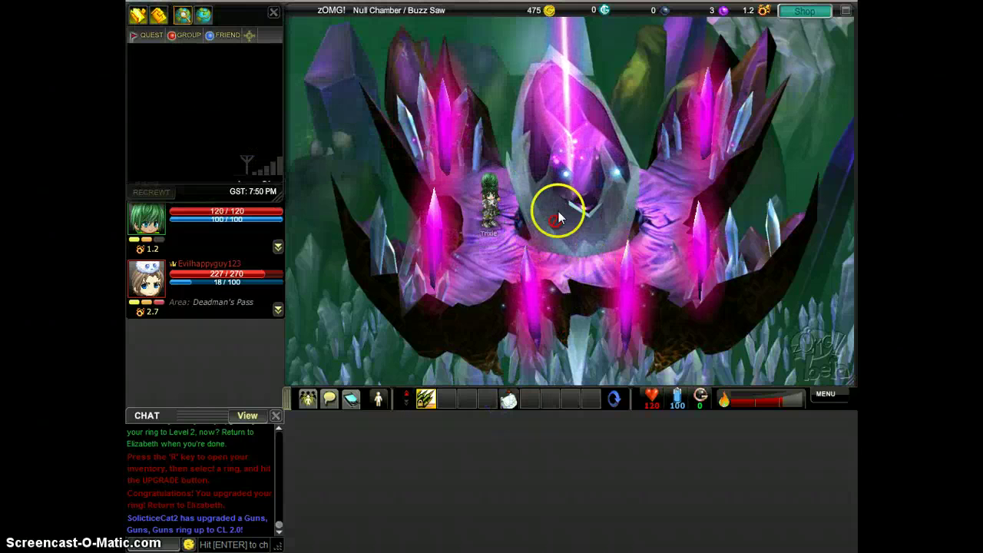
{"action": "left_click", "coordinate": [534, 284]}
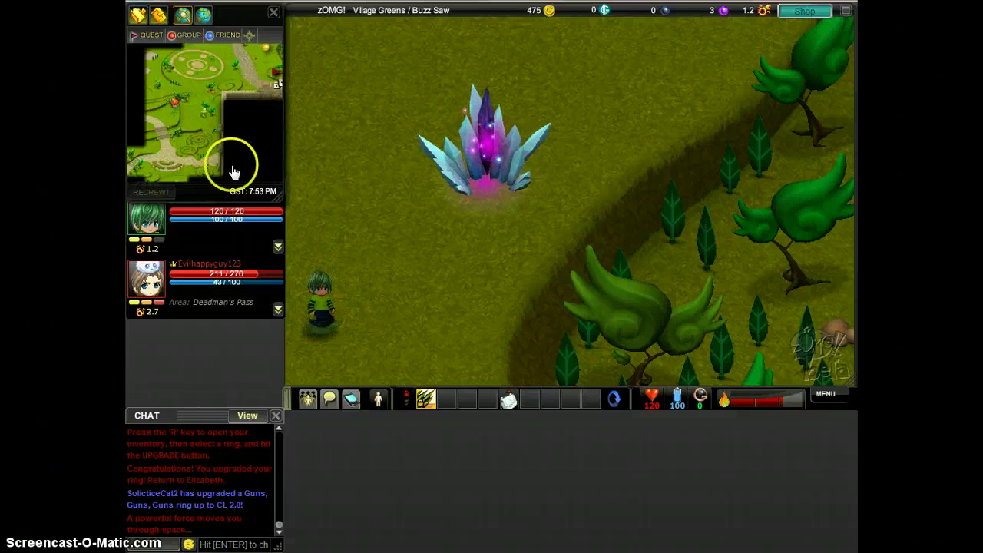
{"action": "left_click", "coordinate": [234, 130]}
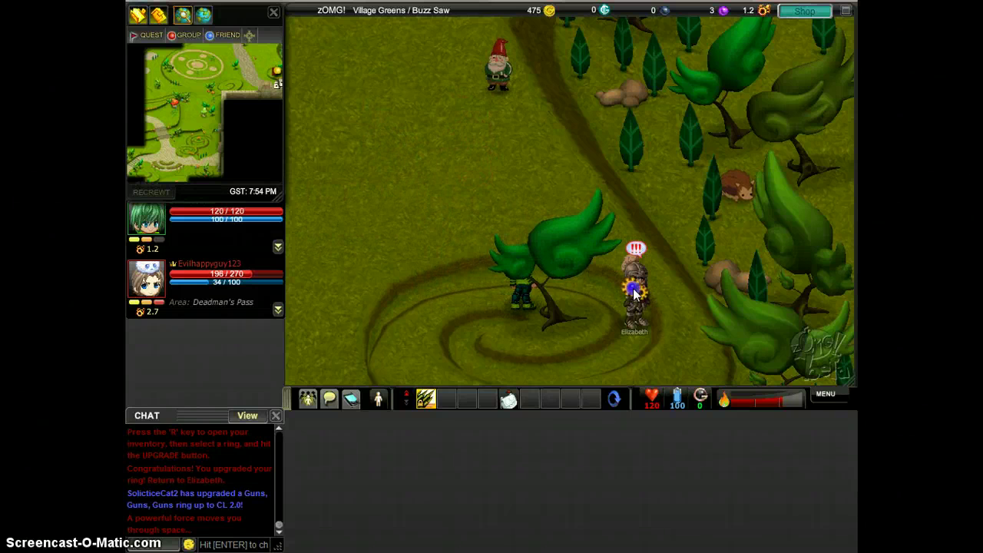
{"action": "left_click", "coordinate": [684, 360]}
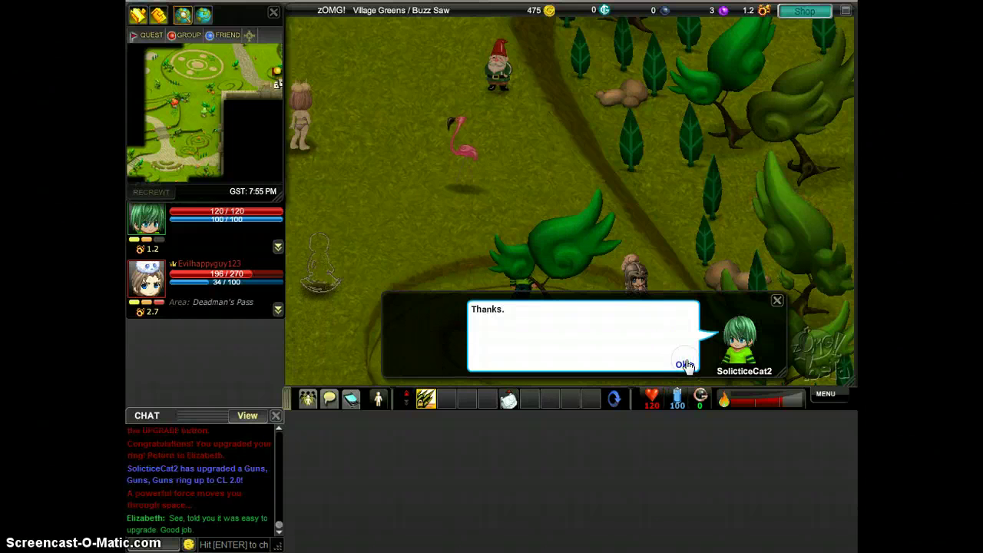
{"action": "left_click", "coordinate": [693, 362]}
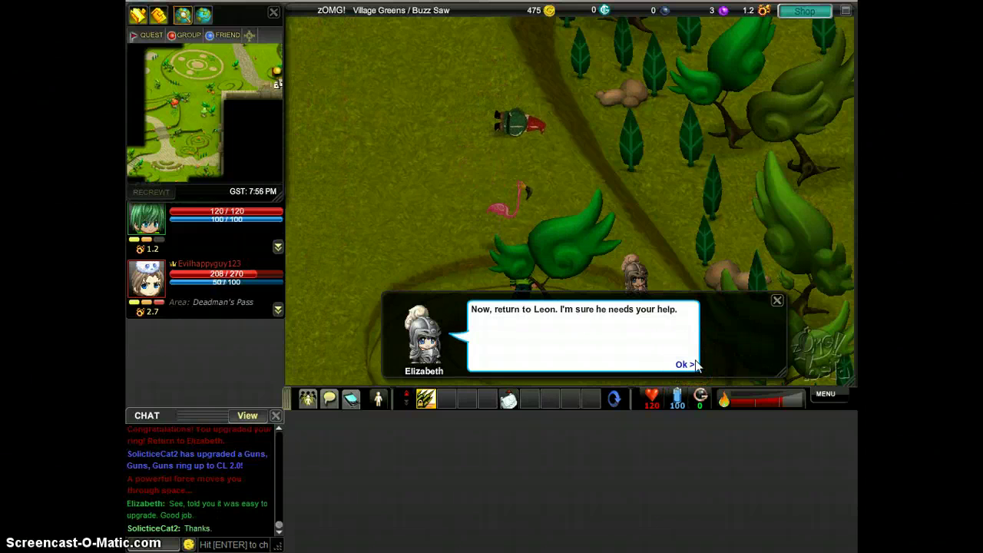
{"action": "left_click", "coordinate": [695, 364]}
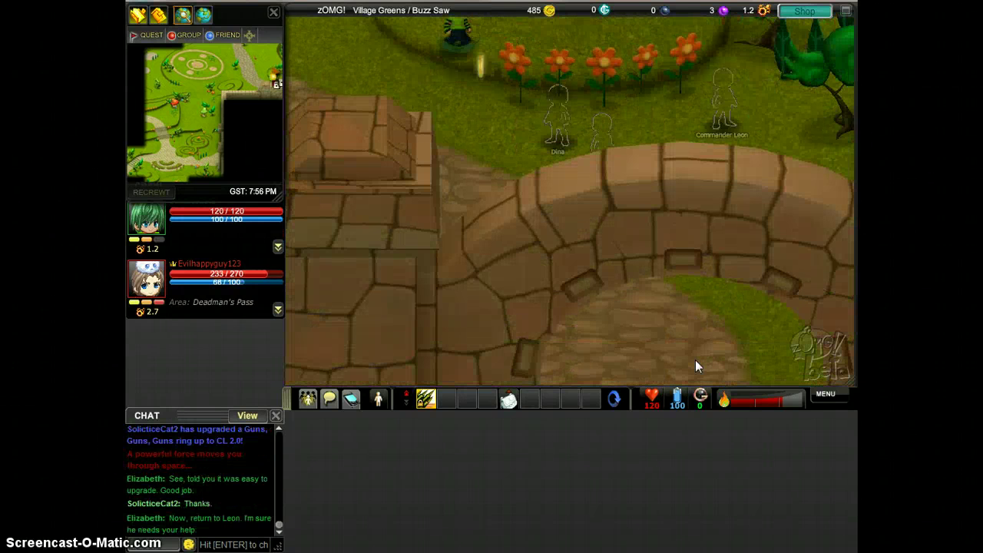
Answer Commander Leon's scouting briefing with 'Consider it done.' and walk west toward the camps
{"action": "left_click", "coordinate": [703, 221]}
{"action": "left_click", "coordinate": [413, 332]}
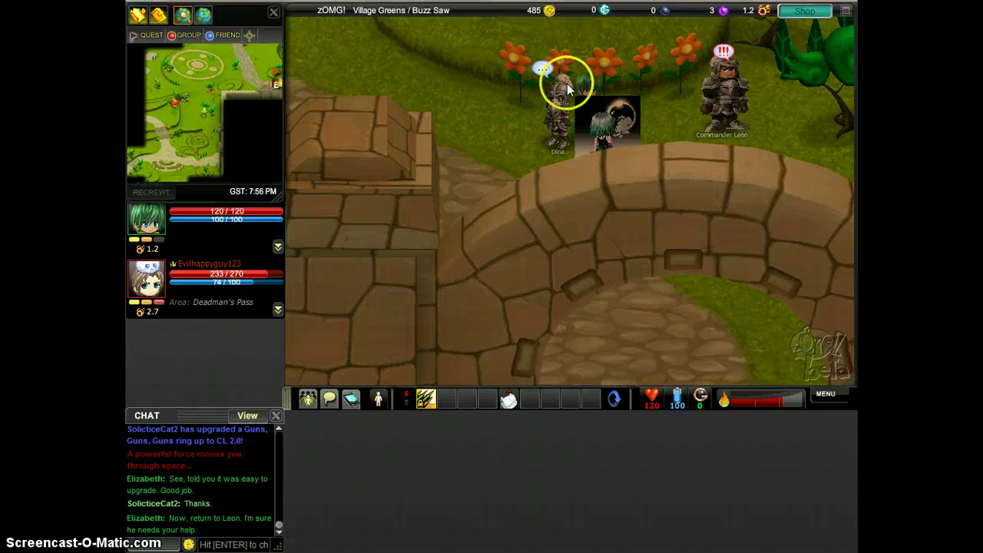
{"action": "left_click", "coordinate": [725, 100]}
{"action": "left_click", "coordinate": [736, 396]}
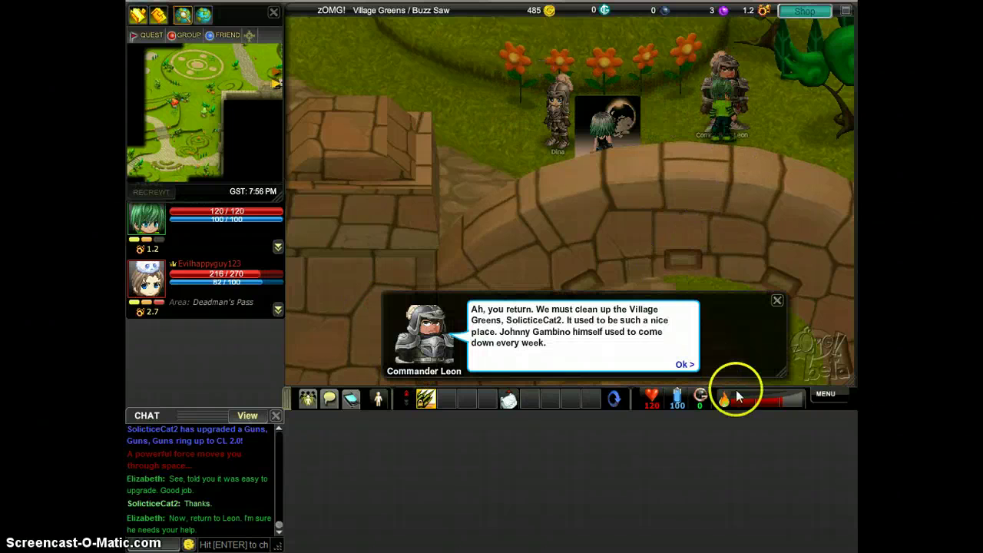
{"action": "left_click", "coordinate": [685, 365]}
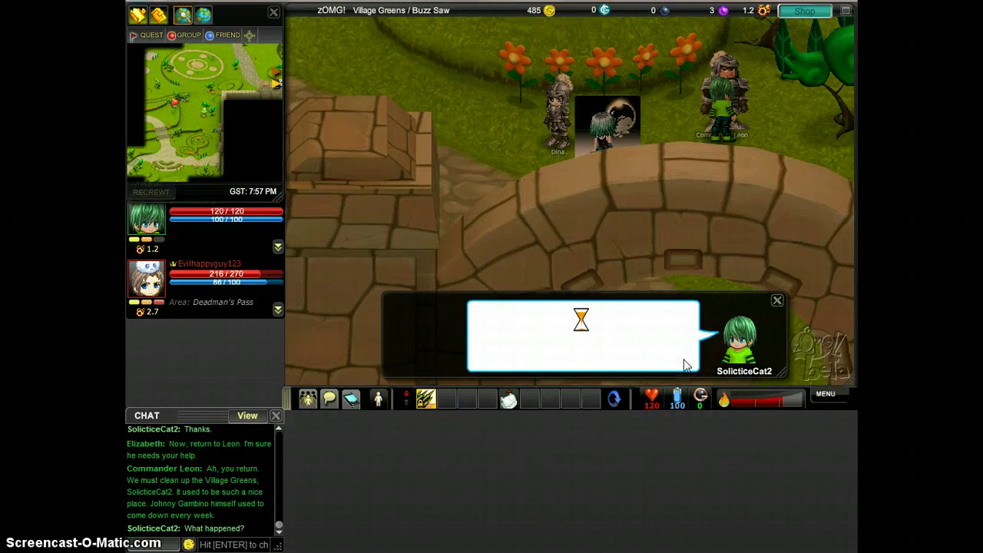
{"action": "left_click", "coordinate": [685, 366]}
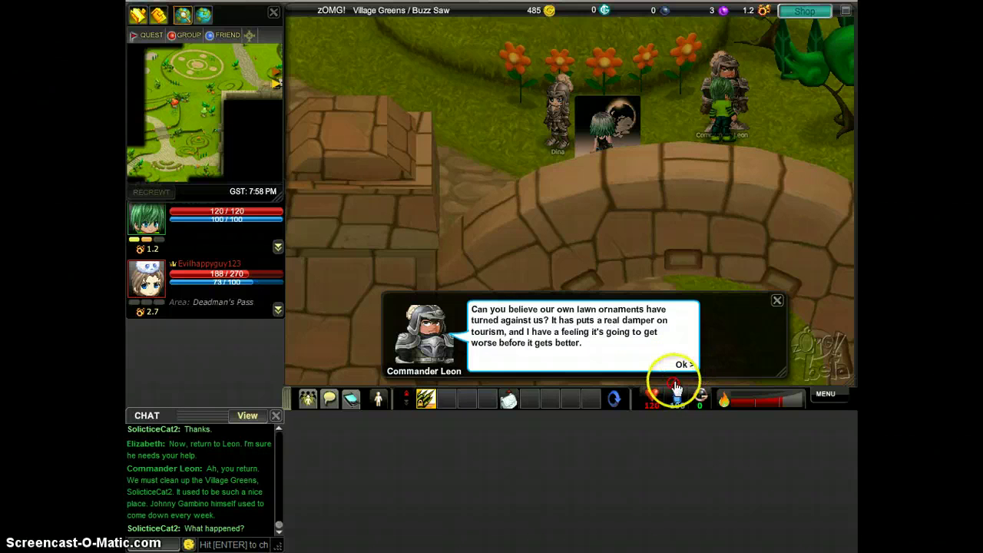
{"action": "left_click", "coordinate": [685, 365]}
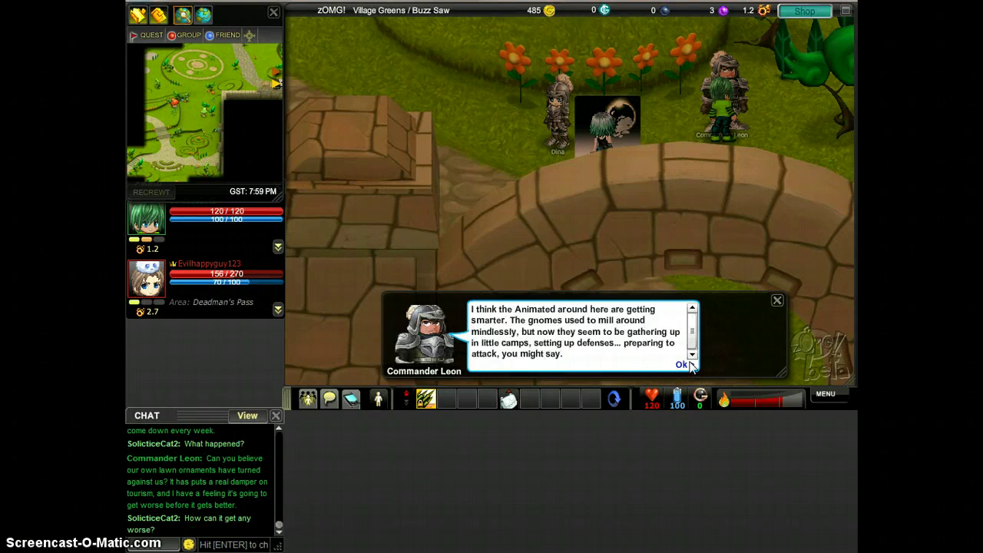
{"action": "left_click", "coordinate": [684, 365]}
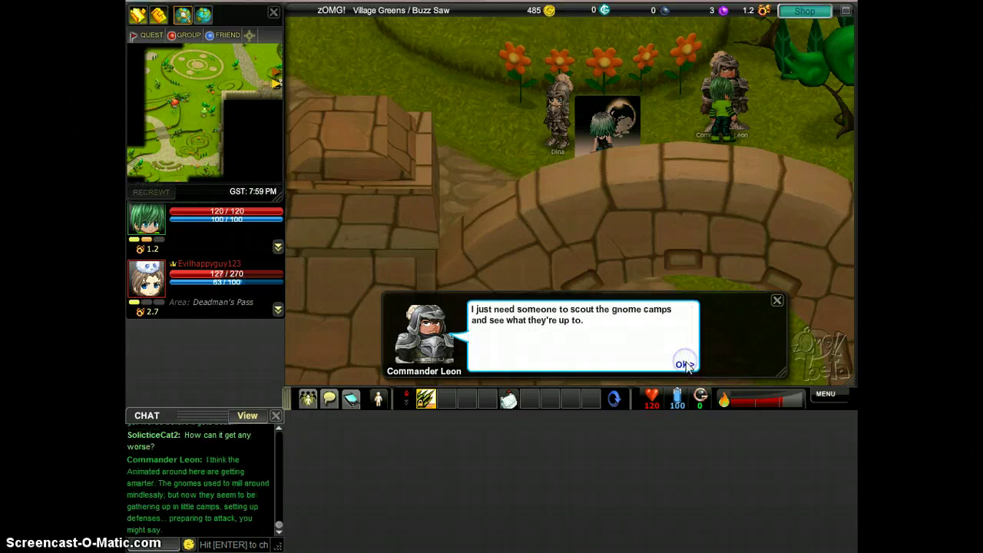
{"action": "left_click", "coordinate": [684, 365]}
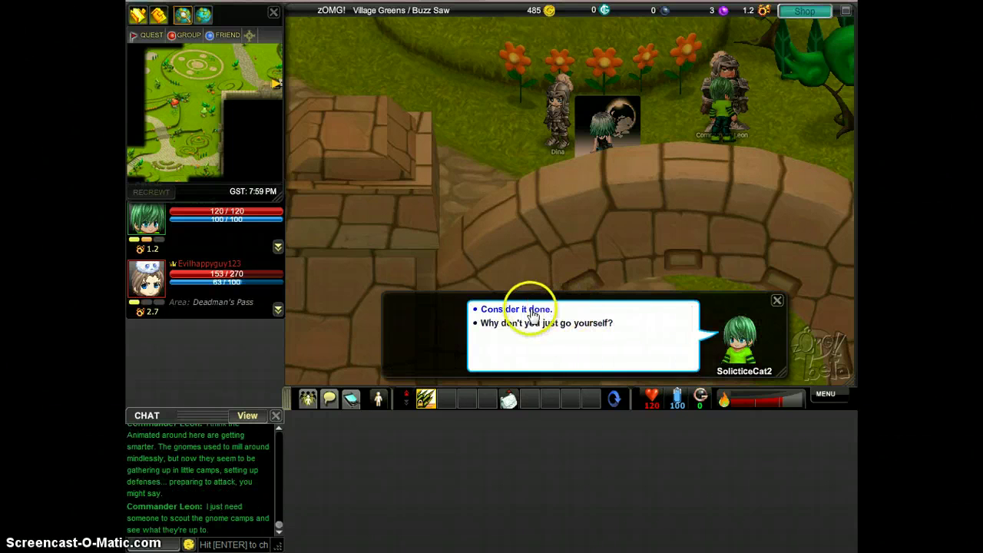
{"action": "left_click", "coordinate": [527, 310]}
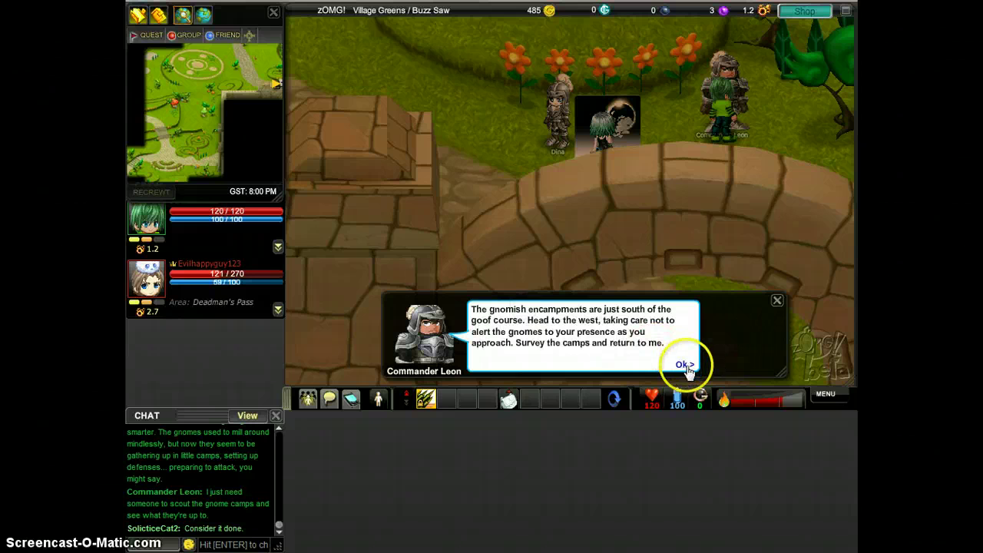
{"action": "left_click", "coordinate": [685, 366]}
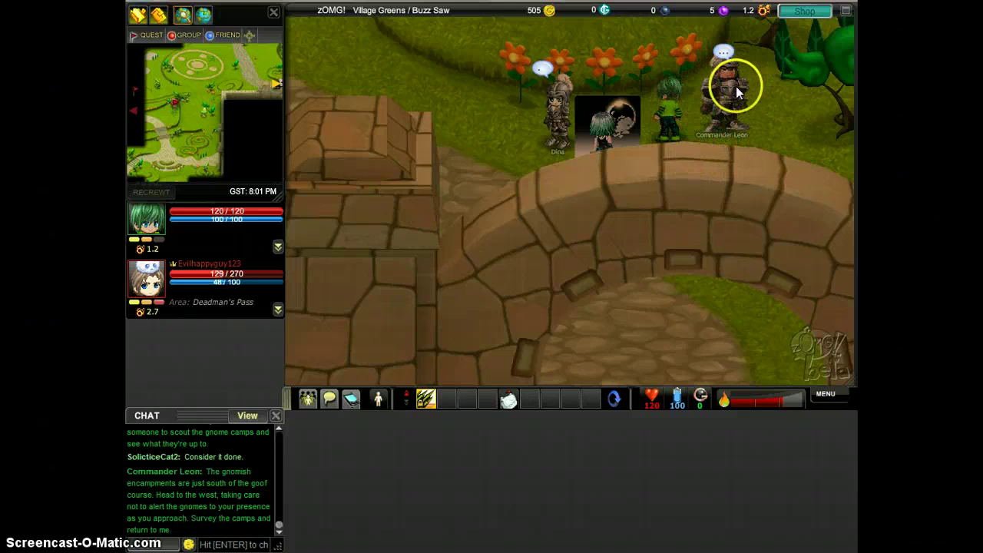
{"action": "left_click", "coordinate": [581, 98]}
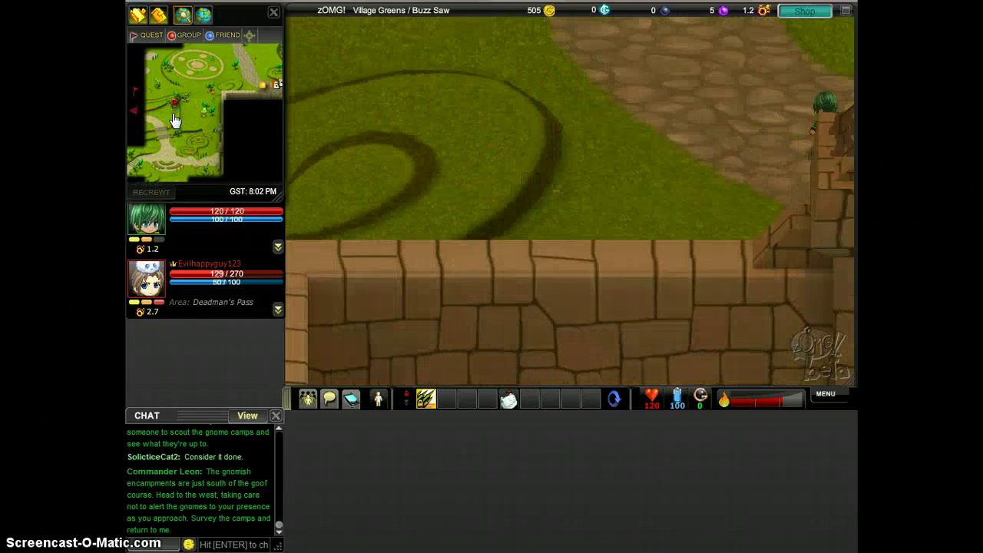
Travel west to the first camp, defeat its nearby Lawn Gnomes, and pick up their gold
{"action": "left_click", "coordinate": [193, 99]}
{"action": "left_click", "coordinate": [387, 71]}
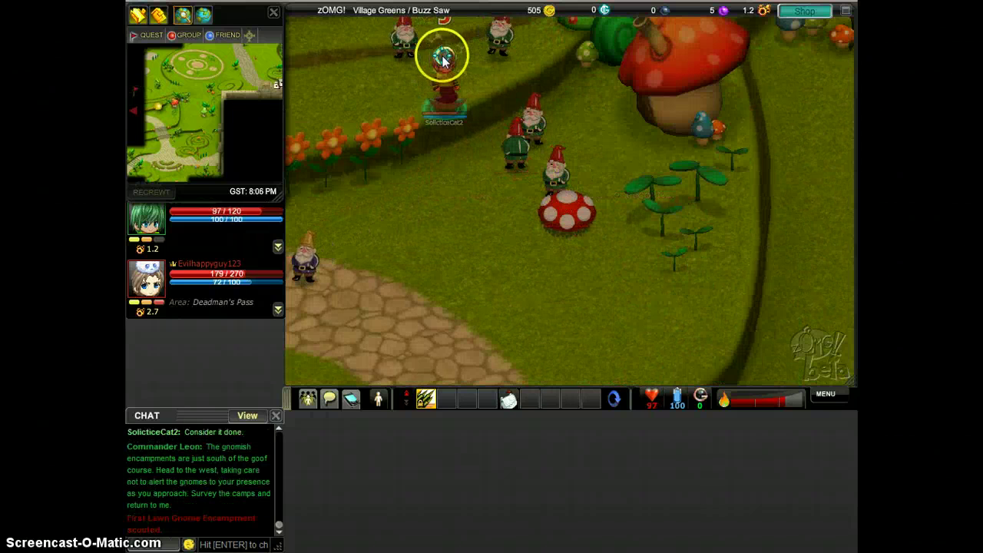
{"action": "left_click", "coordinate": [405, 46]}
{"action": "left_click", "coordinate": [369, 59]}
{"action": "left_click", "coordinate": [336, 42]}
{"action": "left_click", "coordinate": [357, 43]}
{"action": "left_click", "coordinate": [407, 28]}
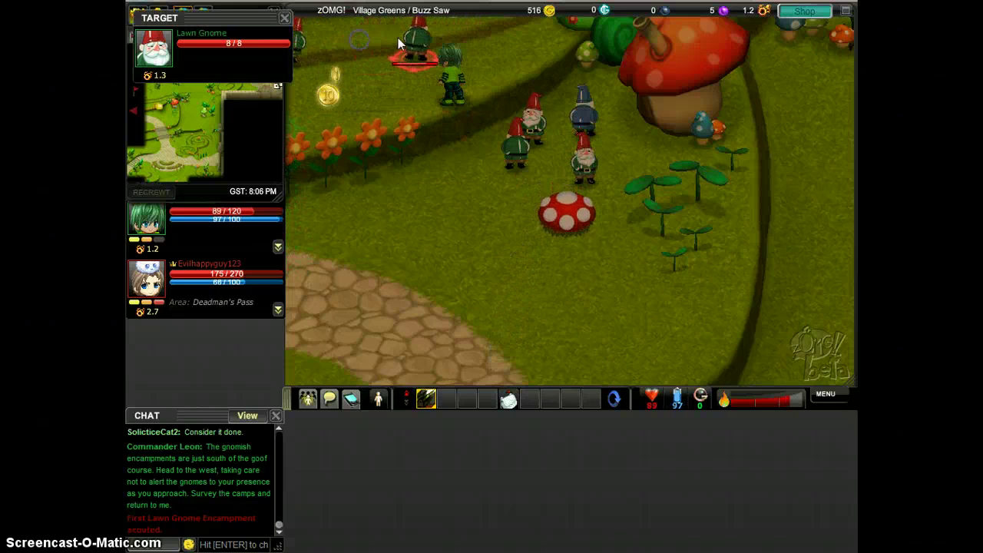
{"action": "left_click", "coordinate": [500, 35]}
{"action": "left_click", "coordinate": [503, 36]}
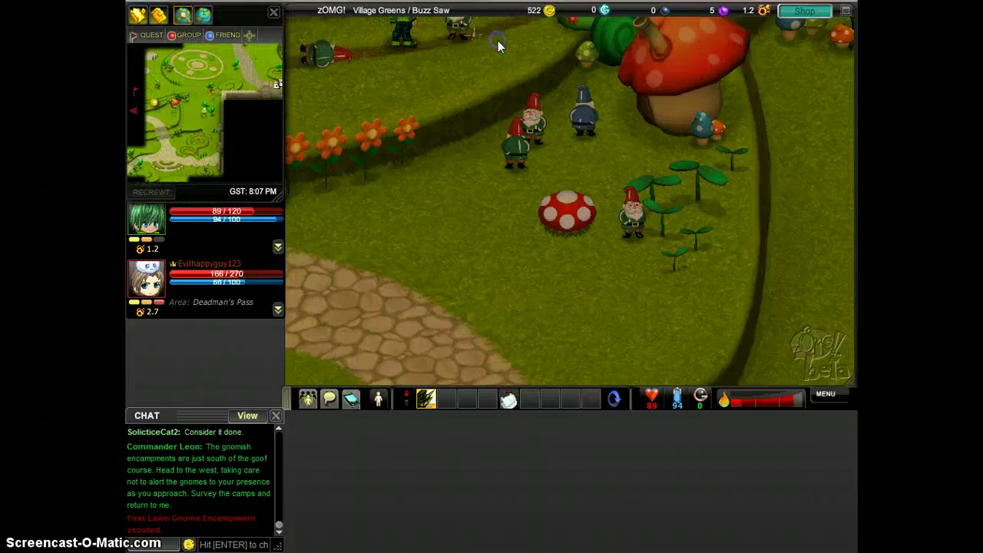
{"action": "left_click", "coordinate": [450, 39]}
Fight the Lawn Gnomes around the mushroom house, including the one on the mushroom
{"action": "left_click", "coordinate": [505, 125]}
{"action": "left_click", "coordinate": [566, 102]}
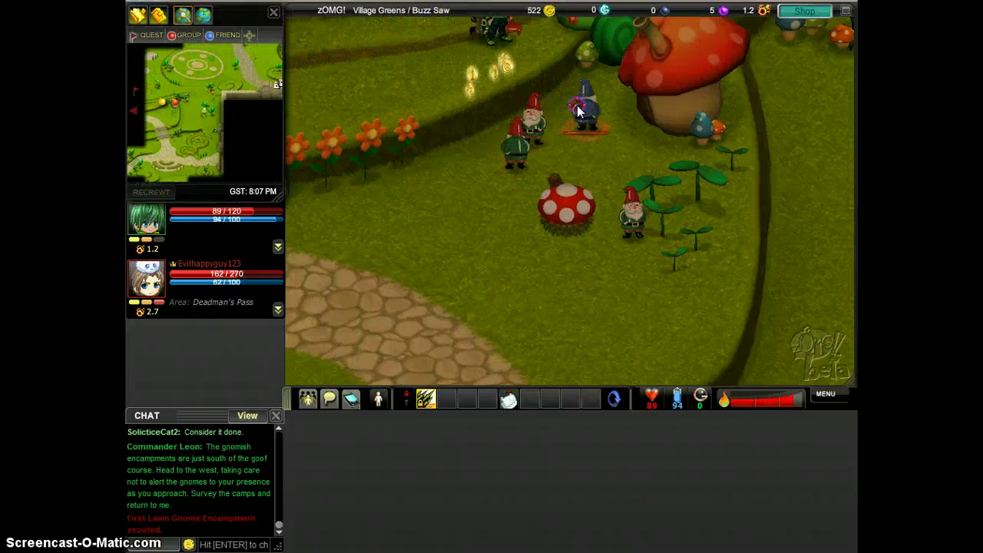
{"action": "left_click", "coordinate": [634, 83]}
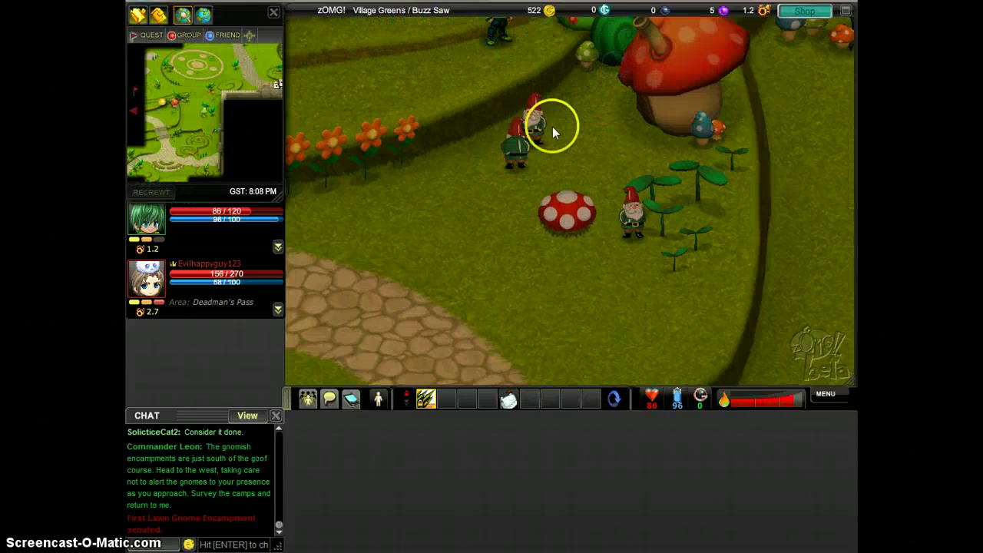
{"action": "left_click", "coordinate": [605, 120]}
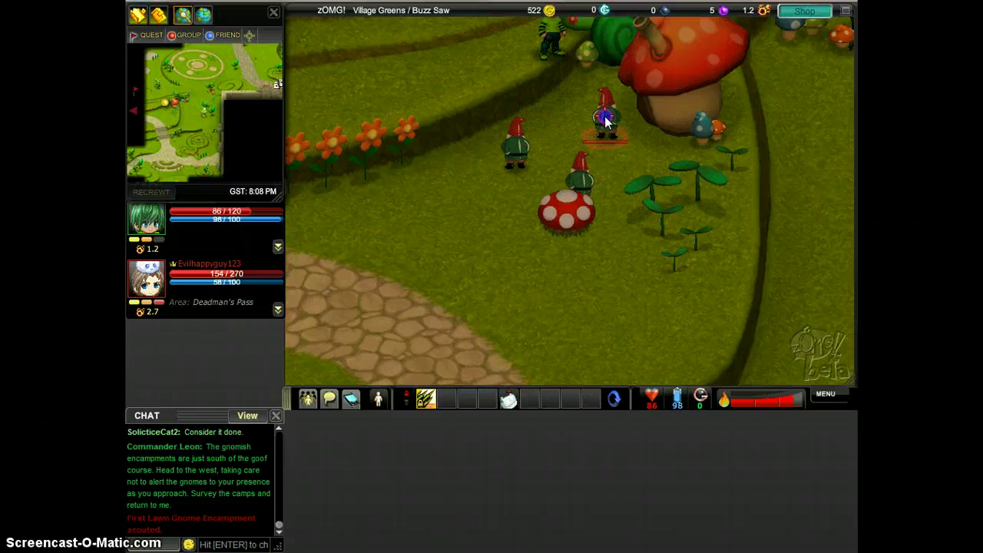
{"action": "left_click", "coordinate": [548, 180]}
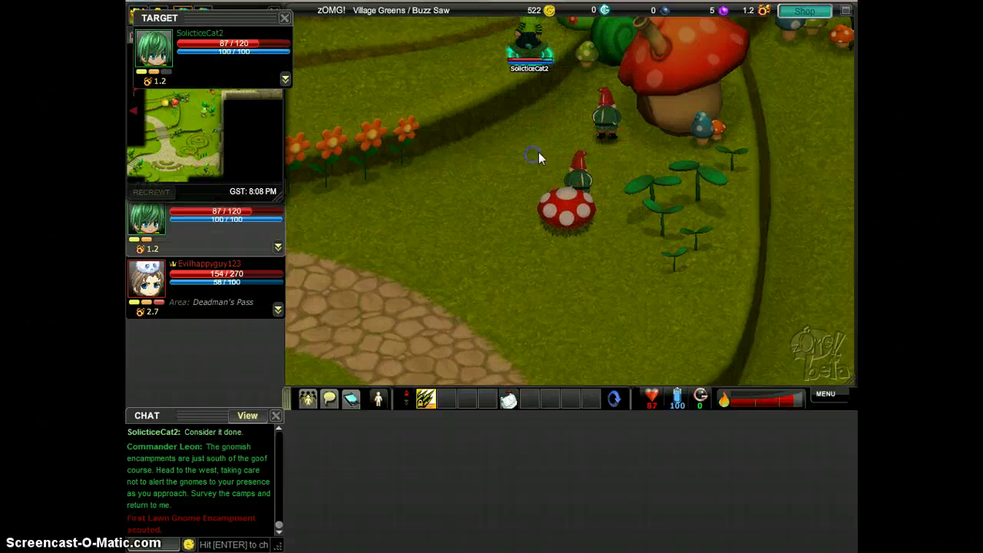
{"action": "left_click", "coordinate": [600, 124]}
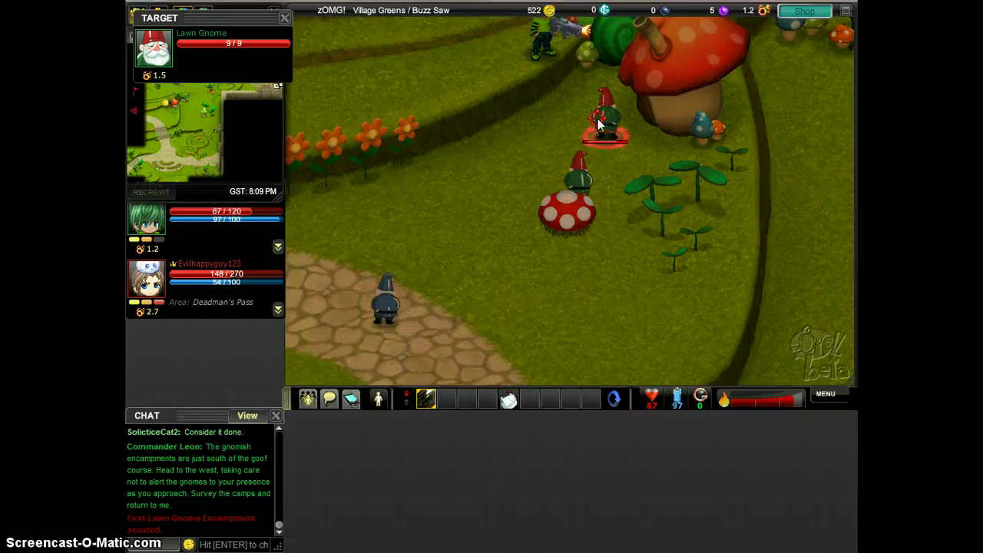
{"action": "left_click", "coordinate": [584, 157]}
{"action": "left_click", "coordinate": [563, 206]}
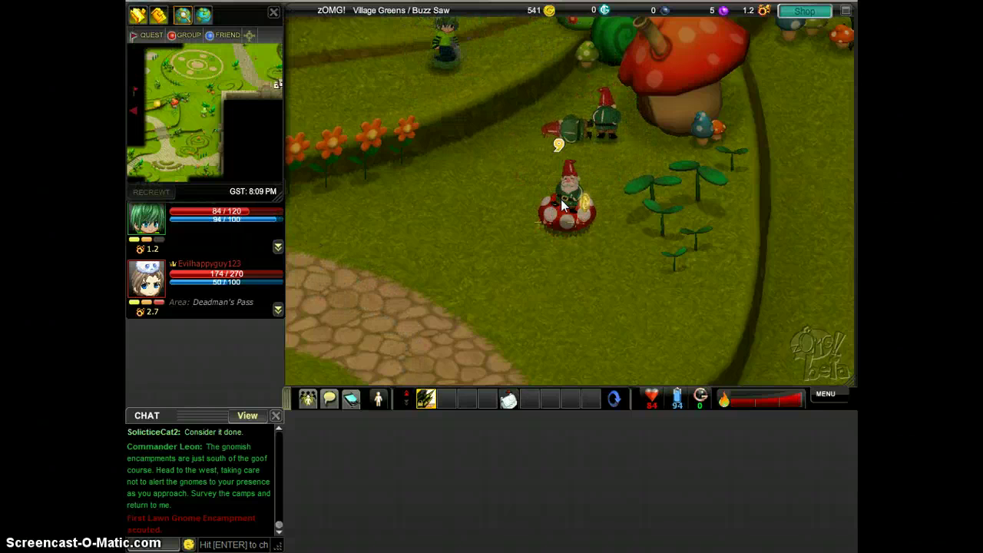
{"action": "left_click", "coordinate": [564, 205]}
{"action": "left_click", "coordinate": [579, 247]}
Destroy the Mushroom Cannon, grab its coin, hit the last gnome, and continue along the path
{"action": "left_click", "coordinate": [574, 208]}
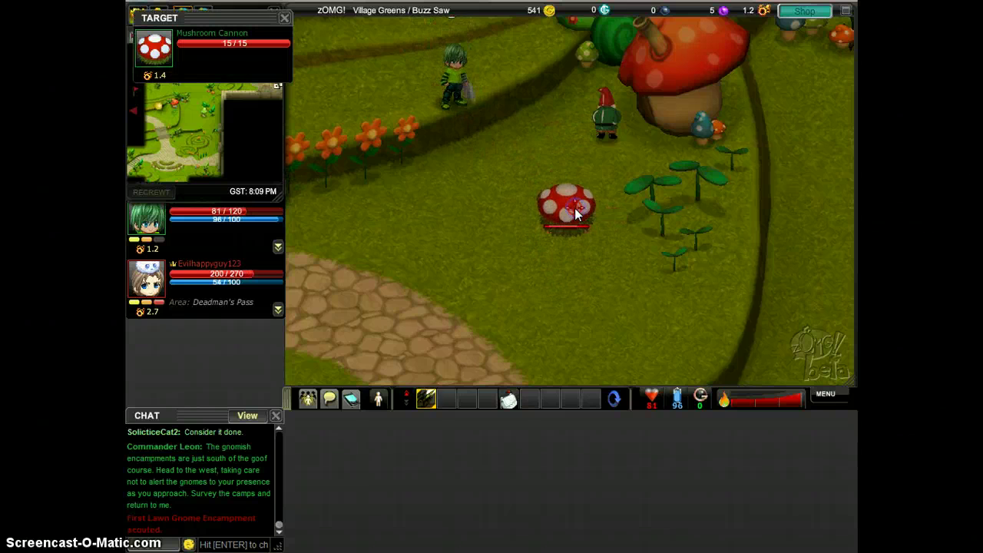
{"action": "left_click", "coordinate": [593, 215]}
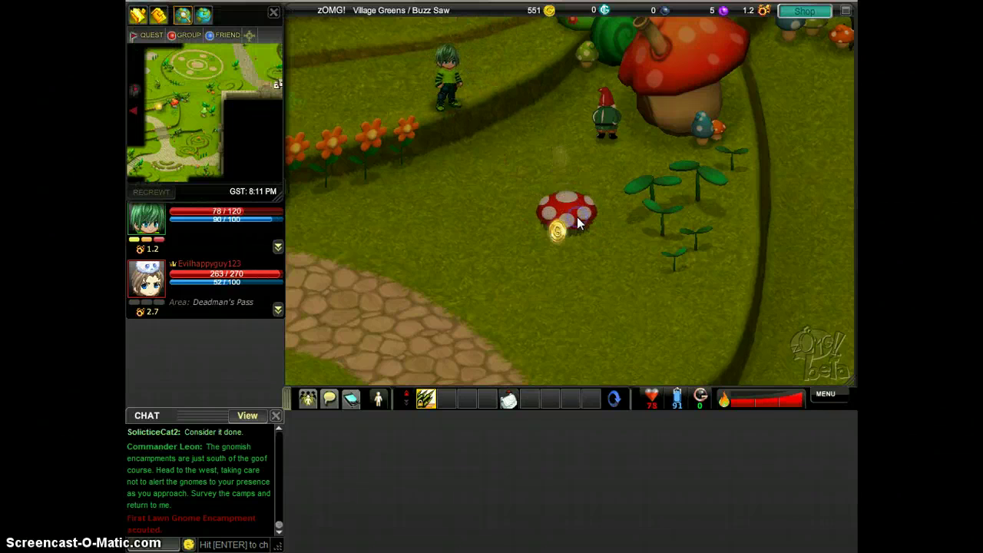
{"action": "left_click", "coordinate": [582, 201]}
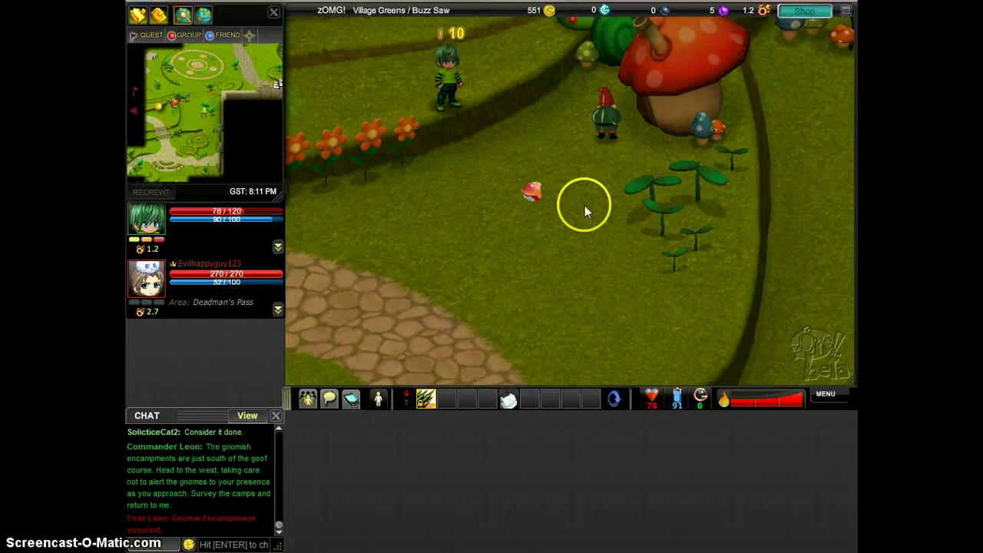
{"action": "left_click", "coordinate": [617, 119]}
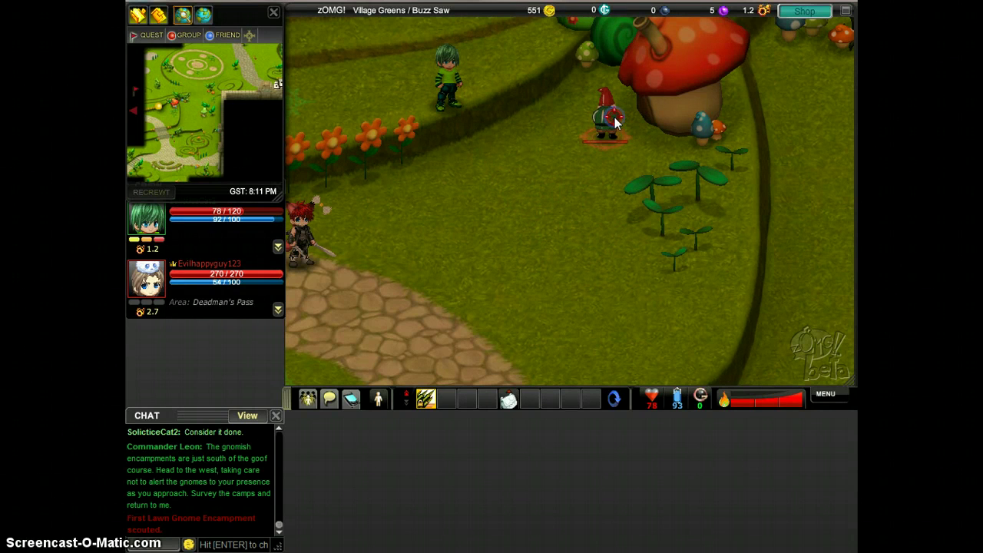
{"action": "left_click", "coordinate": [401, 124]}
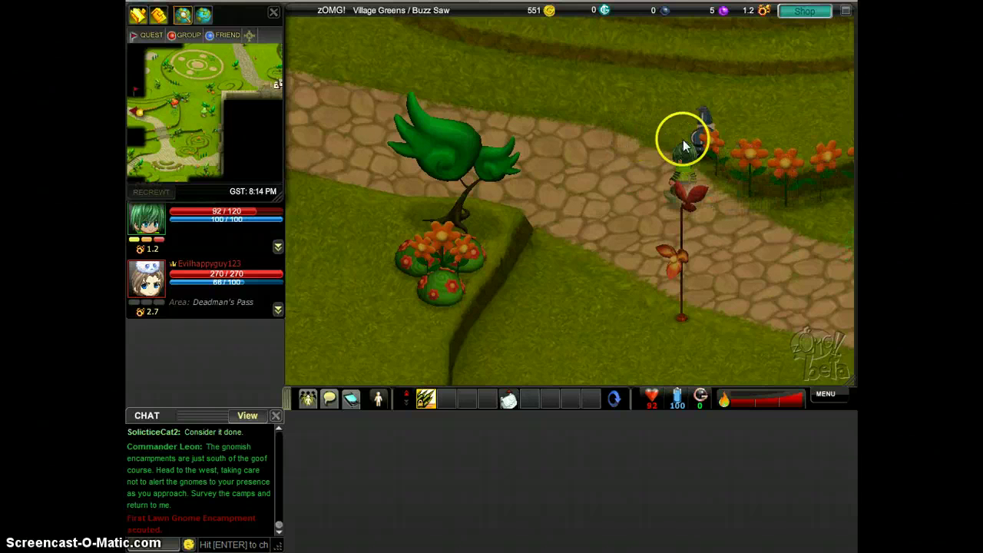
Advance to the purple mushroom camp, attacking its Lawn Gnomes and Major Tragedy
{"action": "left_click", "coordinate": [757, 76]}
{"action": "mouse_move", "coordinate": [772, 77]}
{"action": "left_mouse_down"}
{"action": "mouse_move", "coordinate": [489, 110]}
{"action": "mouse_move", "coordinate": [527, 113]}
{"action": "mouse_move", "coordinate": [550, 233]}
{"action": "mouse_move", "coordinate": [595, 223]}
{"action": "mouse_move", "coordinate": [538, 231]}
{"action": "left_mouse_up"}
{"action": "left_click", "coordinate": [520, 245]}
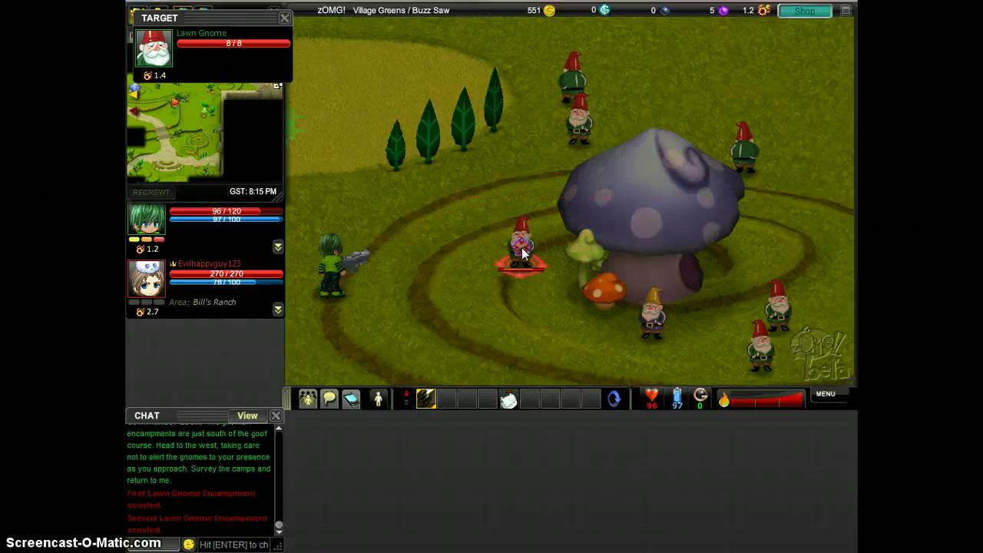
{"action": "left_click", "coordinate": [575, 143]}
{"action": "left_click", "coordinate": [614, 125]}
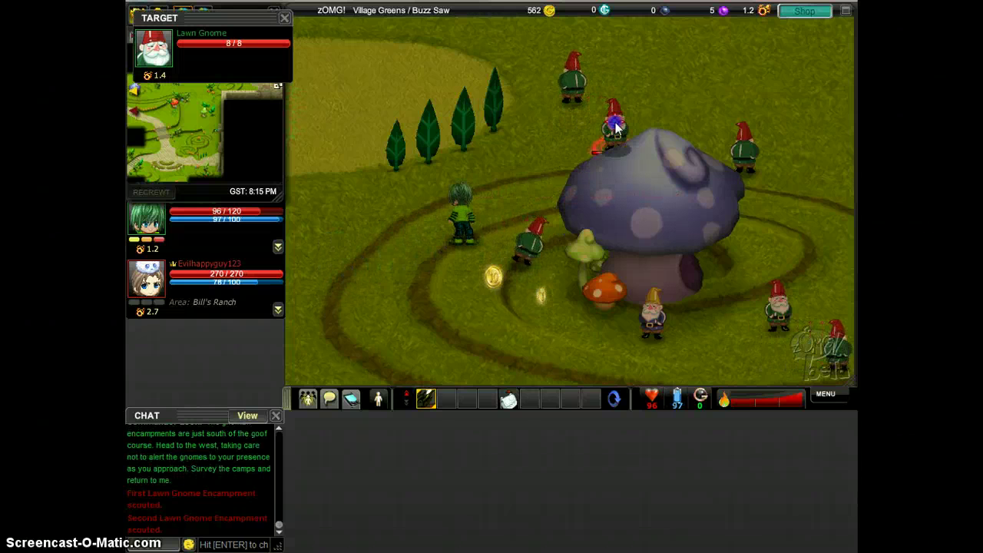
{"action": "left_click", "coordinate": [580, 85]}
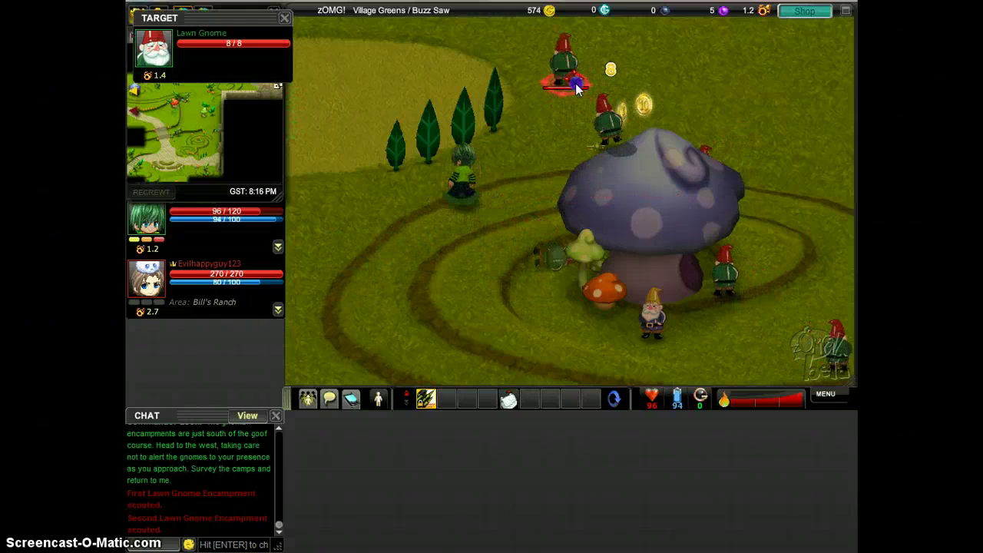
{"action": "left_click", "coordinate": [552, 44]}
{"action": "left_click_drag", "start_coordinate": [551, 44], "coordinate": [678, 314]}
{"action": "left_click", "coordinate": [656, 311]}
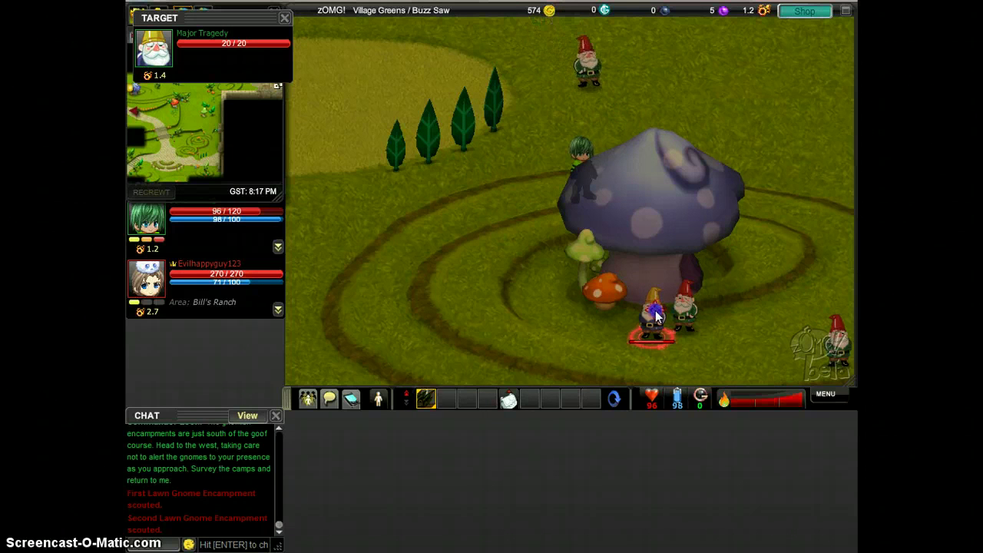
Finish off the remaining Lawn Gnomes, including the one at the bottom right
{"action": "left_click", "coordinate": [538, 126]}
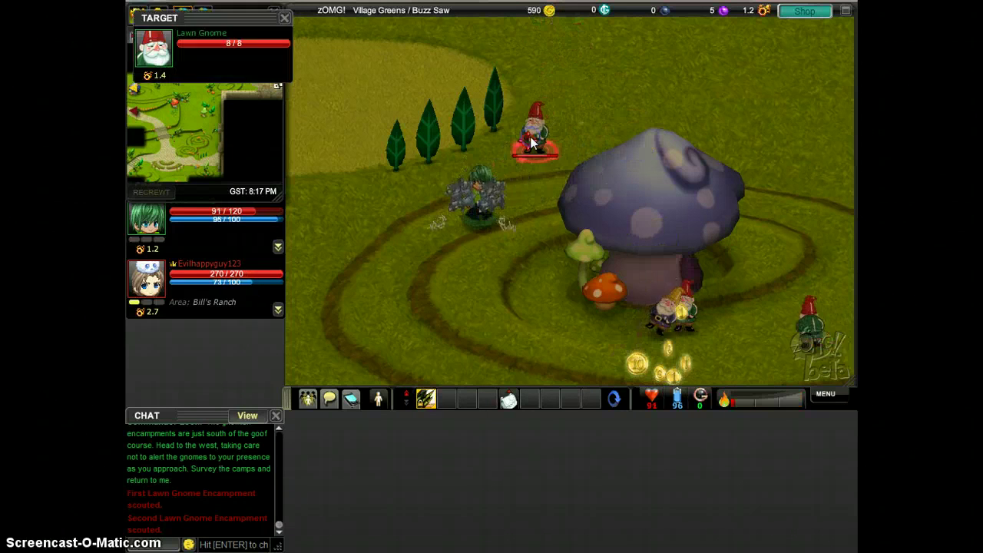
{"action": "left_click_drag", "start_coordinate": [478, 204], "coordinate": [560, 198]}
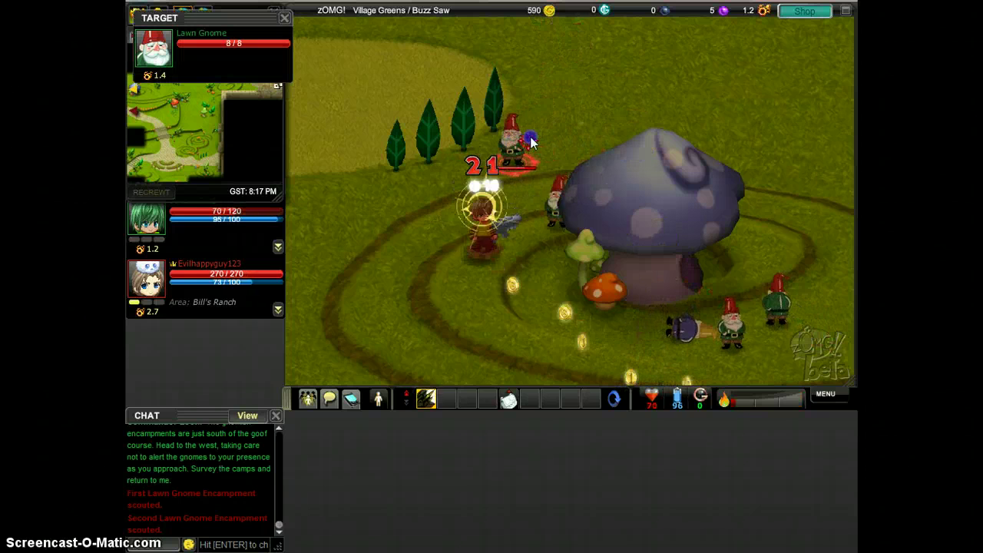
{"action": "left_click", "coordinate": [561, 198]}
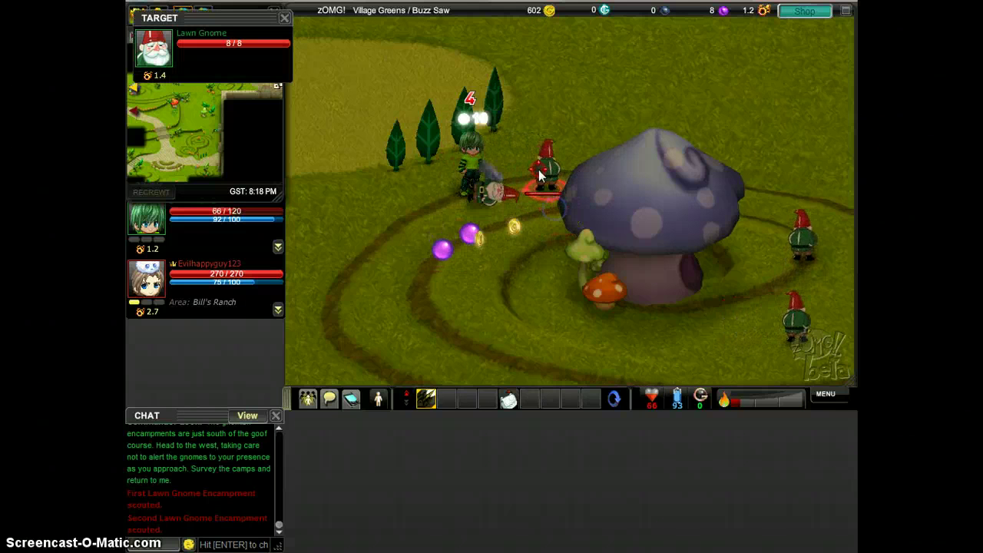
{"action": "left_click_drag", "start_coordinate": [589, 158], "coordinate": [707, 201]}
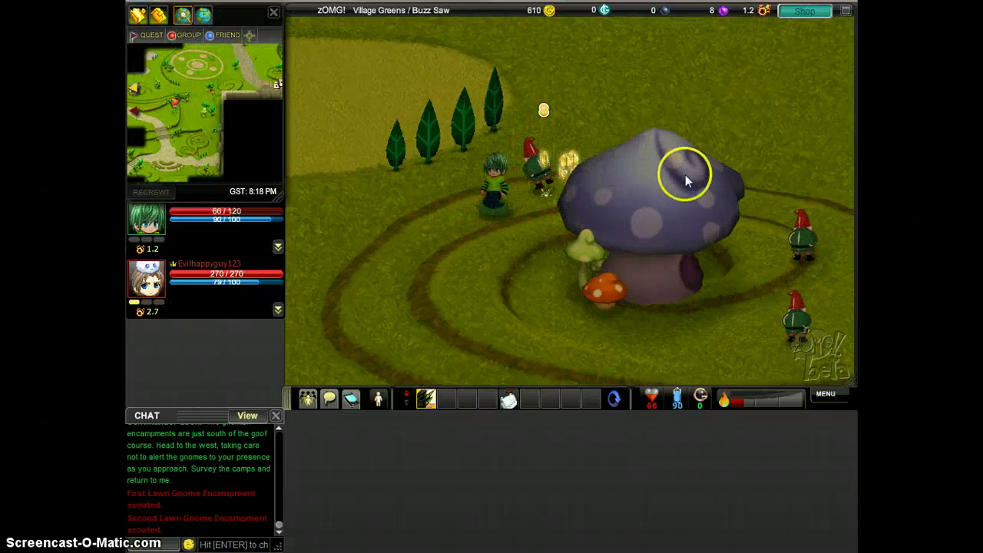
{"action": "left_click", "coordinate": [799, 317]}
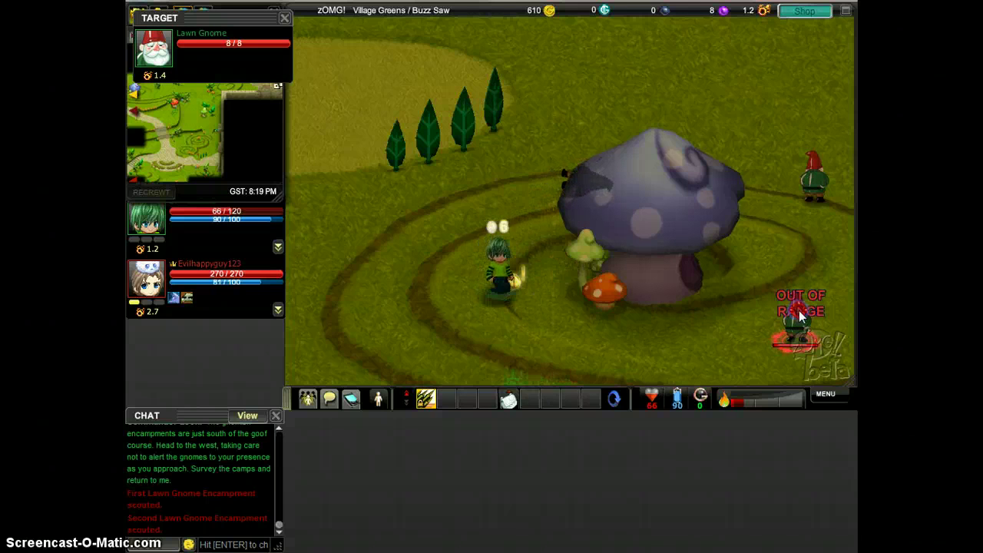
{"action": "left_click", "coordinate": [795, 315]}
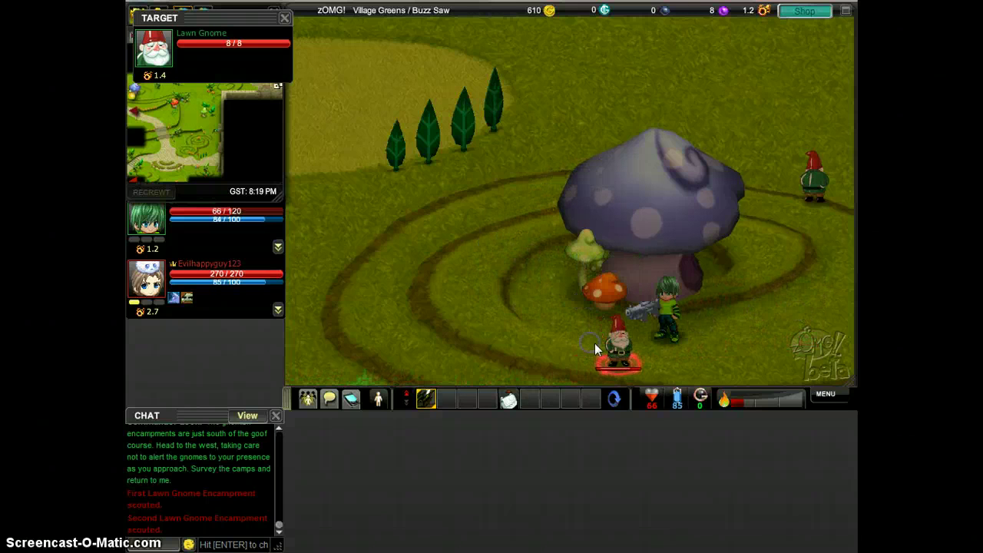
Defeat the gnome at the camp's upper right, then walk north away from the camp
{"action": "left_click", "coordinate": [638, 342]}
{"action": "left_click", "coordinate": [808, 168]}
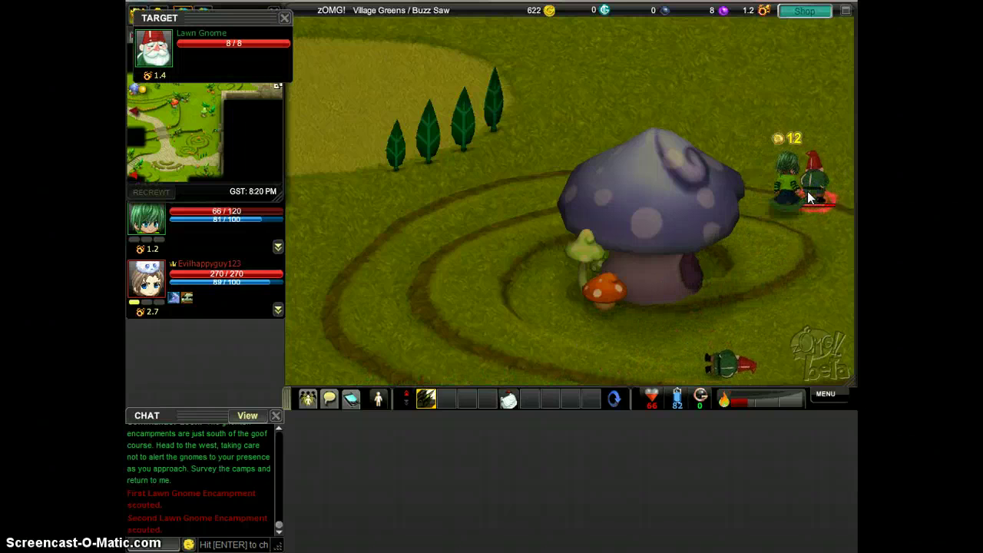
{"action": "left_click", "coordinate": [816, 202]}
{"action": "left_click", "coordinate": [804, 172]}
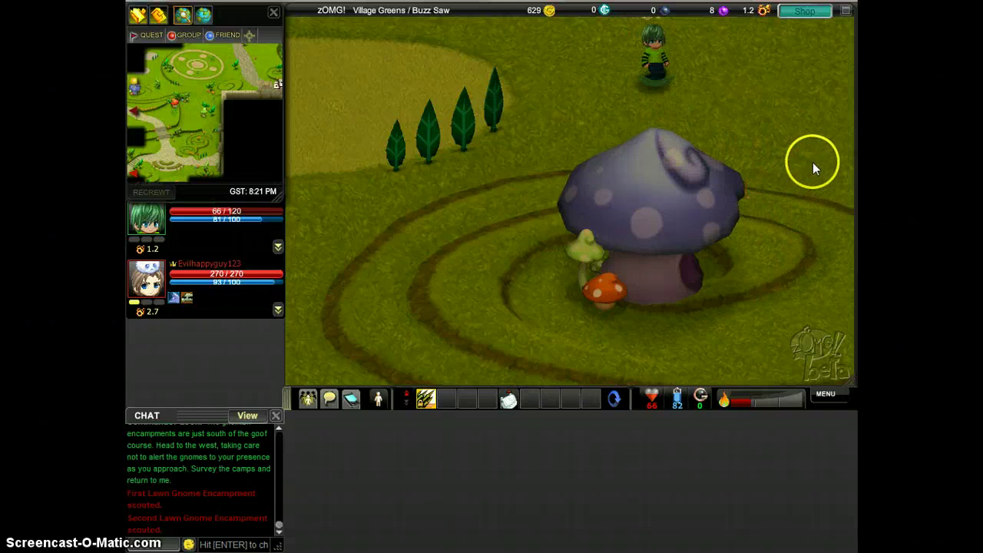
{"action": "left_click", "coordinate": [812, 162]}
{"action": "left_click", "coordinate": [446, 28]}
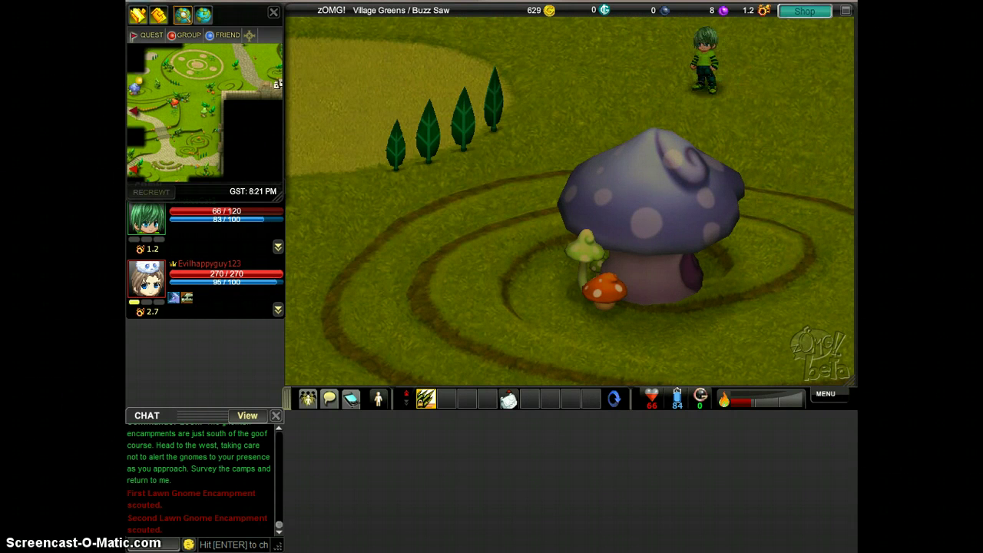
Battle the orange mushroom camp's Lawn Gnomes and Major Catastrophe, then awaken after being dazed
{"action": "mouse_move", "coordinate": [136, 161]}
{"action": "left_mouse_down"}
{"action": "mouse_move", "coordinate": [206, 150]}
{"action": "mouse_move", "coordinate": [238, 175]}
{"action": "mouse_move", "coordinate": [234, 163]}
{"action": "left_mouse_up"}
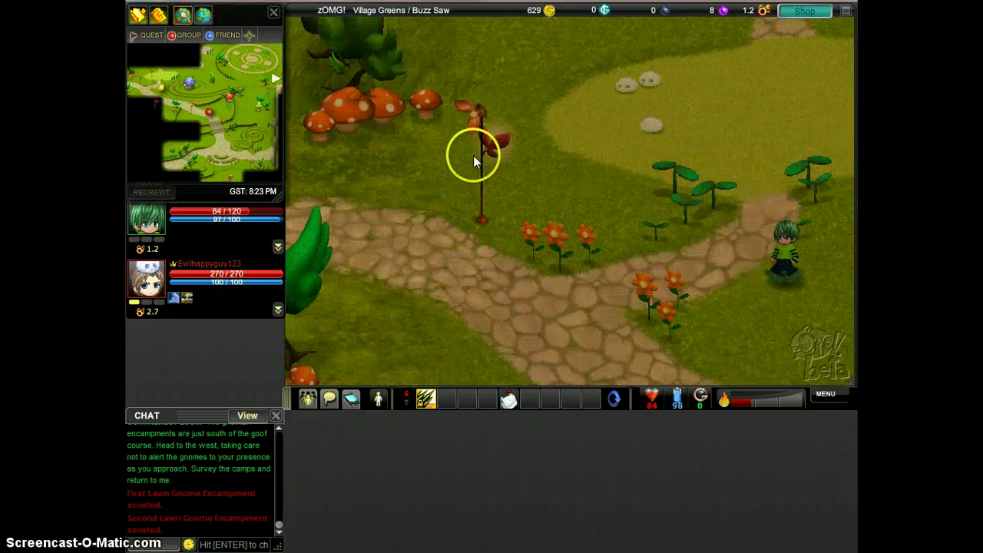
{"action": "left_click", "coordinate": [641, 85]}
{"action": "left_click", "coordinate": [602, 292]}
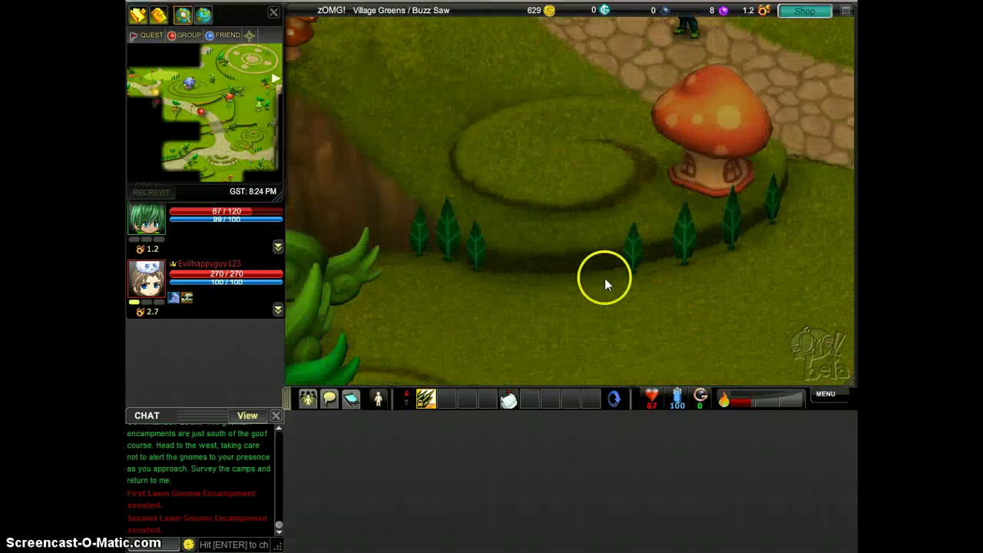
{"action": "left_click", "coordinate": [618, 174]}
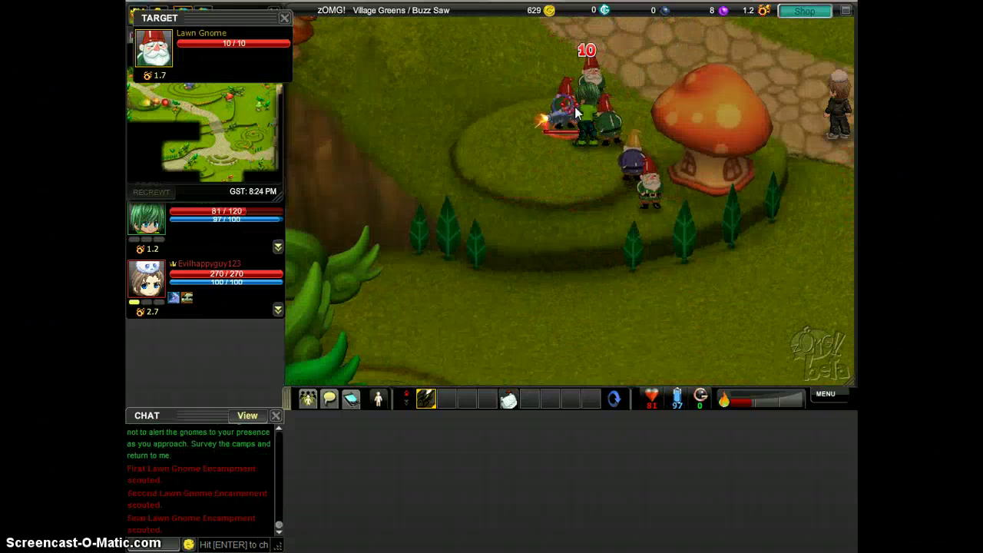
{"action": "left_click", "coordinate": [614, 103]}
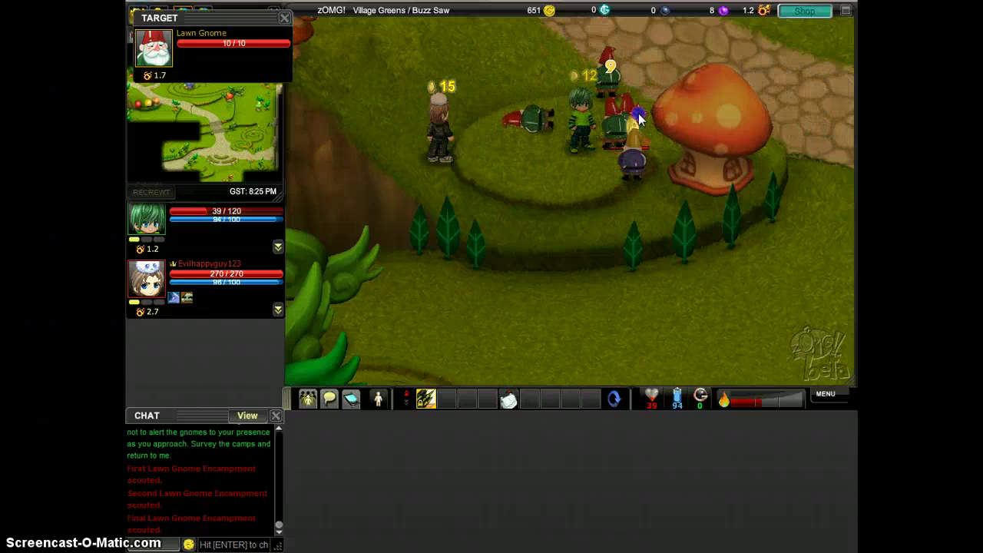
{"action": "left_click", "coordinate": [607, 155]}
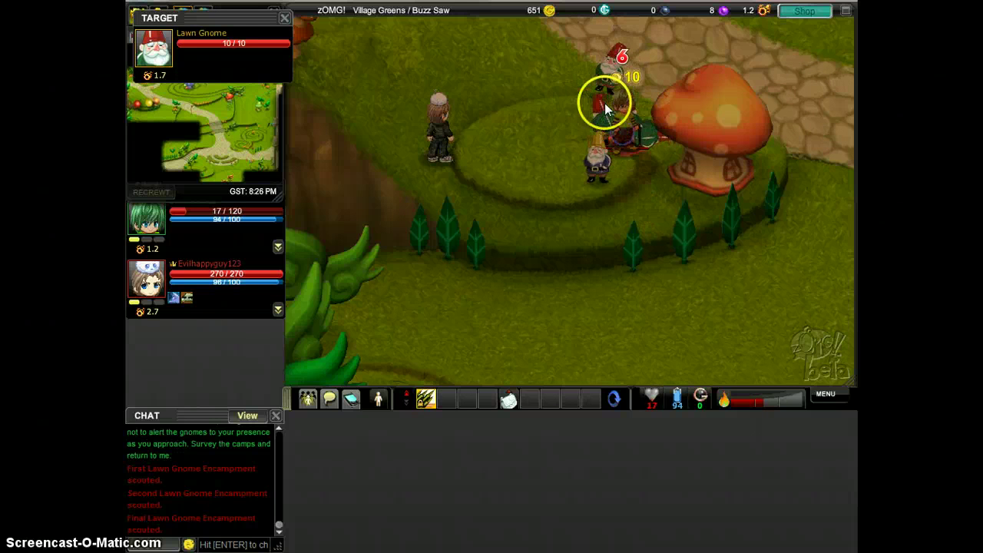
{"action": "left_click", "coordinate": [607, 172]}
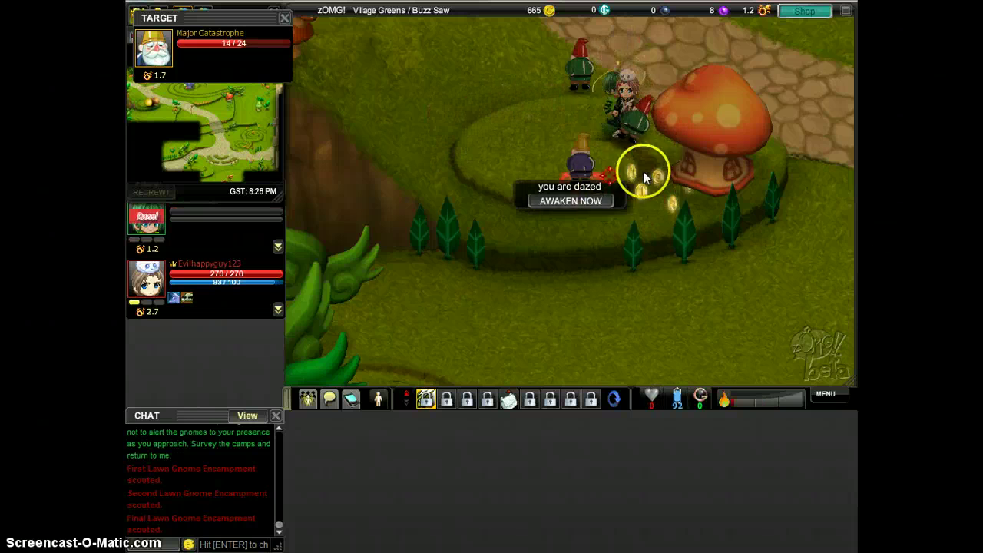
{"action": "left_click", "coordinate": [683, 170]}
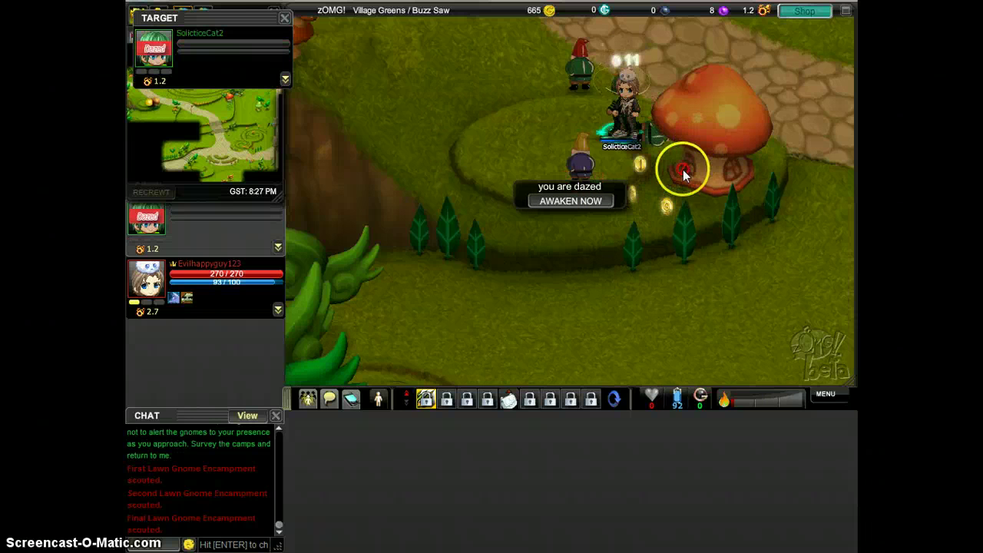
{"action": "left_click", "coordinate": [602, 202]}
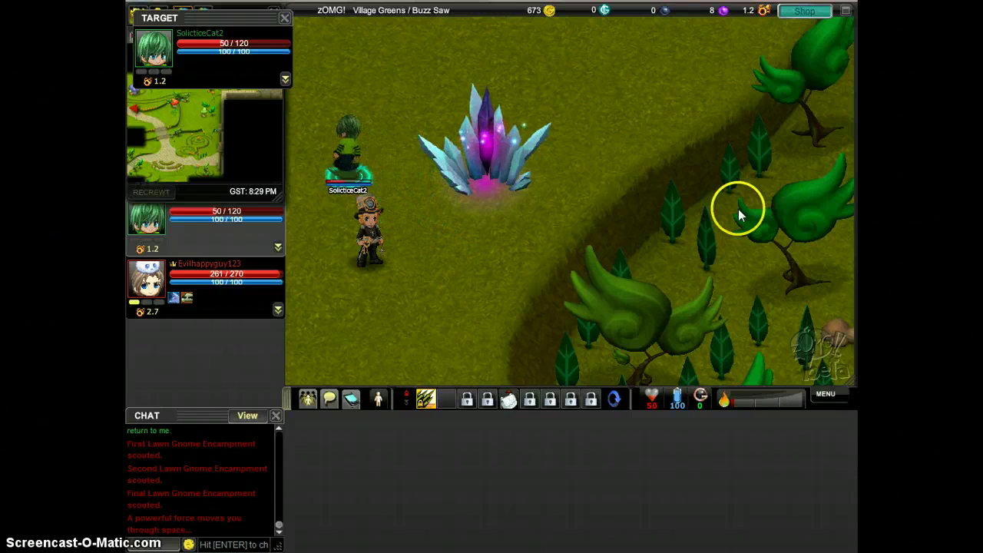
Walk south along the cobbled path past Kerley to the stone ledge near the flamingos
{"action": "left_click", "coordinate": [204, 164]}
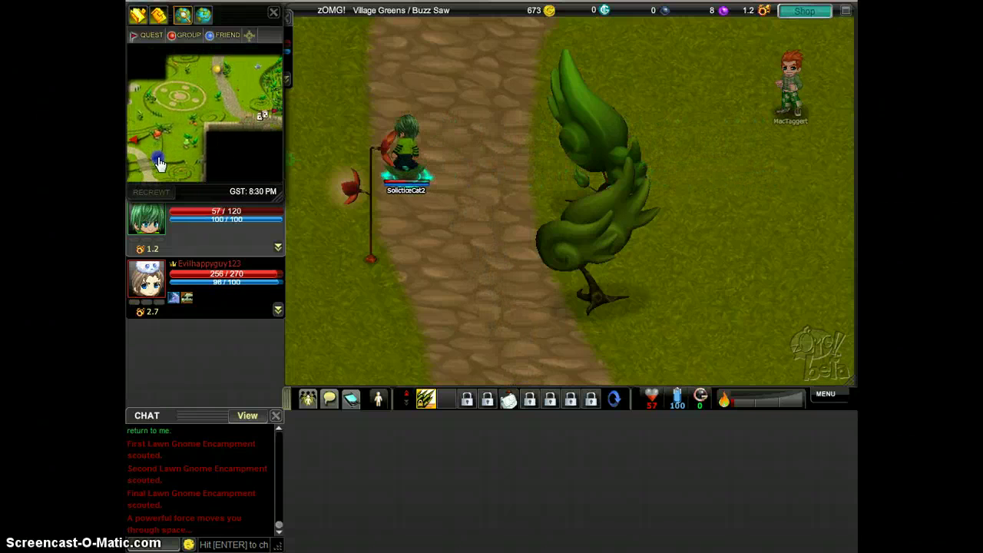
{"action": "left_click", "coordinate": [169, 152]}
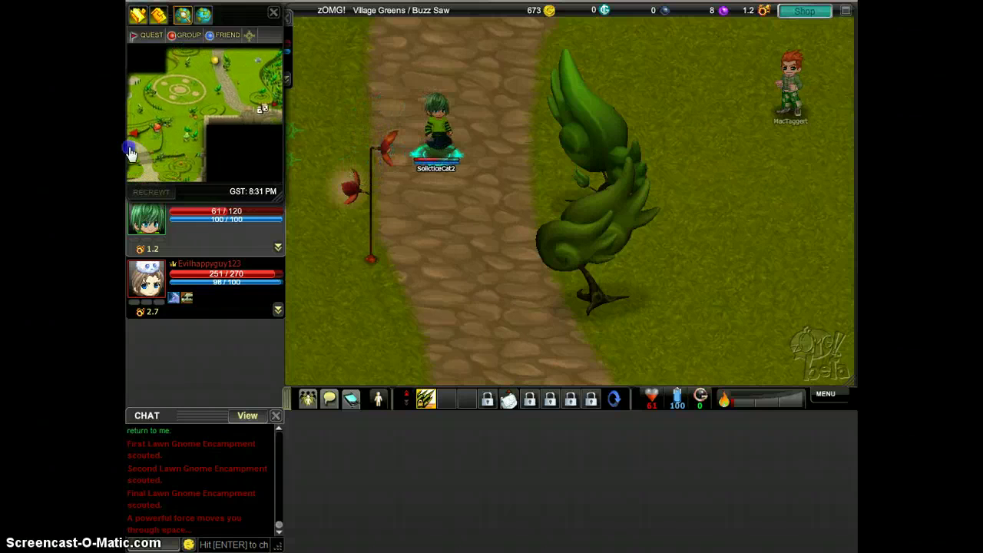
{"action": "left_click_drag", "start_coordinate": [182, 136], "coordinate": [244, 127]}
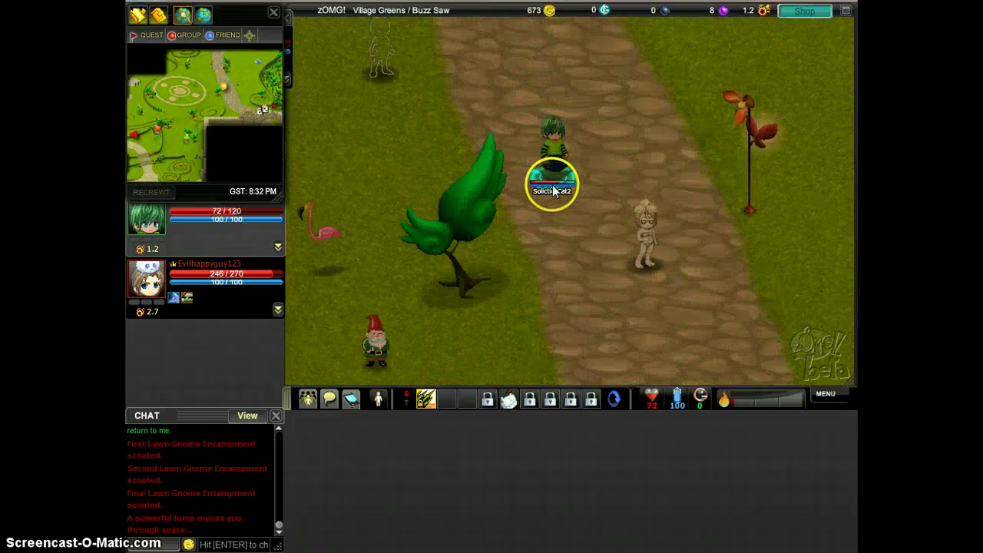
{"action": "left_click", "coordinate": [748, 208]}
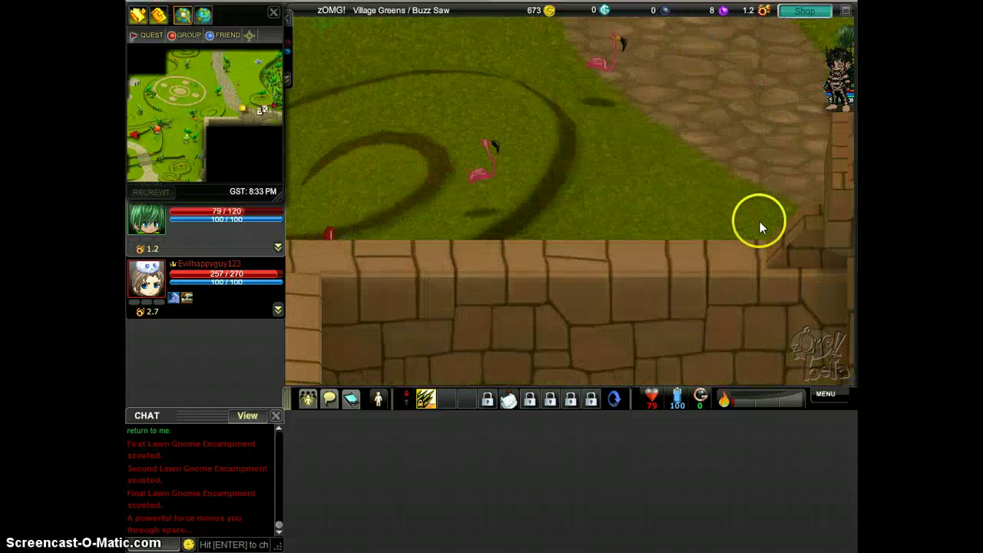
Talk to Commander Leon and report the gnomes are gathering, answering 'I think so...'
{"action": "left_click", "coordinate": [722, 96]}
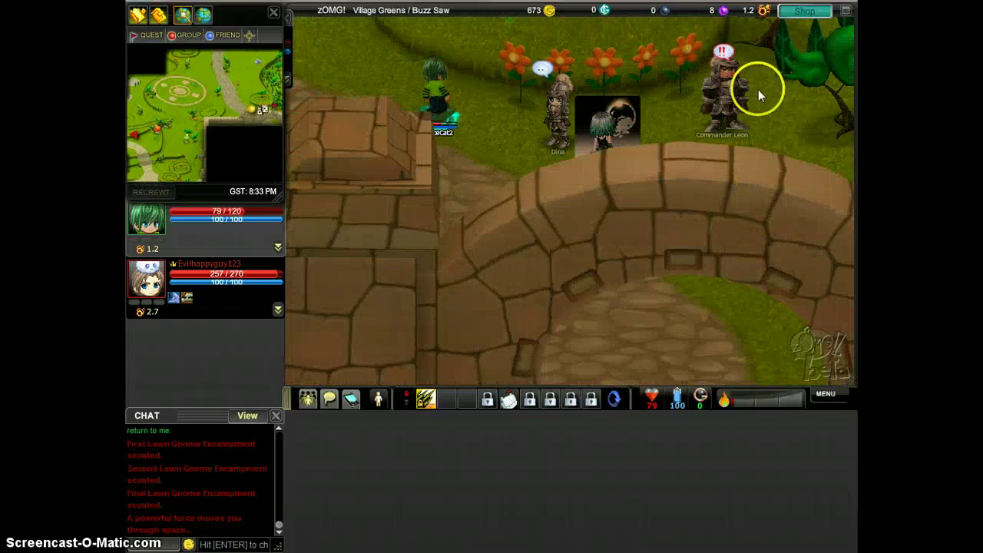
{"action": "left_click", "coordinate": [718, 88]}
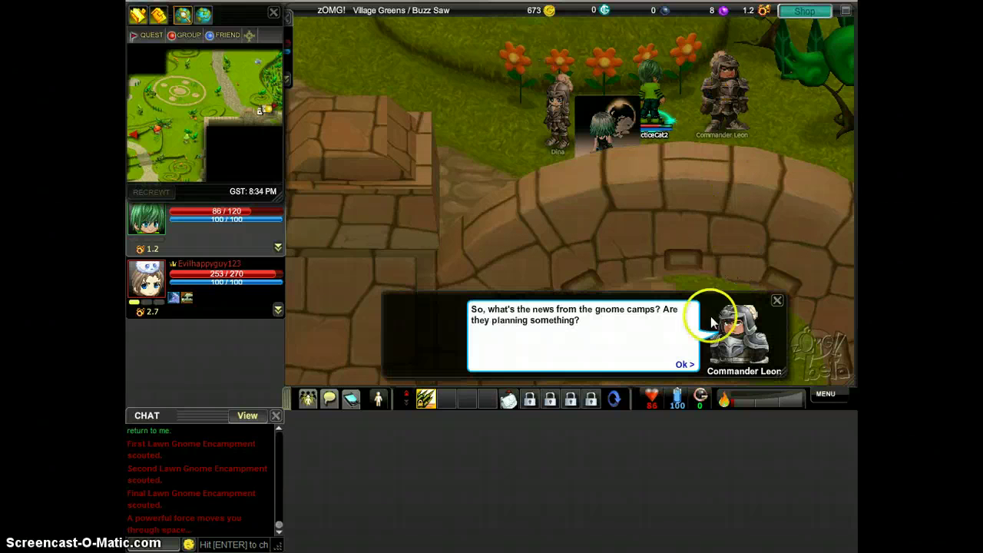
{"action": "left_click", "coordinate": [685, 363]}
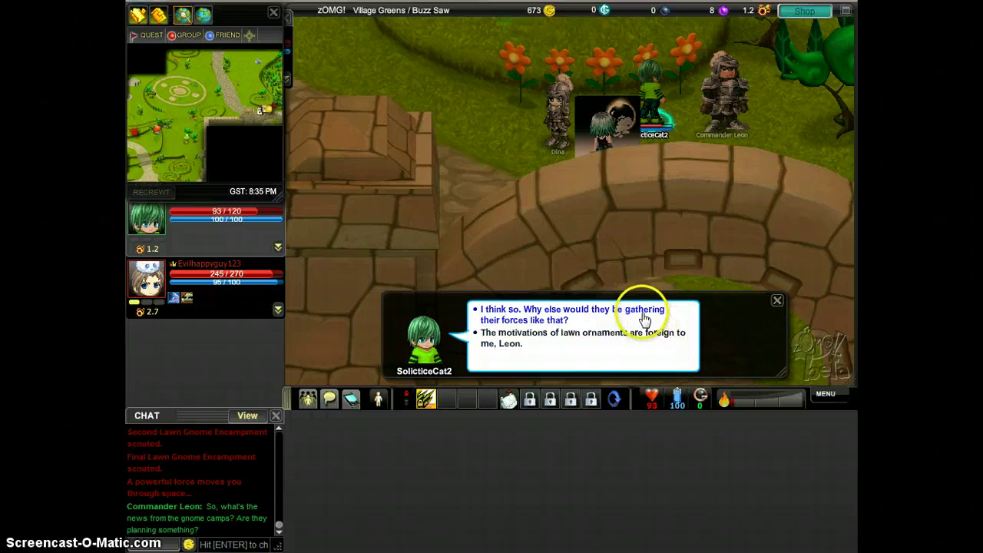
{"action": "left_click", "coordinate": [643, 315]}
{"action": "left_click", "coordinate": [680, 362]}
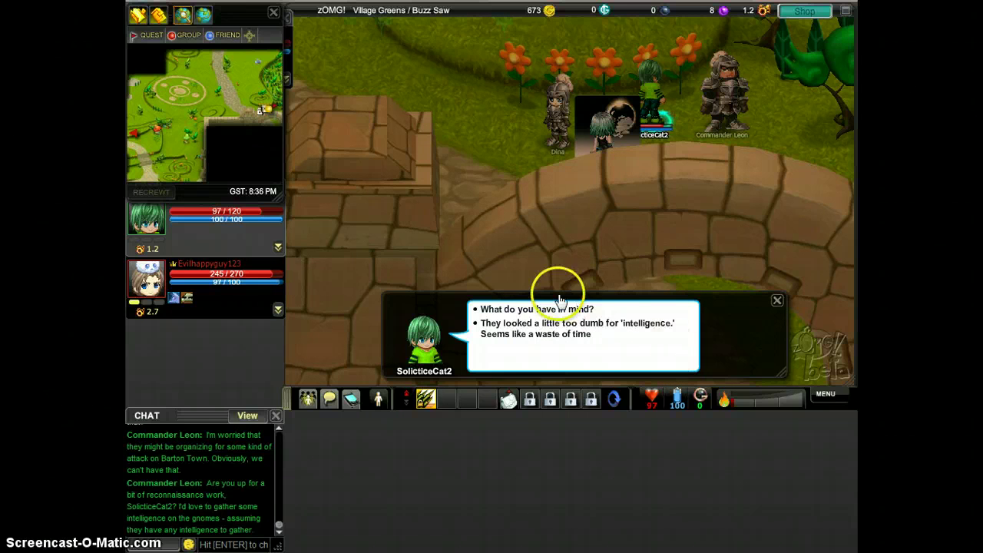
Reply 'What do you have in mind?', then 'Got it.' to accept the blue-hat courier task
{"action": "left_click", "coordinate": [553, 310]}
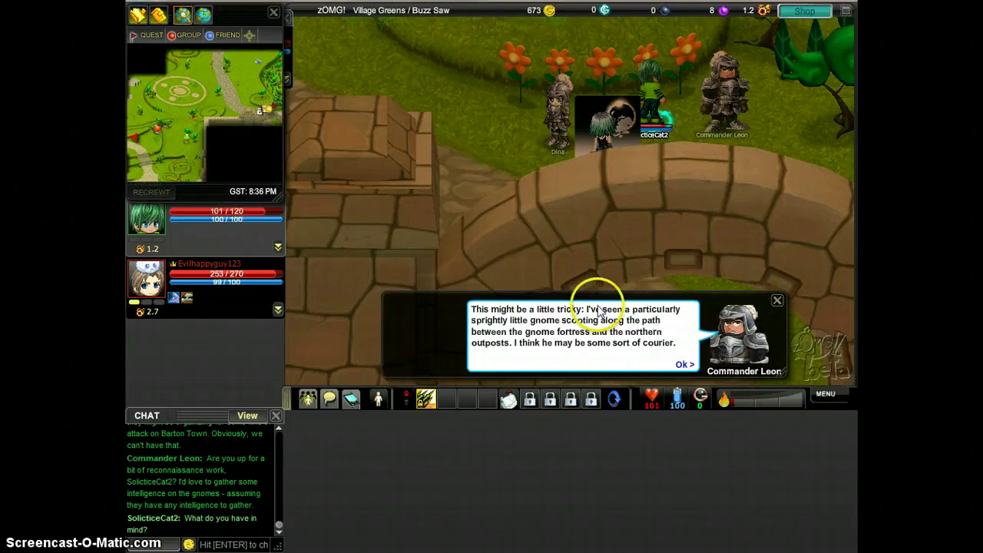
{"action": "left_click", "coordinate": [682, 366]}
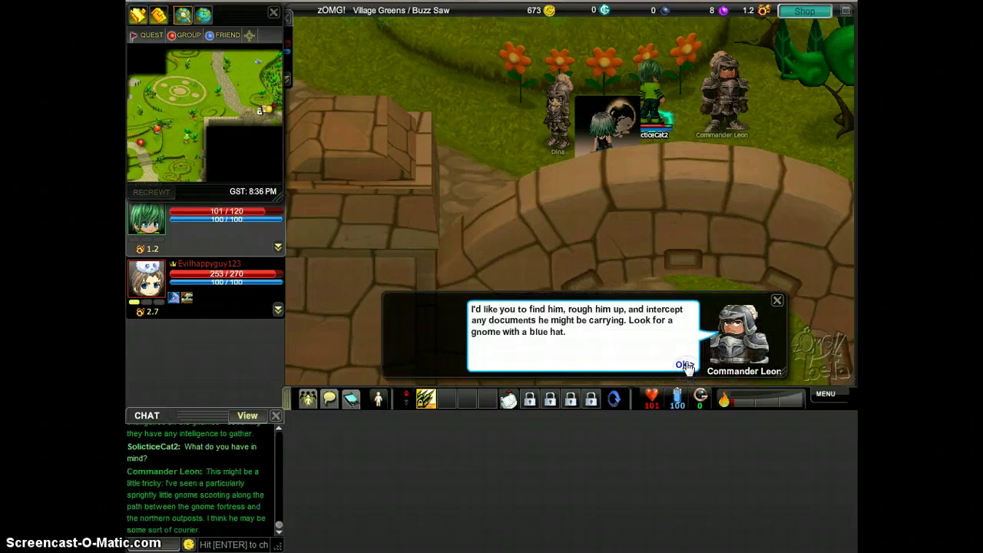
{"action": "left_click", "coordinate": [684, 365]}
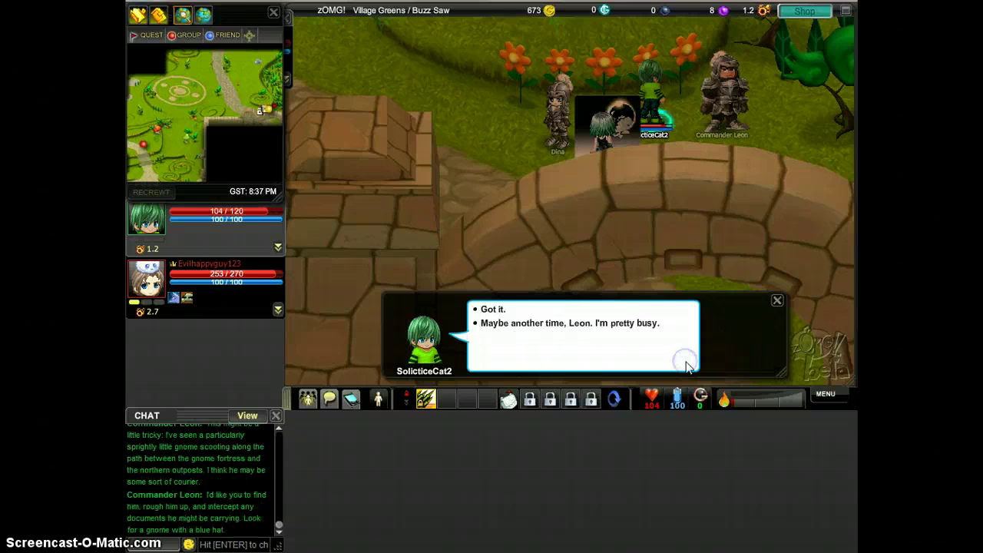
{"action": "left_click", "coordinate": [599, 324]}
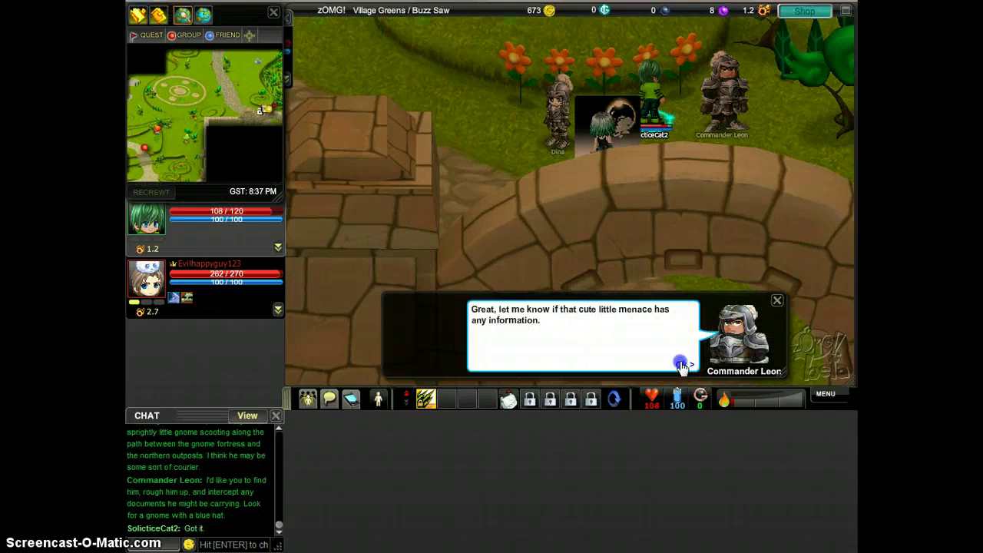
{"action": "left_click", "coordinate": [681, 365]}
{"action": "left_click", "coordinate": [490, 207]}
Walk west from Commander Leon along the stone wall toward the meadow
{"action": "left_click", "coordinate": [188, 156]}
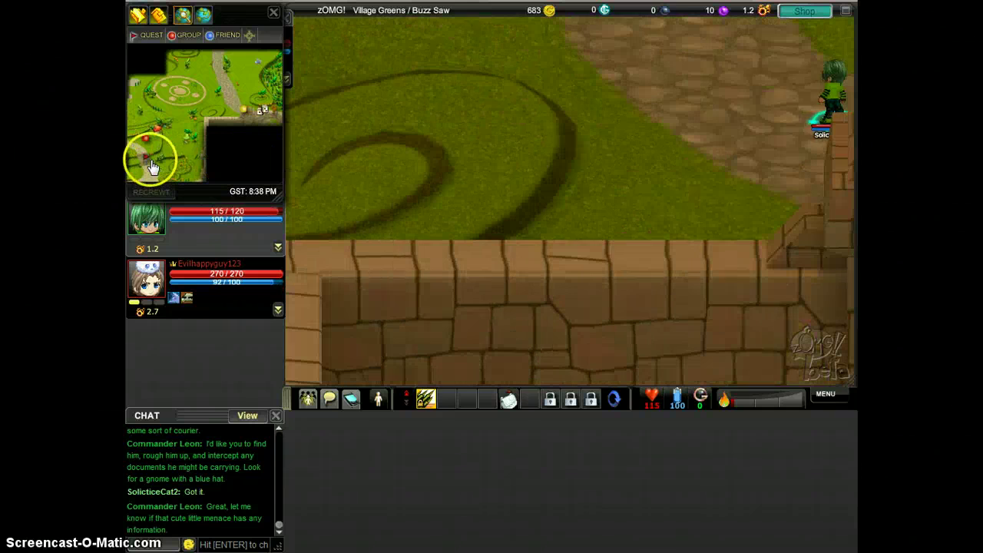